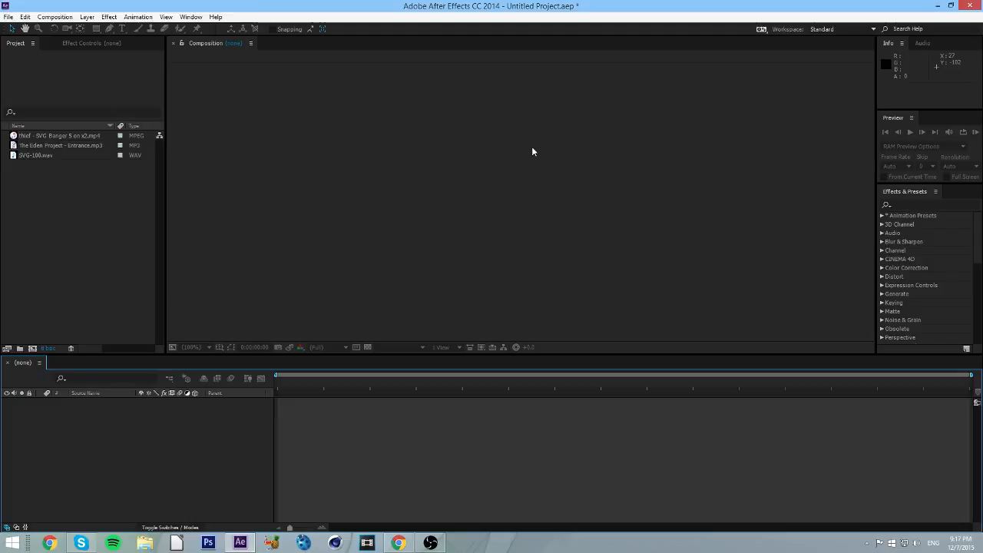
- Create a composition from The Eden Project - Entrance.mp3 and reveal the audio layer's waveform
click(49, 145)
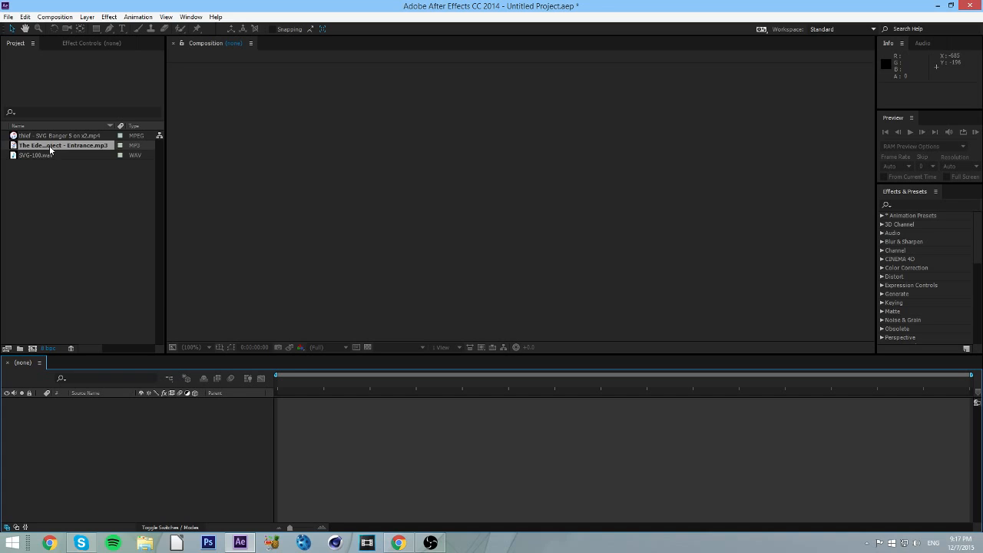
mouse_move(51, 145)
mouse_down()
mouse_move(47, 162)
mouse_move(61, 156)
mouse_up()
click(40, 156)
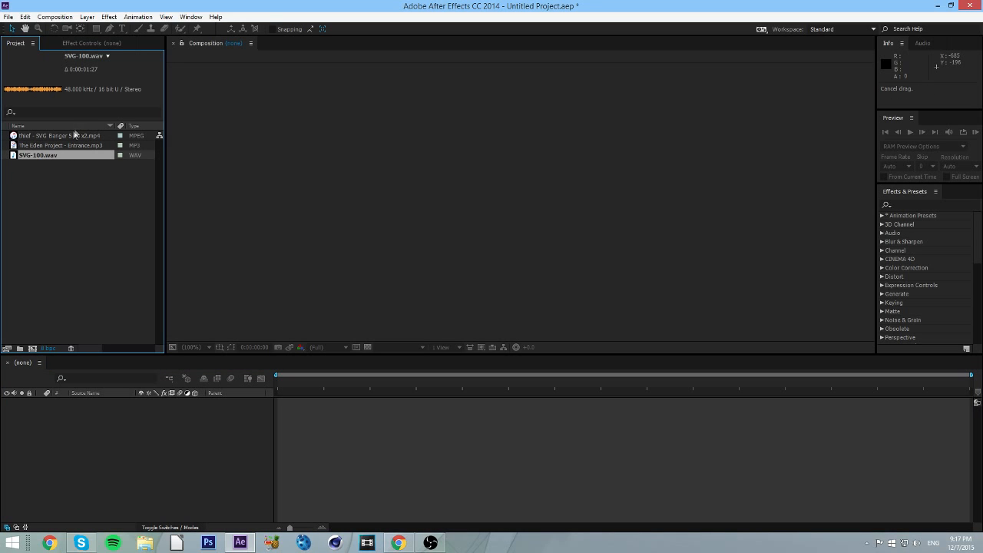
click(66, 137)
drag(60, 146, 187, 419)
key(l)
key(l)
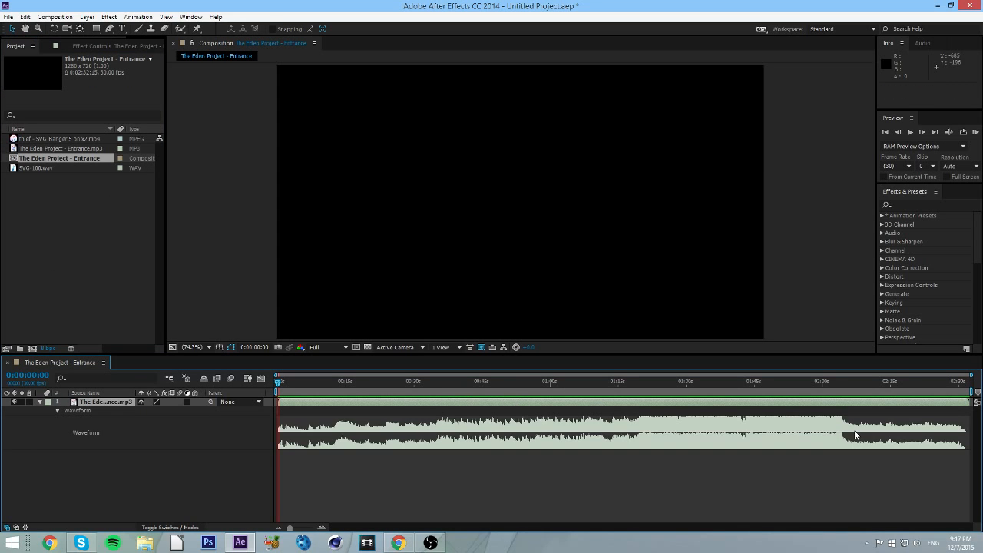
- Shift the music layer earlier so its loud section begins at the composition start, and preview the audio
drag(812, 402, 345, 423)
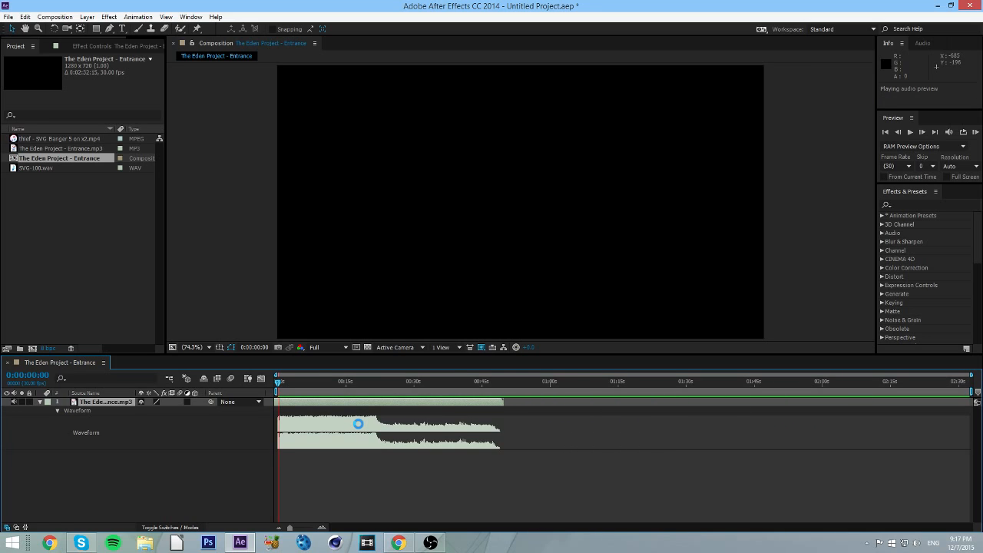
click(310, 528)
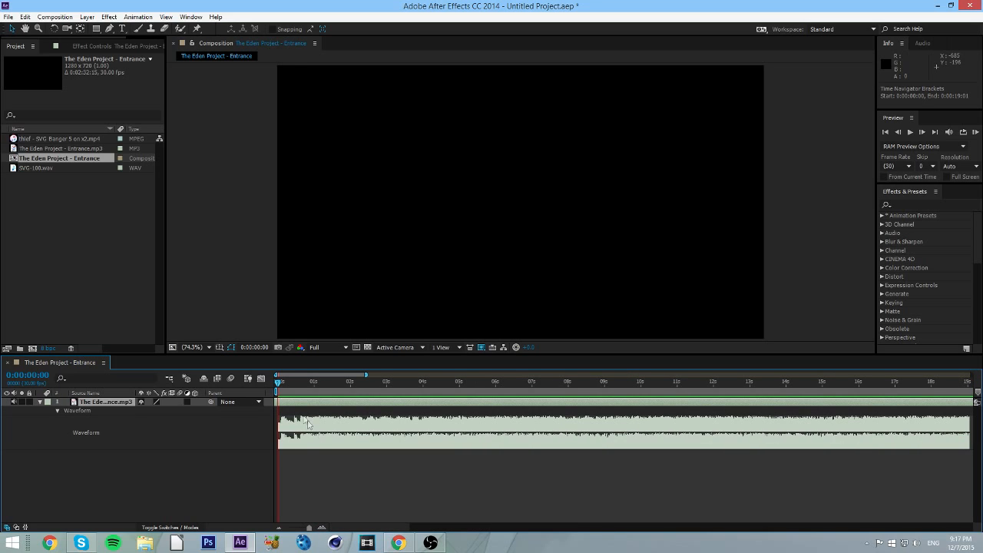
key(KP_Decimal)
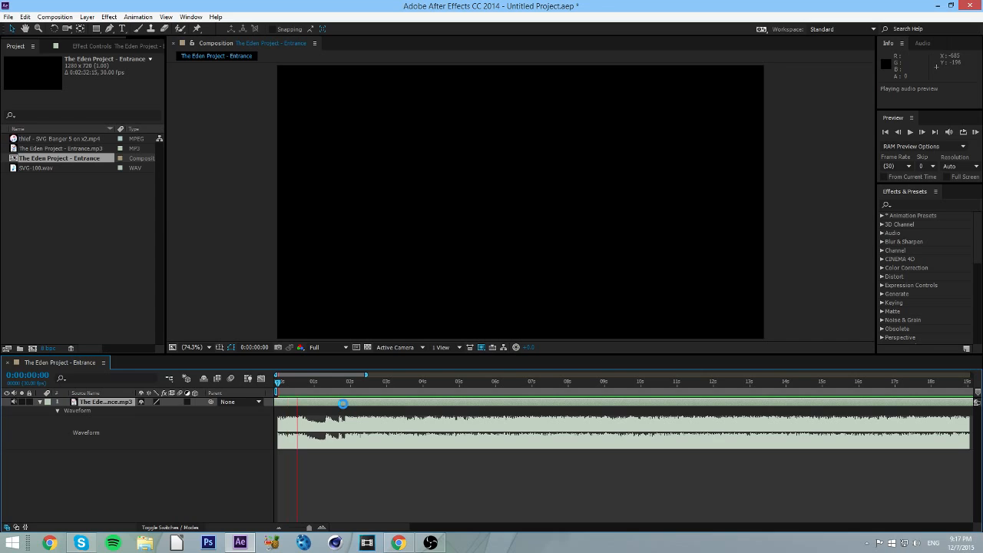
- Trim the start of the music layer at 0:00:00:19, where the beat begins in the waveform
drag(289, 383, 300, 390)
click(321, 527)
drag(299, 379, 316, 384)
key(KP_Decimal)
key(alt+bracketleft)
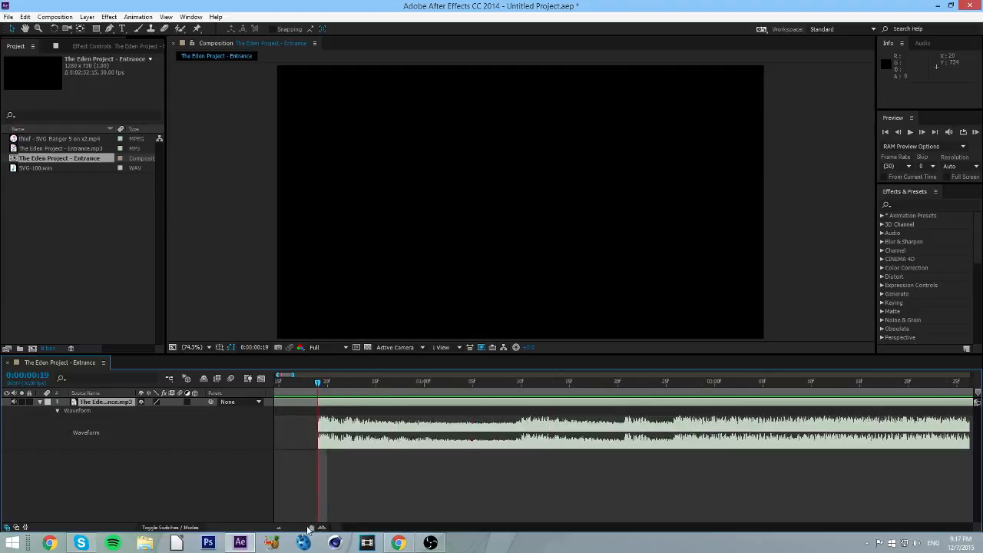
- Move the trimmed music layer to start at 0:00:00:00 and preview its audio
drag(309, 529, 290, 528)
key(Home)
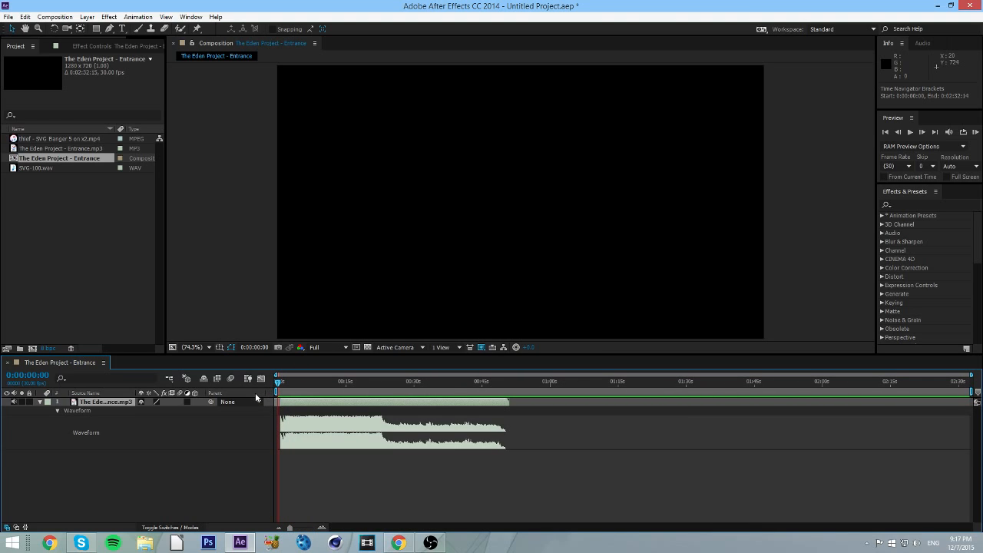
key(bracketleft)
click(322, 529)
key(KP_Decimal)
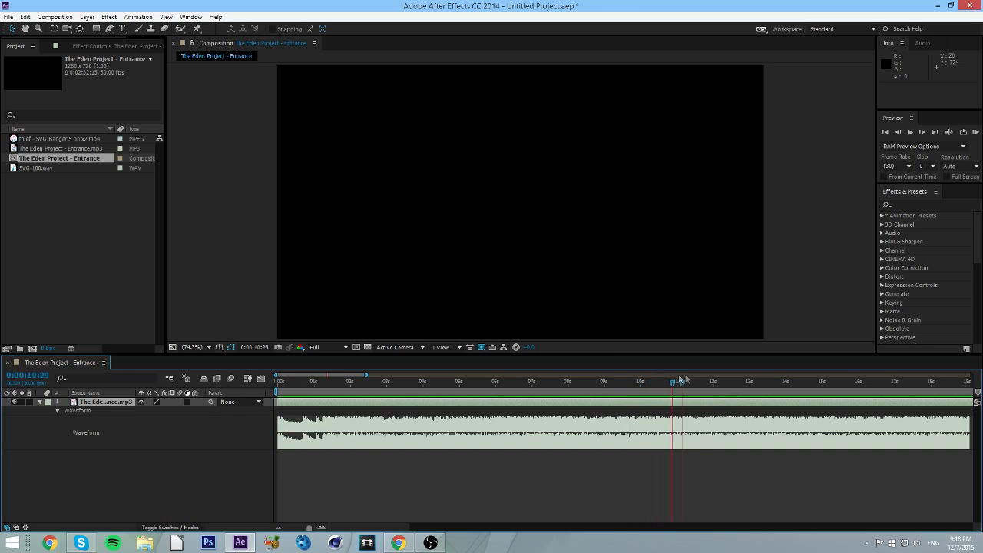
key(Home)
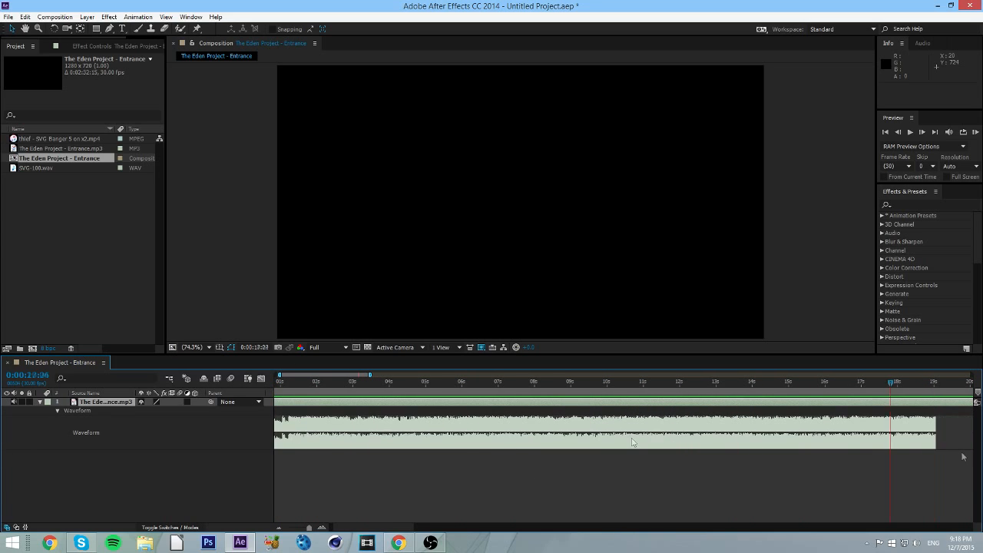
- End the work area at 0:00:50:13, near the end of the music, and trim the composition to the work area
drag(28, 375, 104, 375)
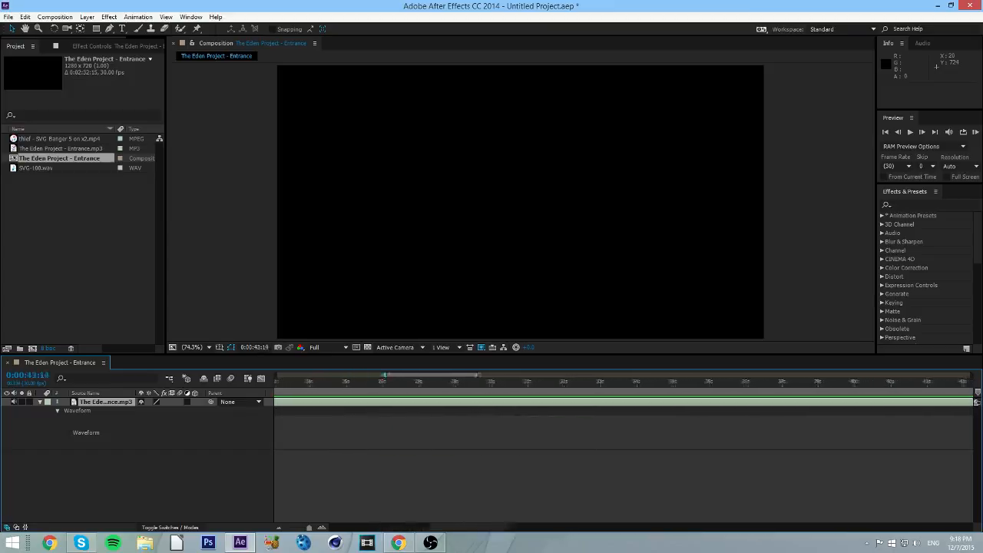
drag(584, 438, 475, 432)
key(n)
right_click(437, 378)
click(462, 419)
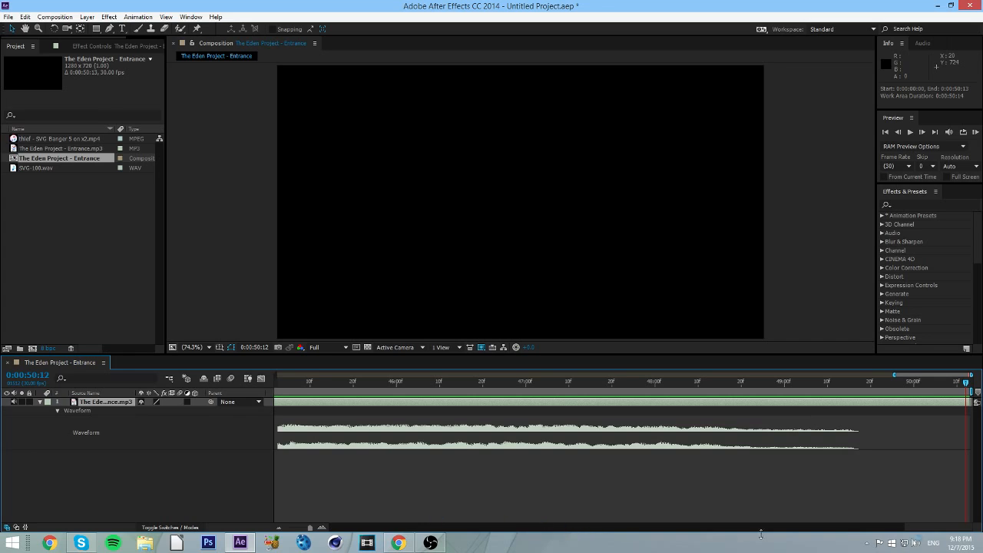
- Preview the music, mark the beat with the playhead at 0:00:01:07, and add thief - SVG Banger 5 on x2.mp4 above the music layer
key(Home)
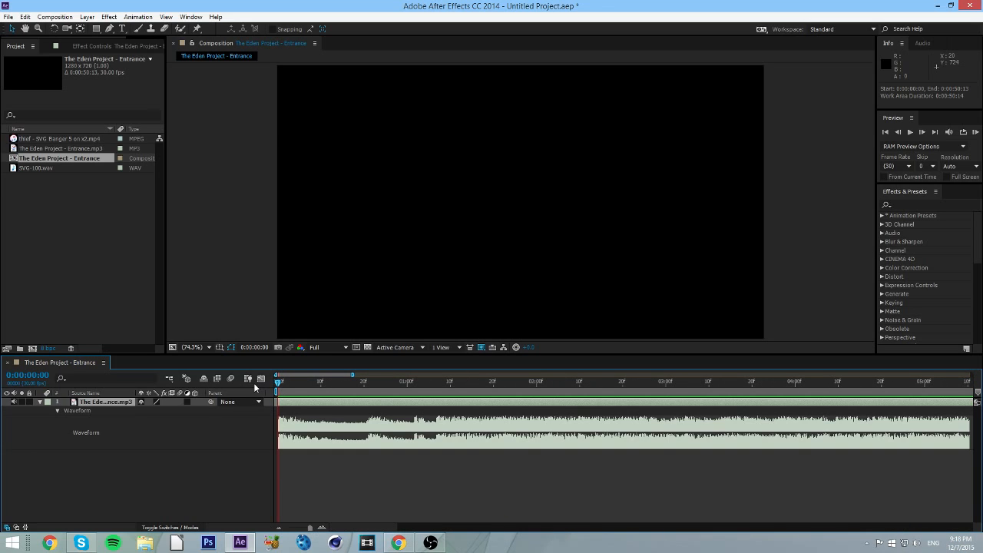
key(KP_Decimal)
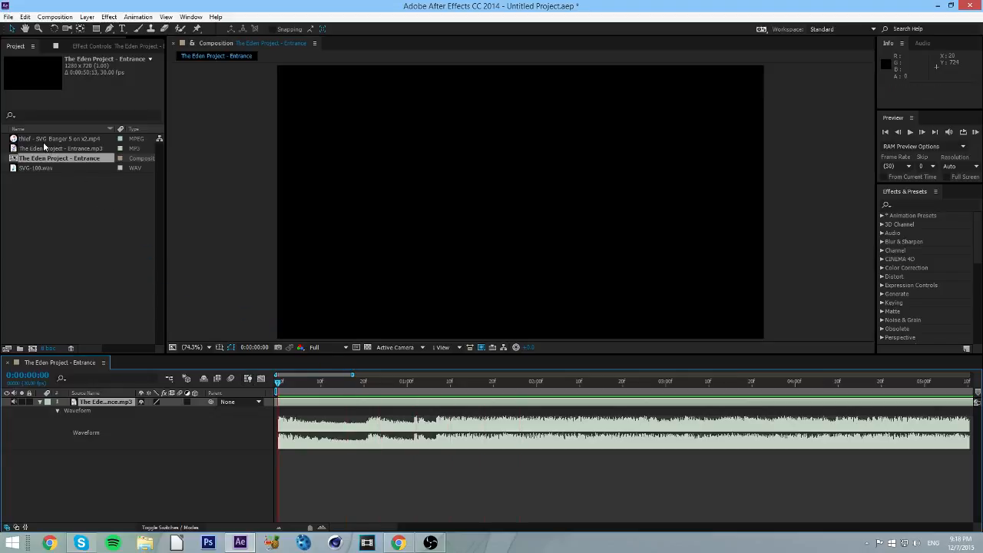
click(438, 388)
drag(437, 388, 435, 388)
click(55, 139)
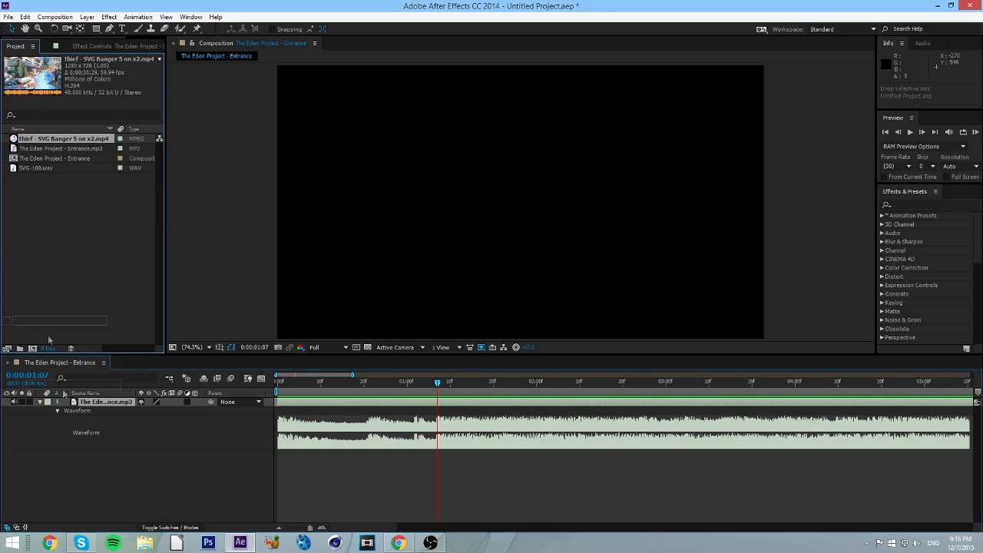
drag(61, 148, 340, 401)
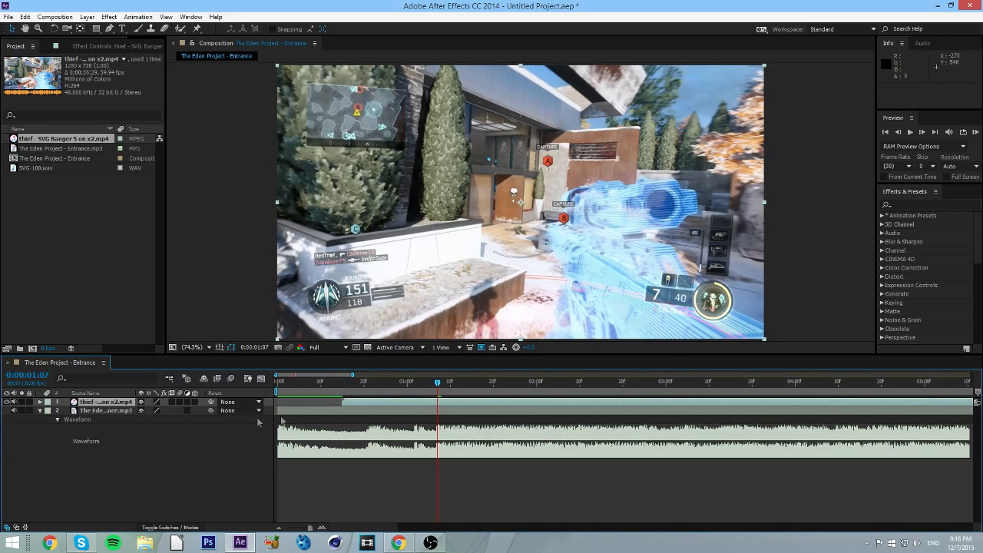
- Mute the gameplay clip's audio and slide the clip earlier so its gunshot frame lands on 0:00:01:07
click(12, 402)
drag(887, 405, 452, 423)
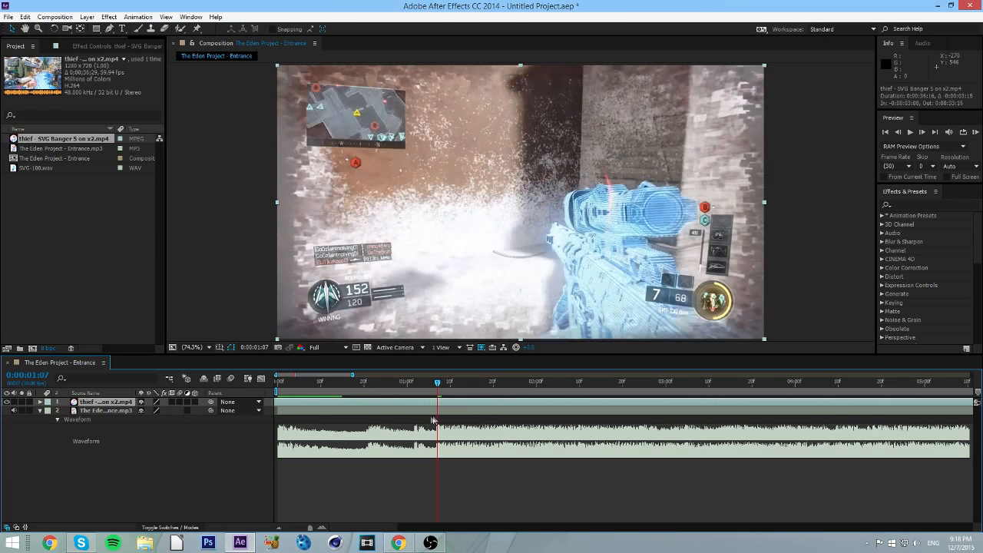
drag(434, 387, 432, 389)
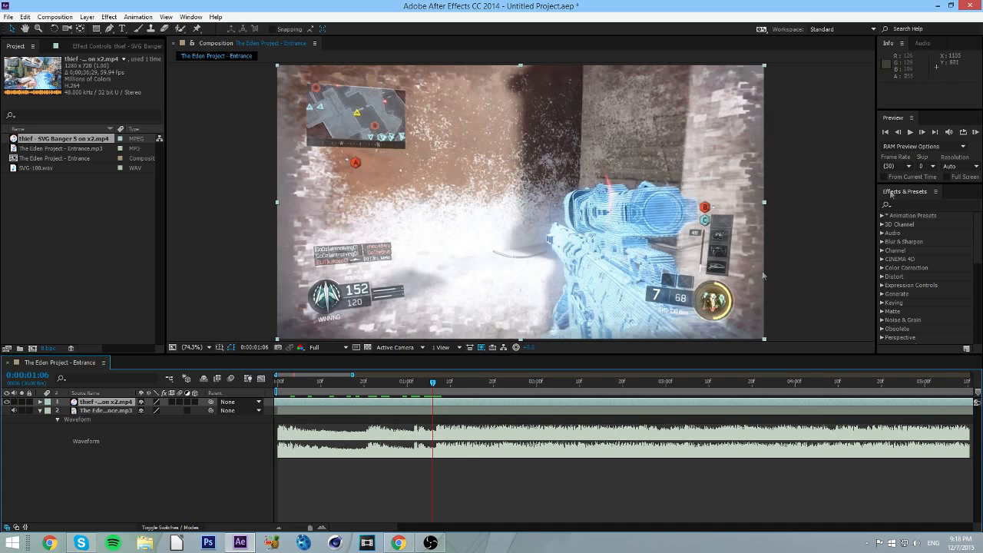
click(923, 132)
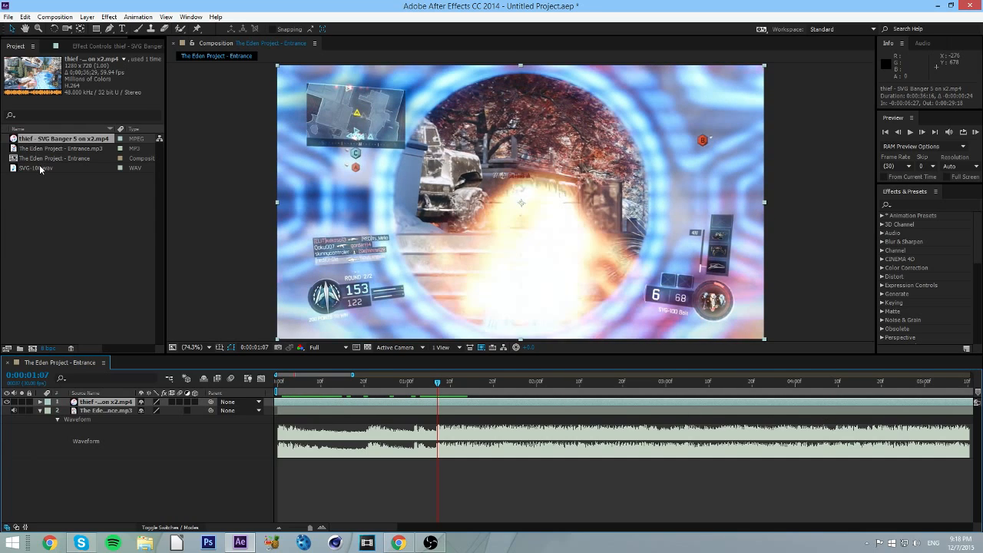
- Add SVG-100.wav below the music layer, start it at 0:00:01:06, and preview the audio from the beginning
drag(39, 167, 438, 461)
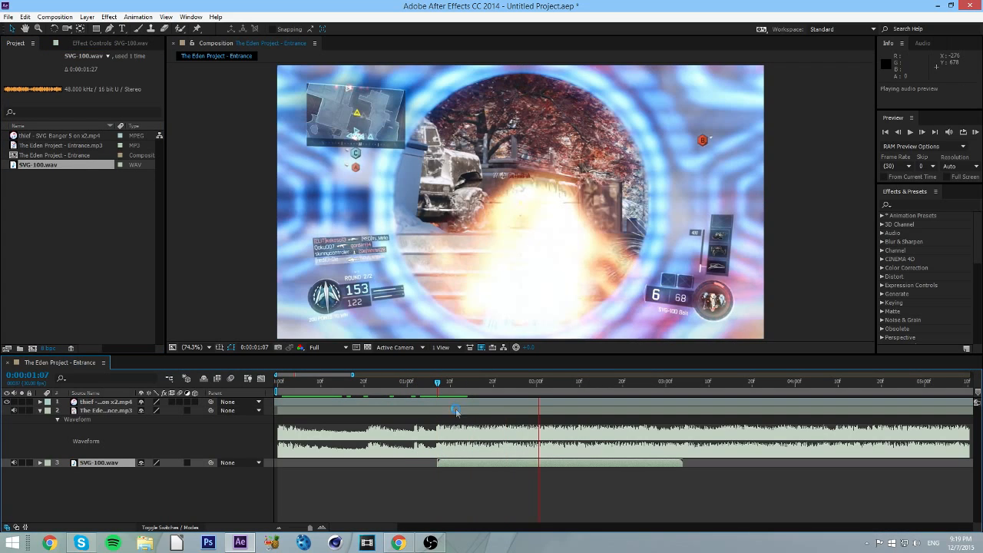
click(897, 131)
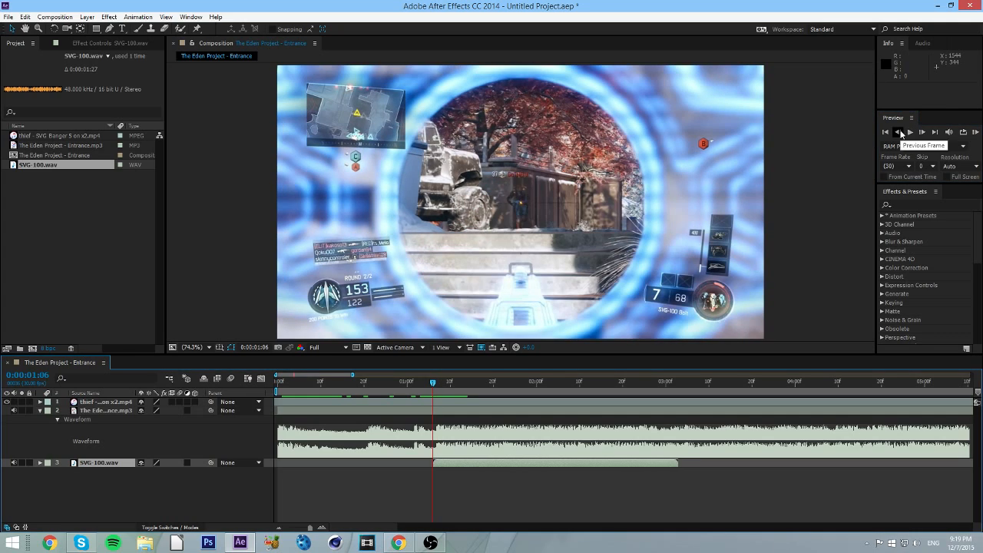
key(Home)
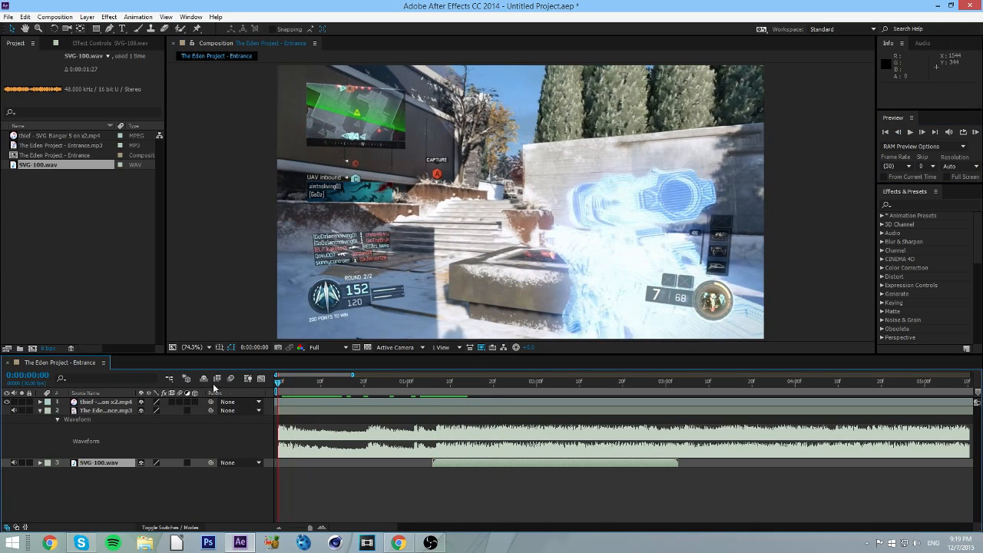
key(KP_Decimal)
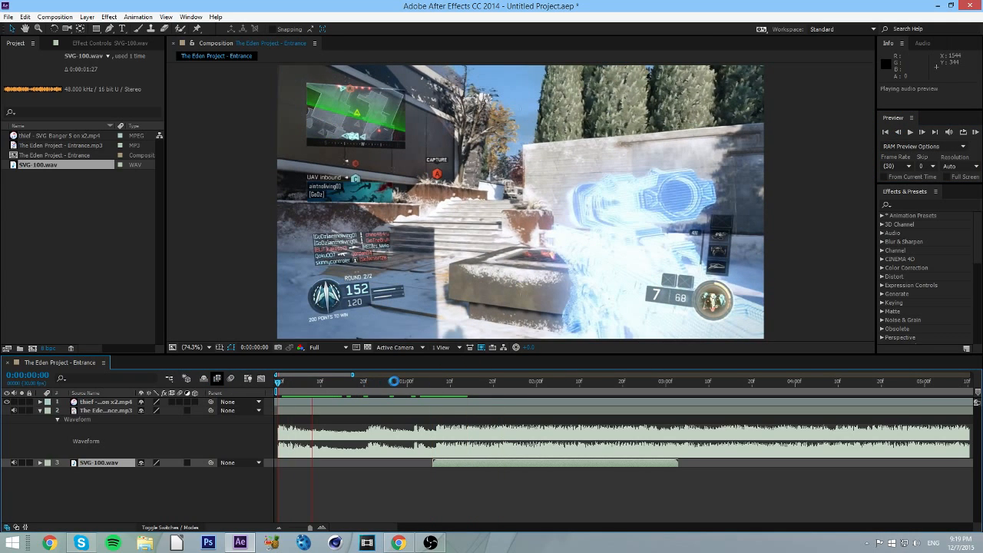
- Move the SVG-100.wav layer to start at 0:00:01:07 and preview the gunshot sound against the music
click(450, 481)
drag(455, 466, 459, 463)
key(KP_Decimal)
key(l)
key(l)
key(l)
key(l)
key(KP_Decimal)
click(438, 386)
key(KP_Decimal)
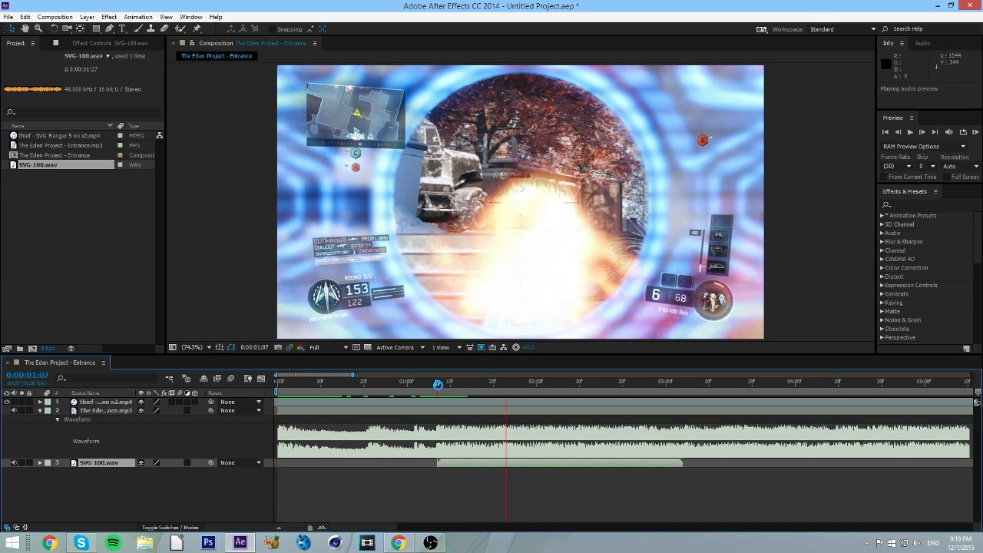
key(KP_0)
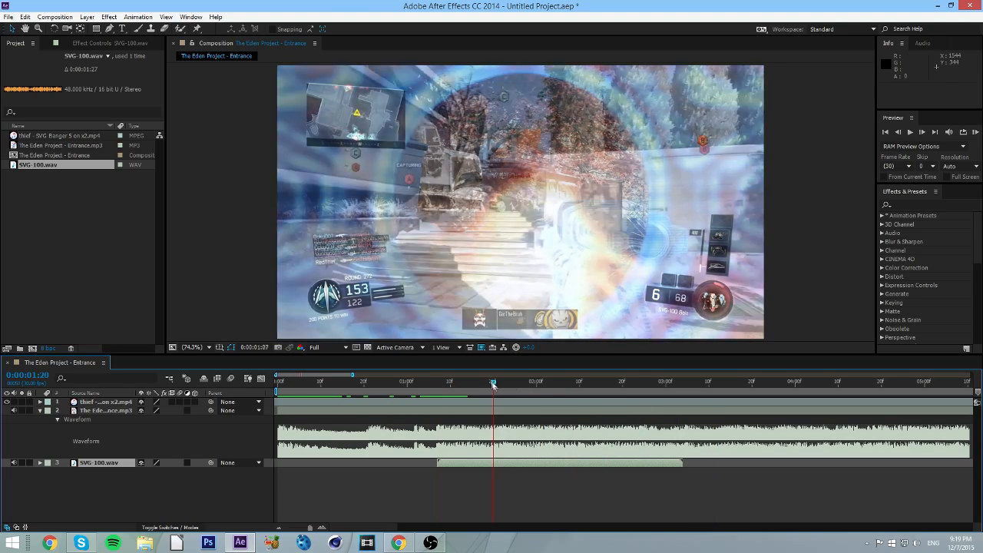
- Preview the rest of the gunshot sound and create a second SVG-100.wav layer starting at 0:00:03:04
drag(641, 382, 553, 381)
key(KP_Decimal)
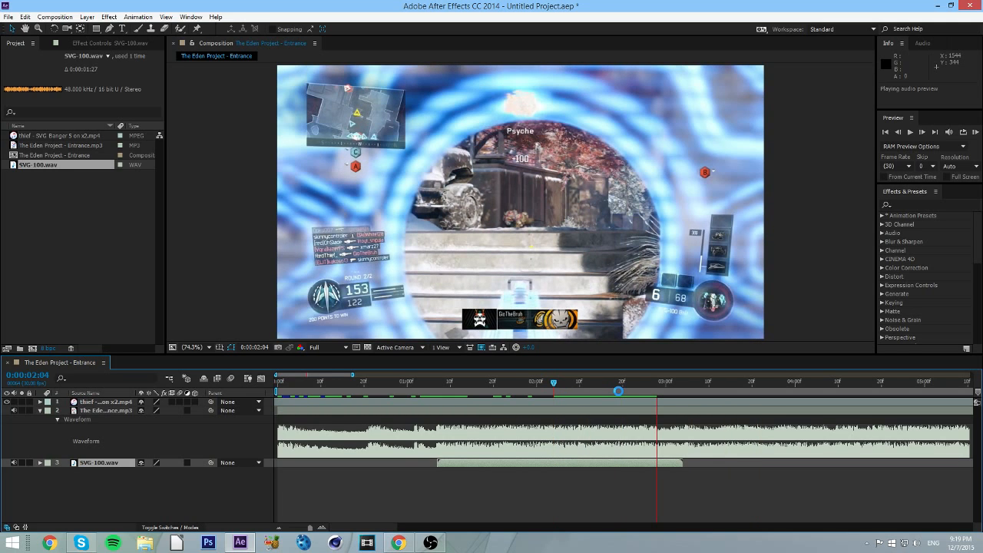
click(649, 387)
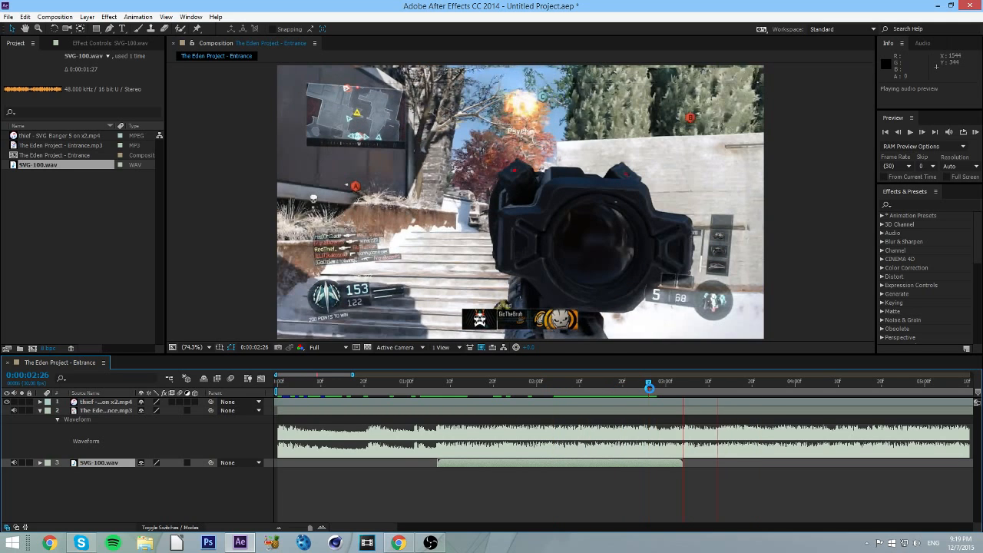
drag(648, 388, 662, 390)
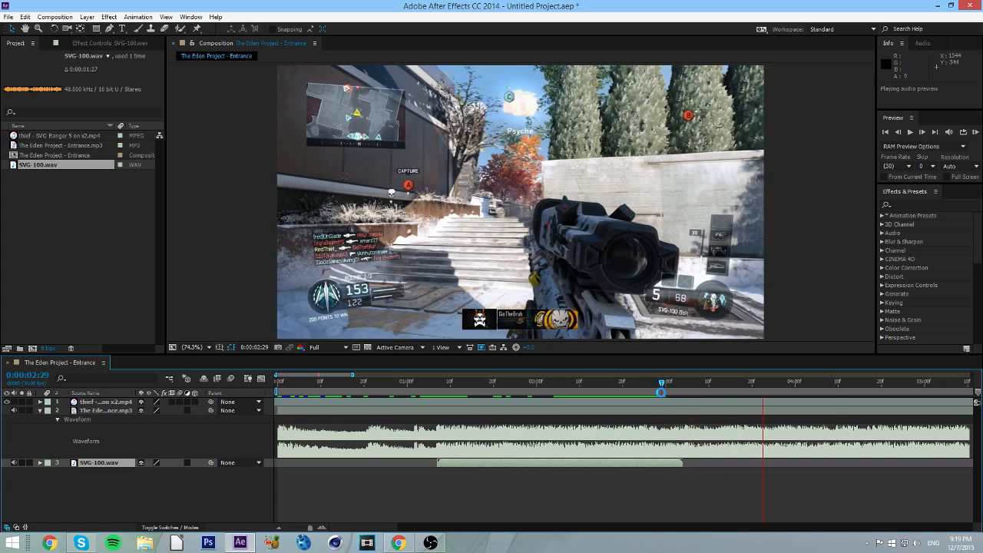
drag(665, 383, 685, 392)
key(KP_Decimal)
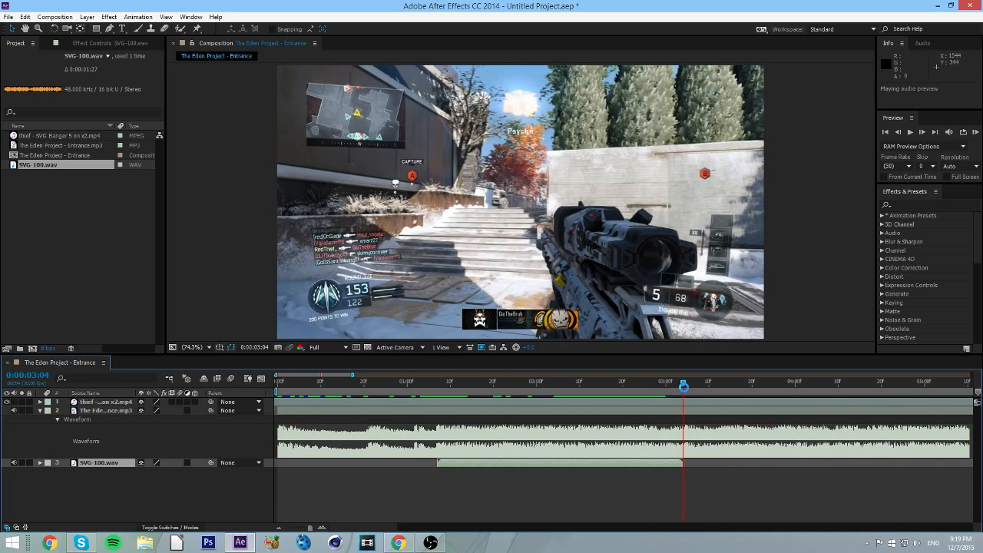
key(ctrl+shift+d)
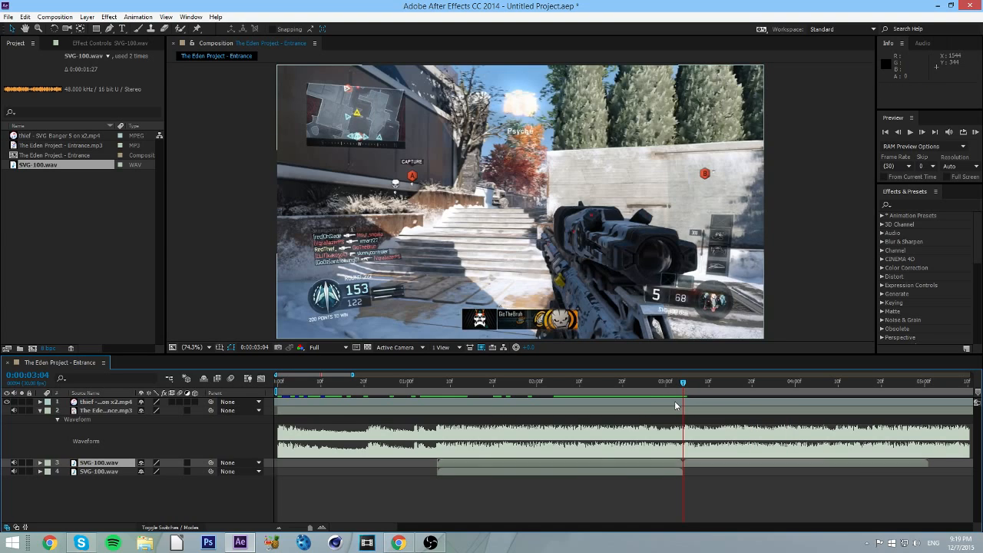
- Preview from 0:00:01:03 and reposition the second SVG-100.wav layer to start at about 0:00:02:23, overlapping the first sound
click(421, 382)
key(KP_Decimal)
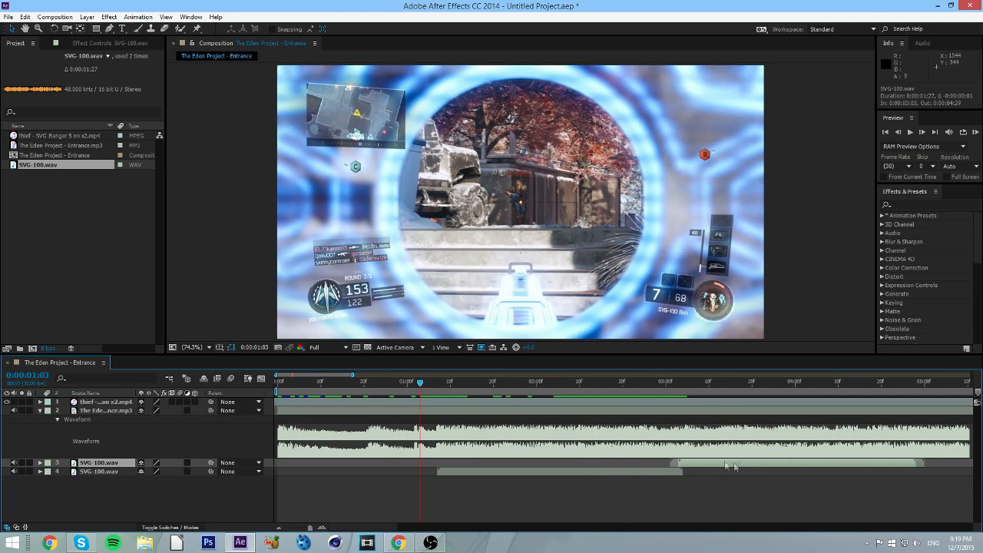
drag(734, 464, 669, 464)
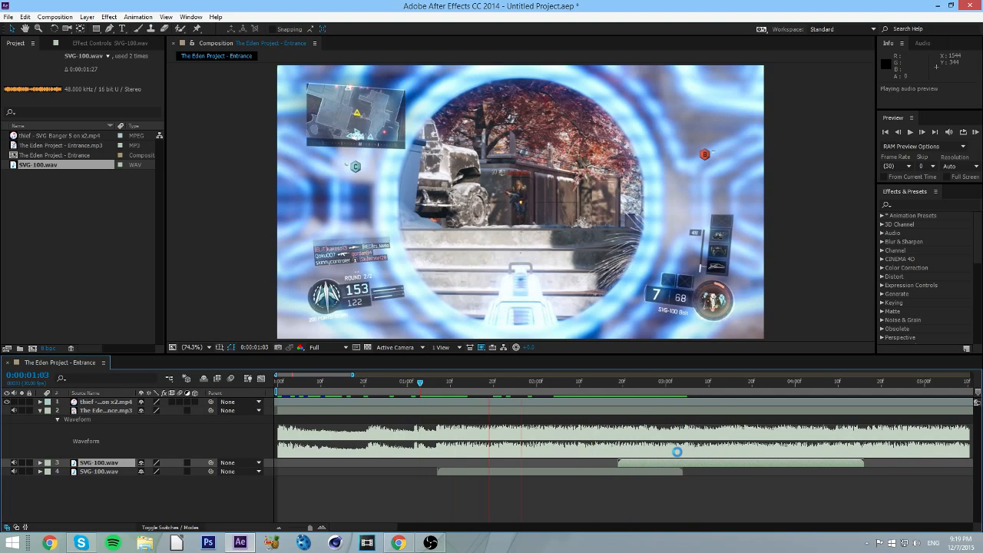
drag(680, 462, 637, 458)
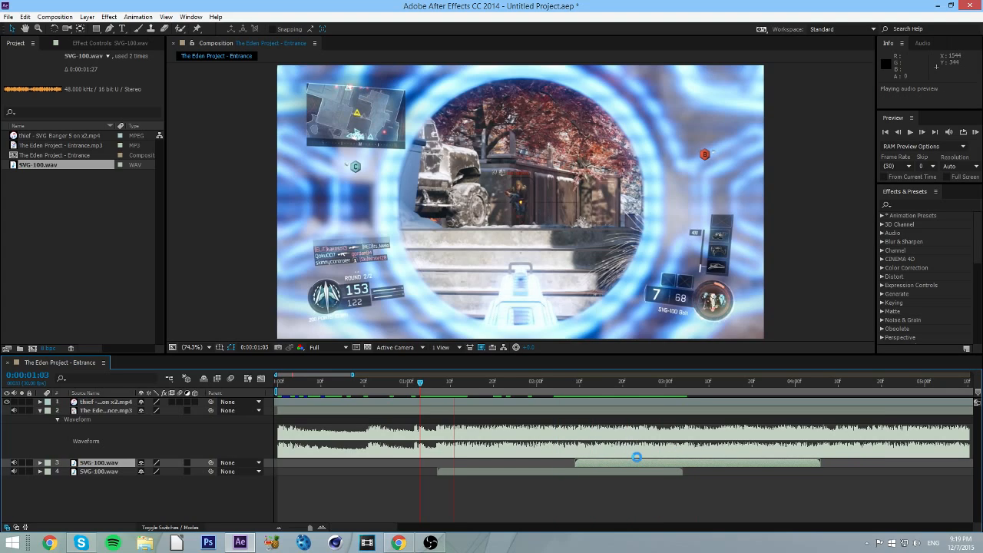
click(637, 458)
key(KP_Decimal)
drag(633, 461, 693, 465)
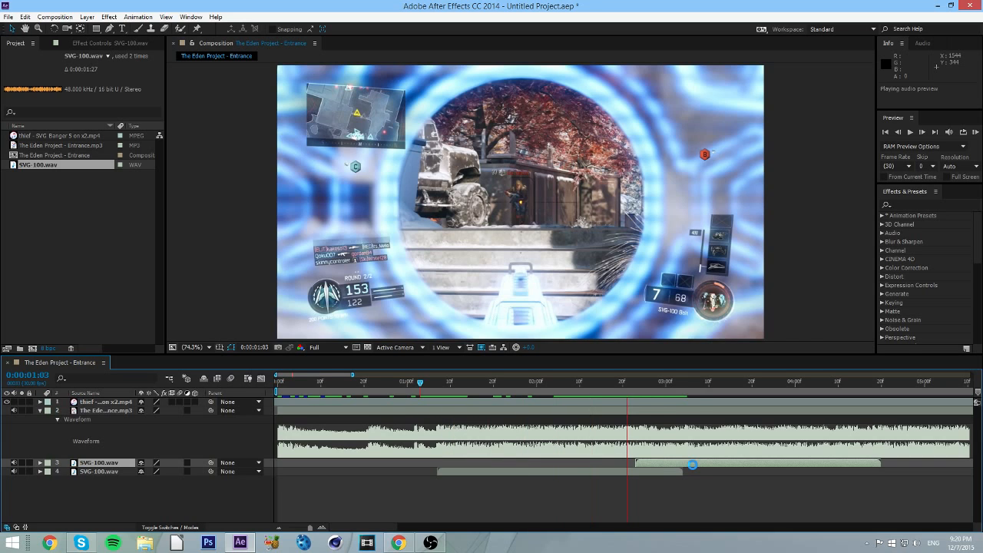
click(692, 465)
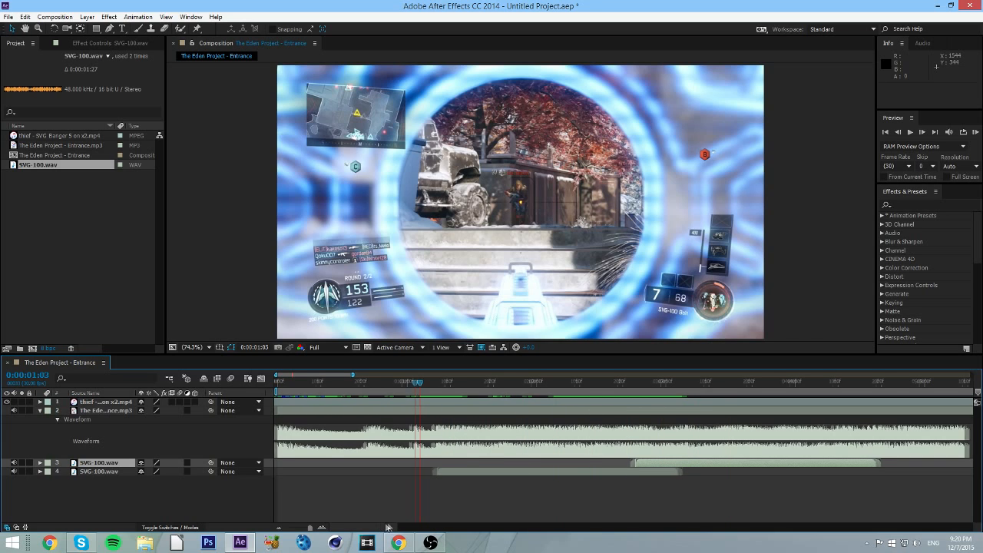
- Preview the audio from 0:00:03:24 and 0:00:04:09, and duplicate the SVG-100.wav layer as a third gunshot starting at 0:00:04:05
scroll(387, 527, right, 5)
drag(406, 382, 479, 388)
key(KP_Decimal)
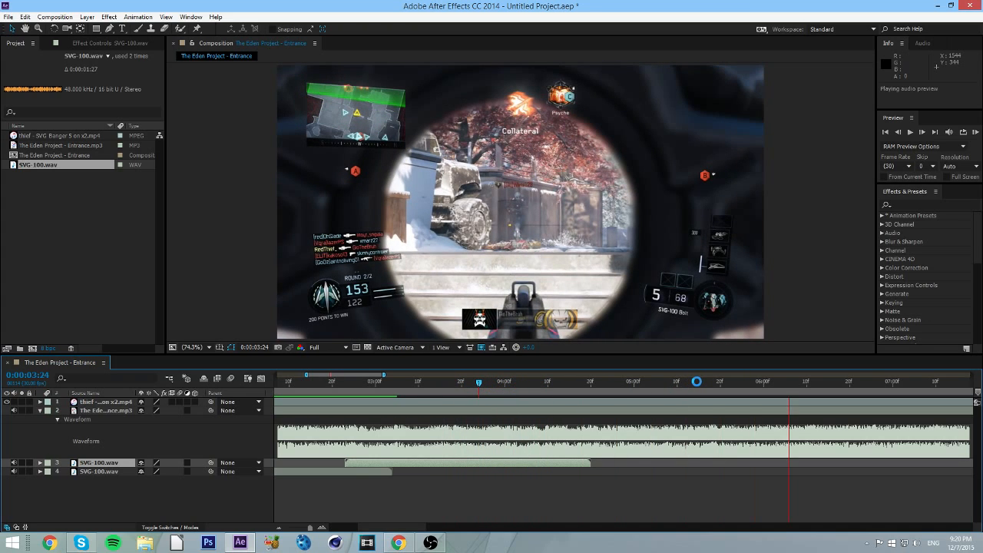
click(543, 382)
key(KP_Decimal)
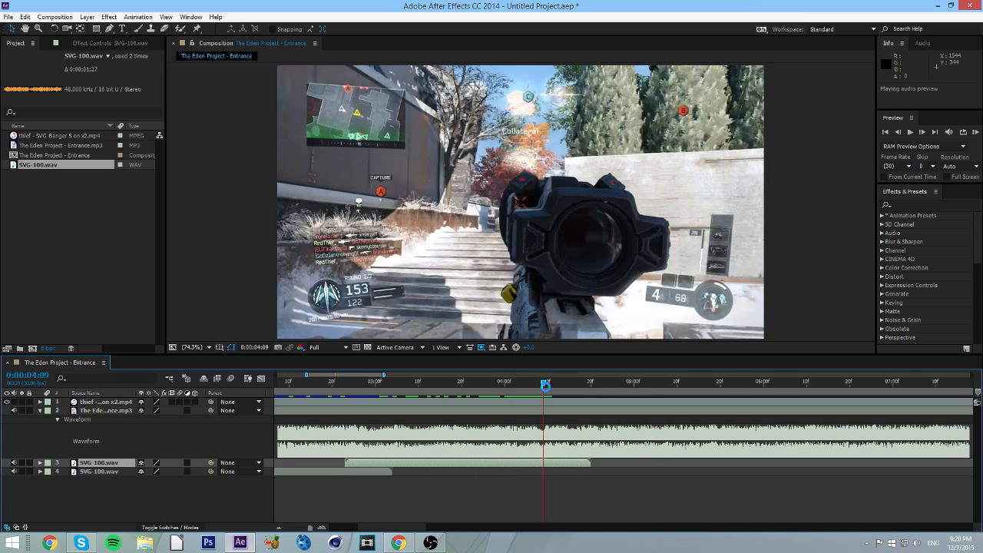
drag(545, 383, 528, 383)
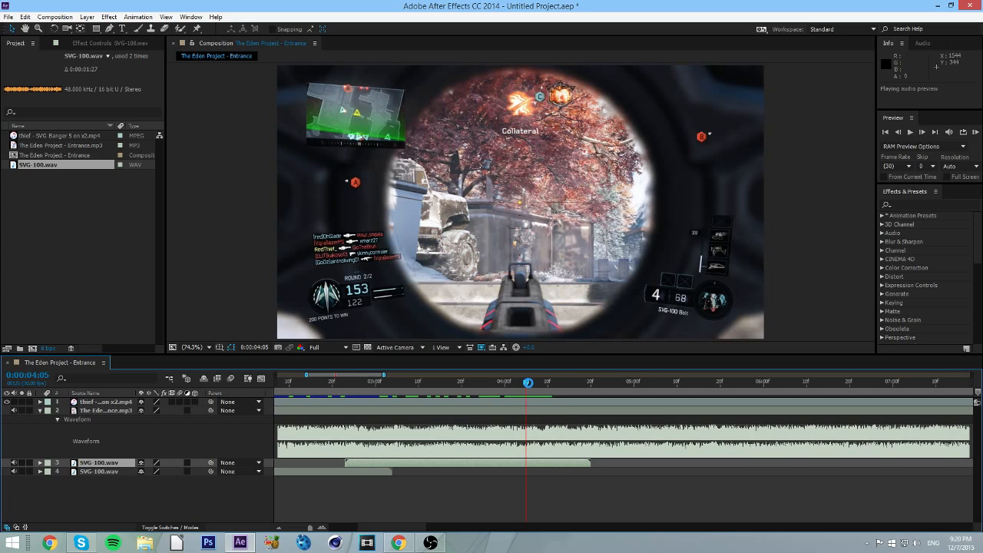
key(ctrl+d)
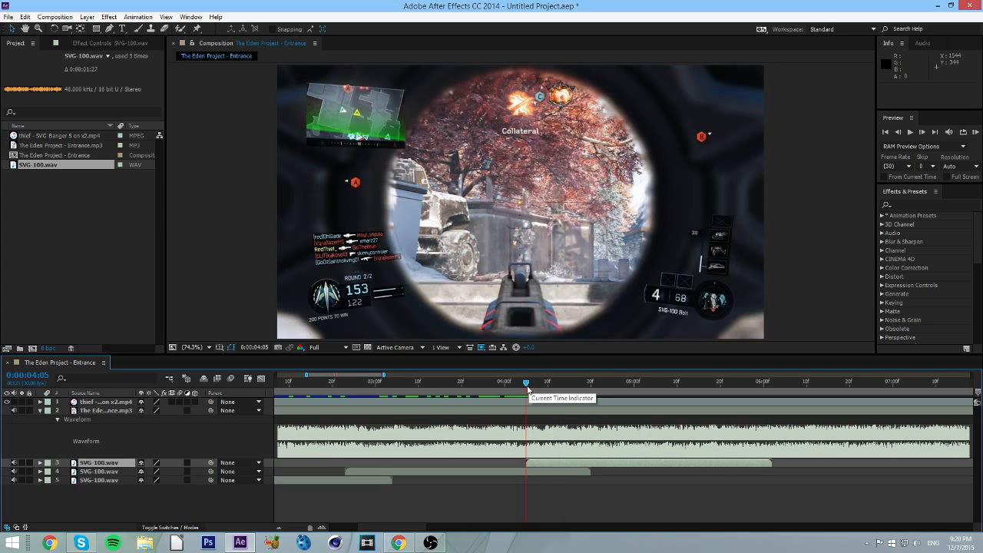
key(bracketleft)
- Preview the audio from 0:00:04:05 and duplicate the gunshot layer so a fourth SVG-100.wav starts at 0:00:05:17
key(KP_Decimal)
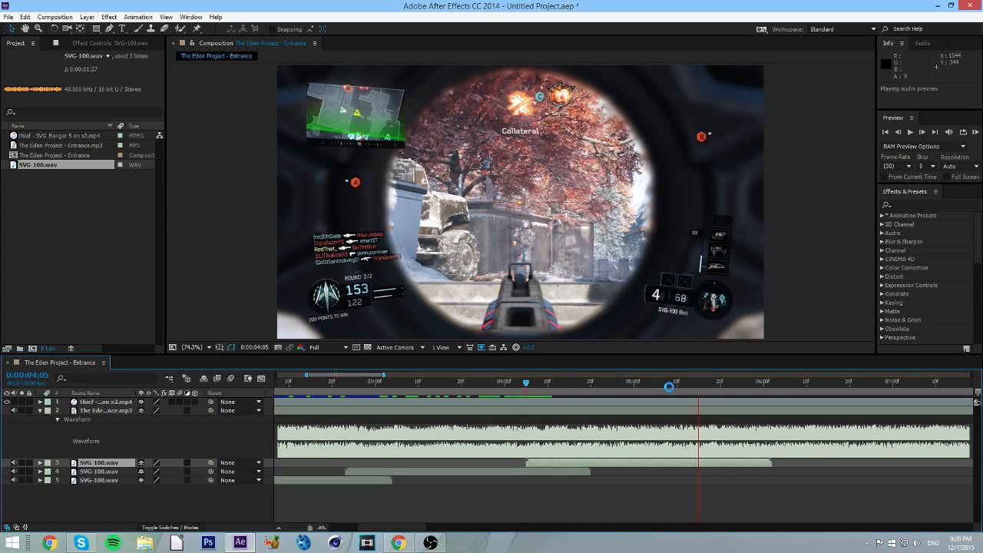
click(705, 383)
mouse_move(711, 393)
mouse_down()
mouse_move(499, 396)
mouse_move(720, 409)
mouse_move(706, 408)
mouse_up()
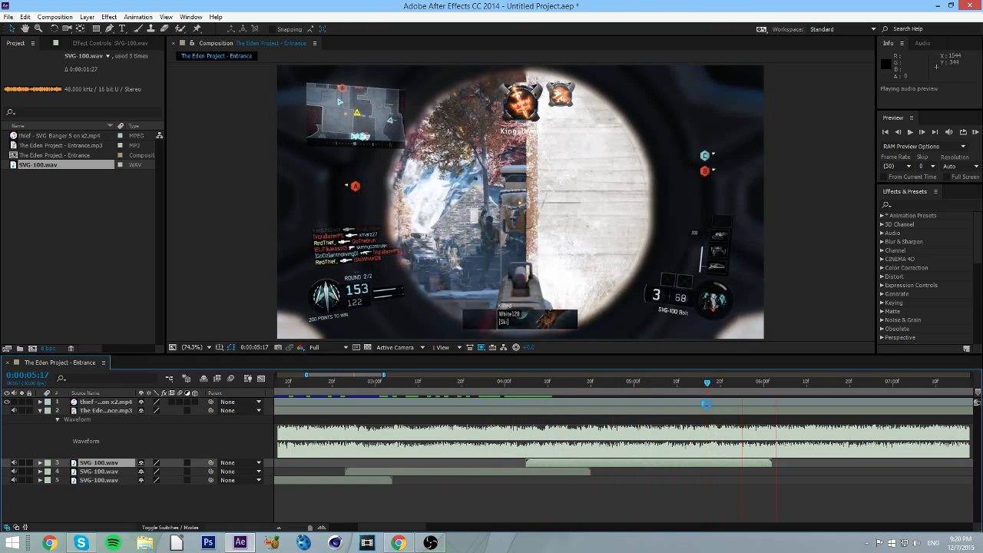
key(ctrl+slash)
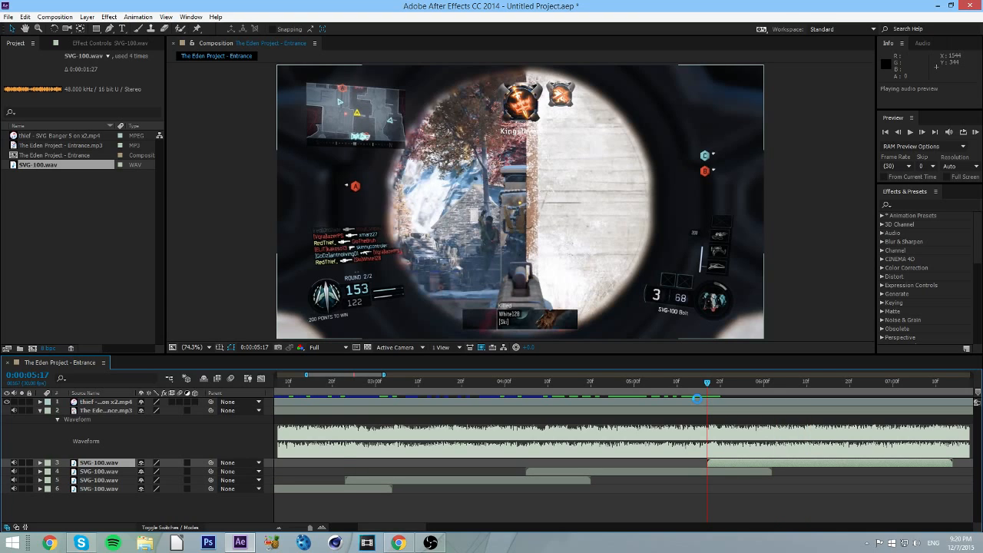
- Preview the gunshots against the music from 0:00:03:18 and again from 0:00:05:29
click(454, 383)
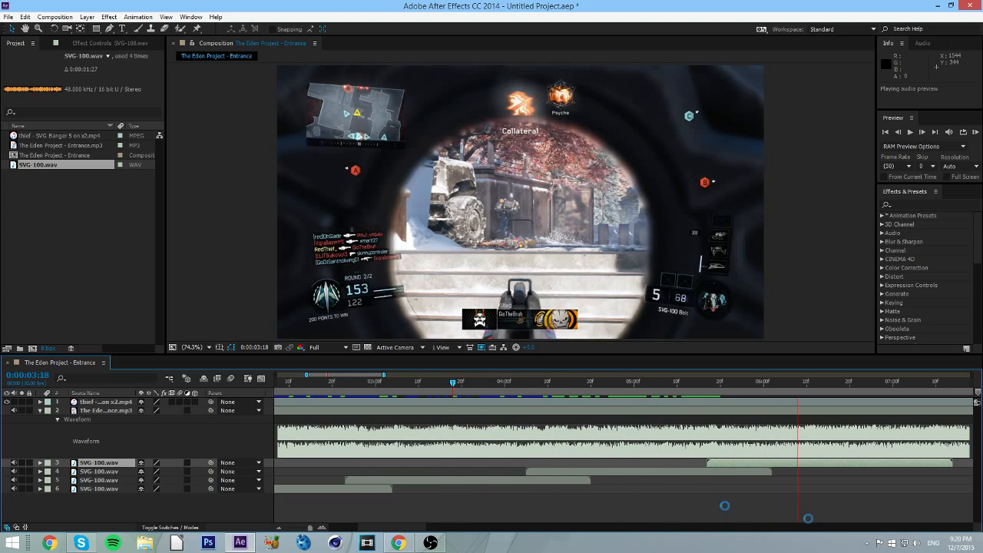
drag(426, 533, 457, 532)
click(444, 381)
key(KP_Decimal)
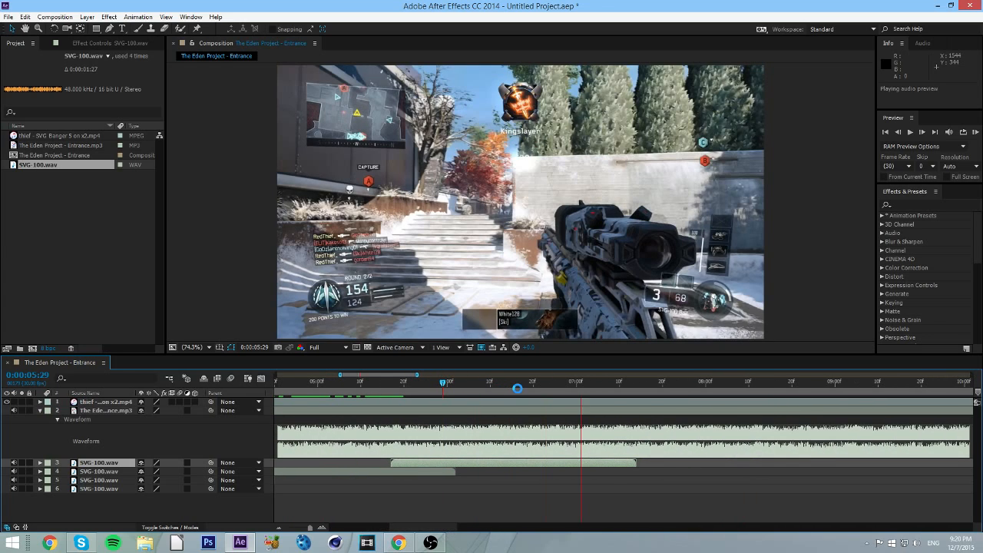
key(KP_Decimal)
- Preview the audio from 0:00:05:15 and add a fifth SVG-100.wav layer starting at 0:00:06:25
click(384, 382)
key(KP_Decimal)
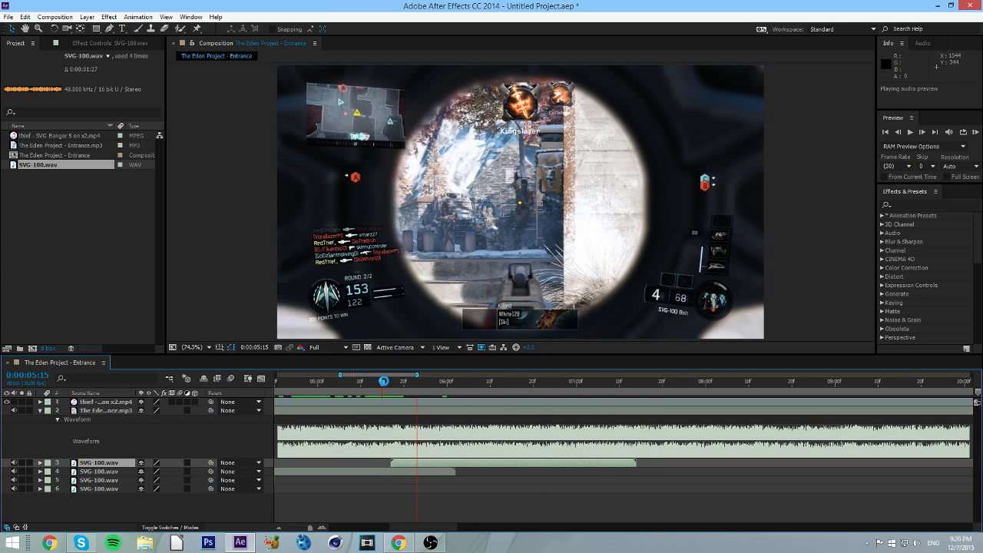
click(553, 384)
key(KP_Decimal)
key(ctrl+slash)
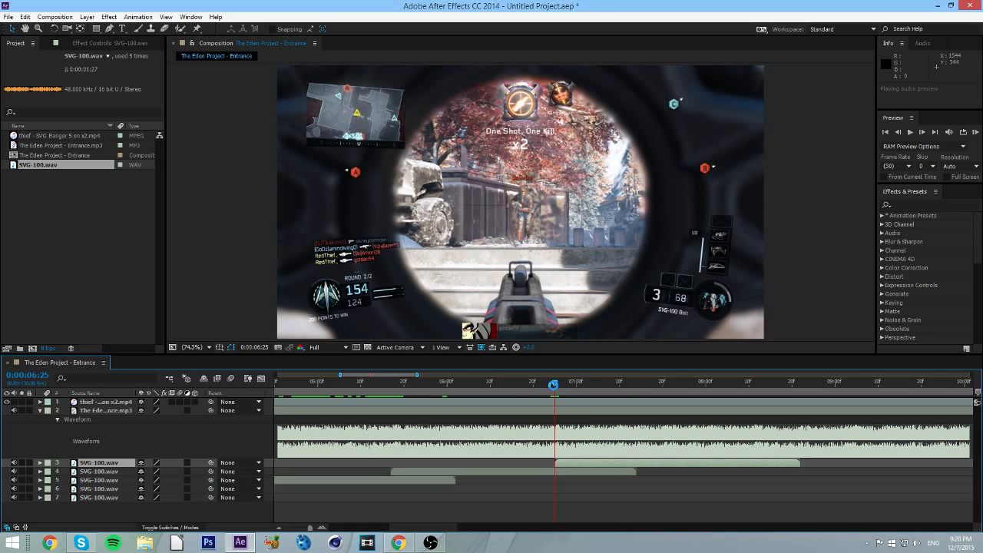
- Add a sixth SVG-100.wav layer starting at 0:00:08:11 and preview the audio from there
drag(553, 385, 753, 390)
key(ctrl+slash)
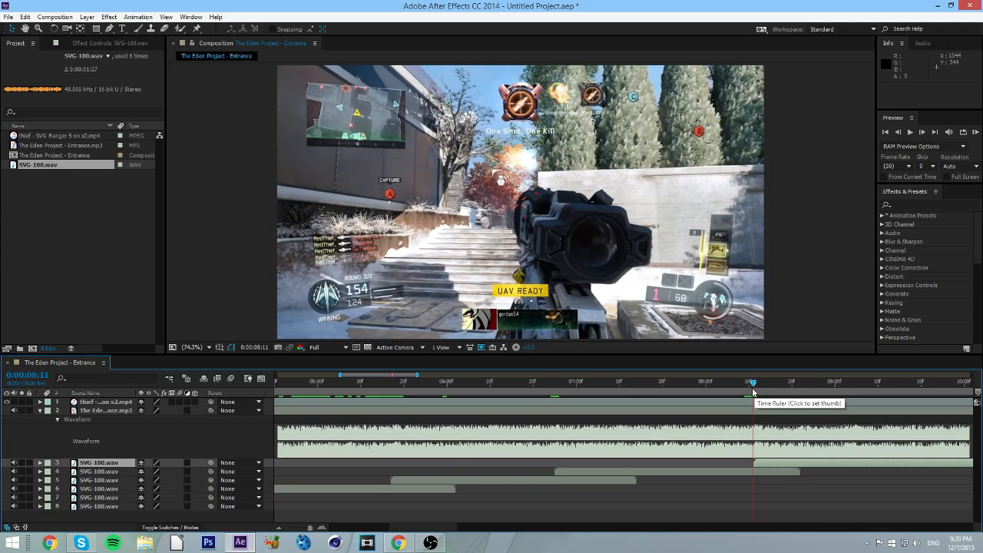
ctrl+click(754, 388)
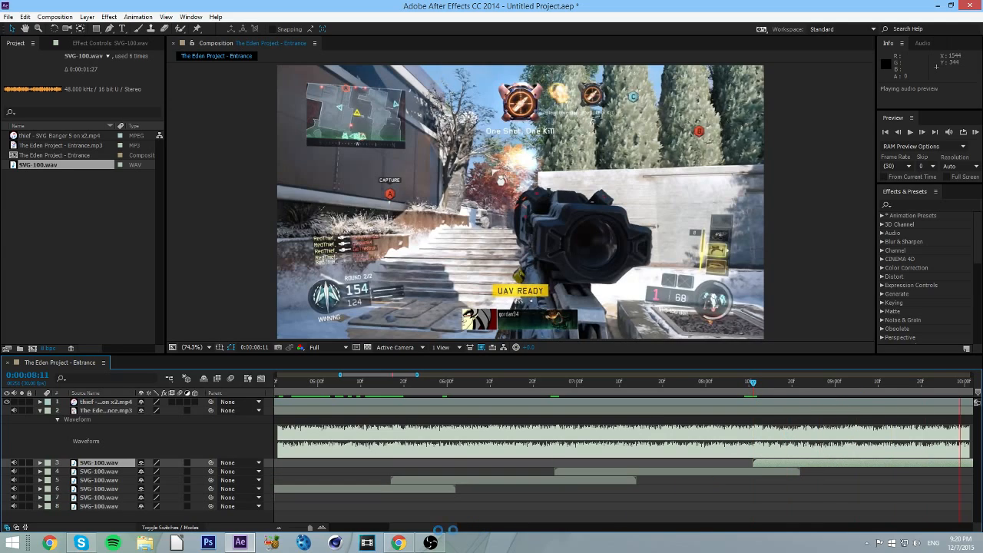
- Preview the audio from 0:00:10:13 and duplicate the gunshot layer so a seventh SVG-100.wav starts at 0:00:11:05
drag(433, 527, 477, 527)
drag(334, 382, 600, 388)
key(KP_Decimal)
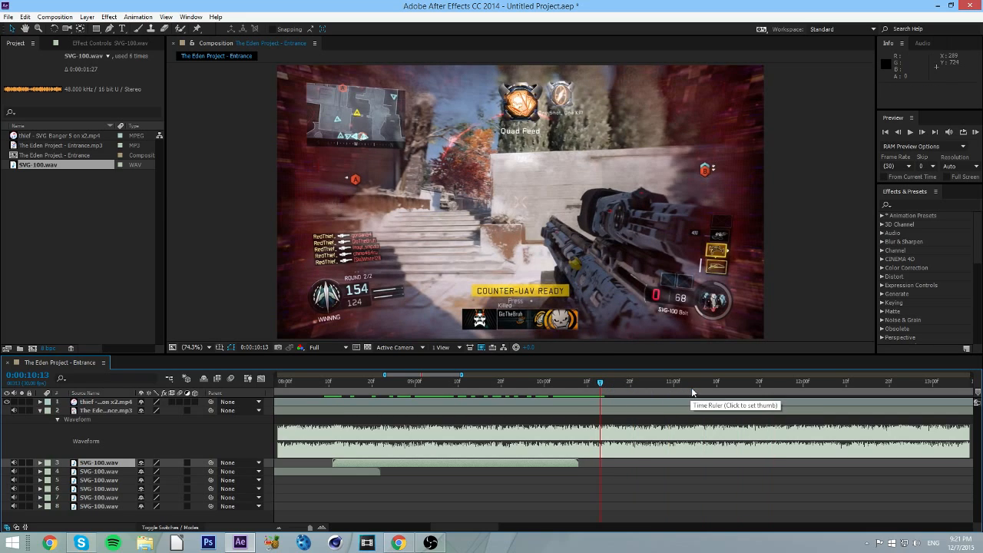
click(693, 387)
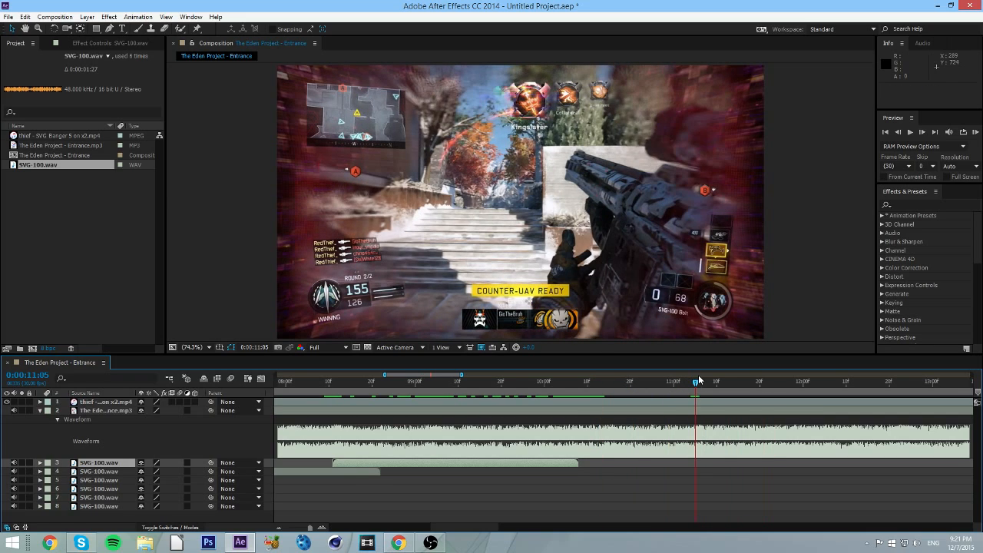
key(ctrl+d)
key(bracketleft)
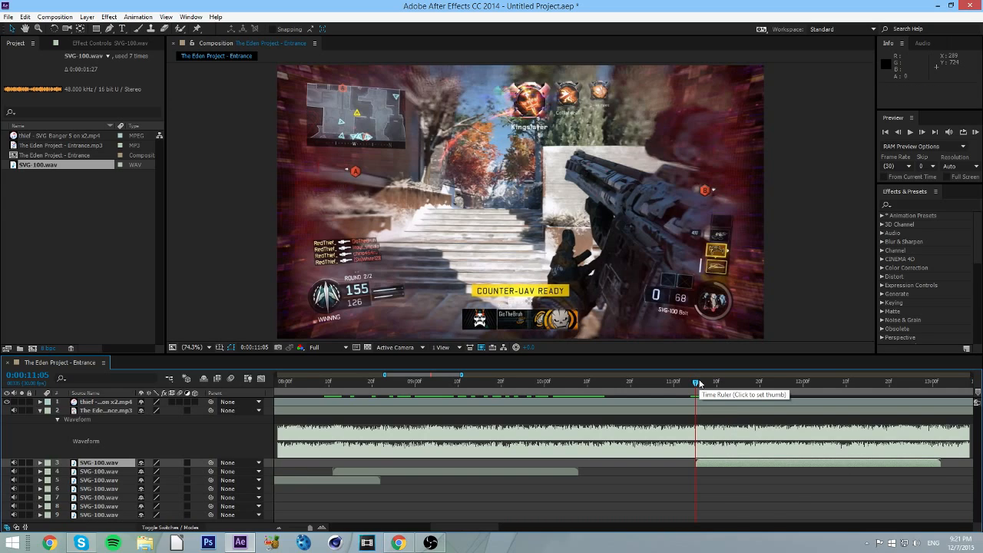
- Split the gameplay clip layer at the first gunshot, 0:00:01:07
drag(461, 530, 317, 537)
click(439, 383)
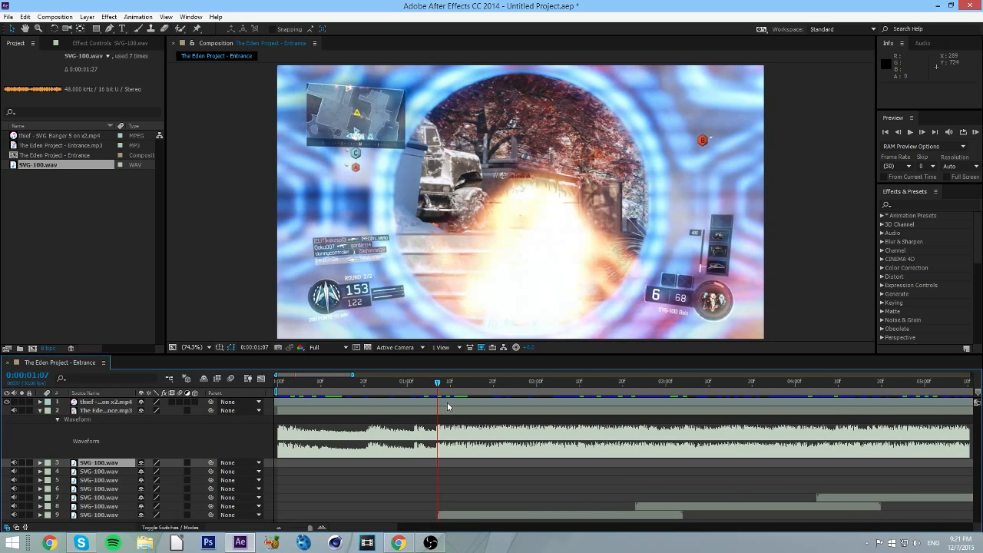
click(441, 404)
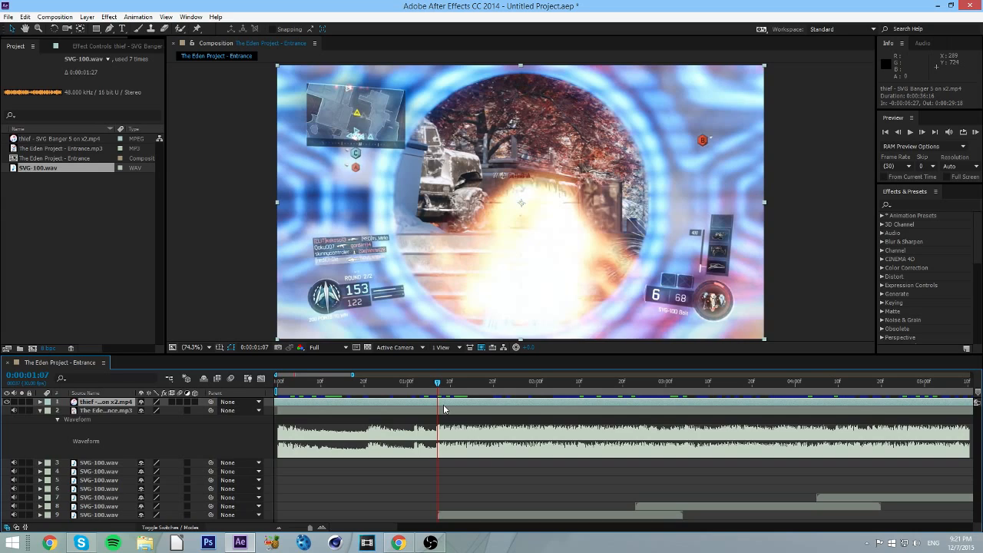
key(ctrl+d)
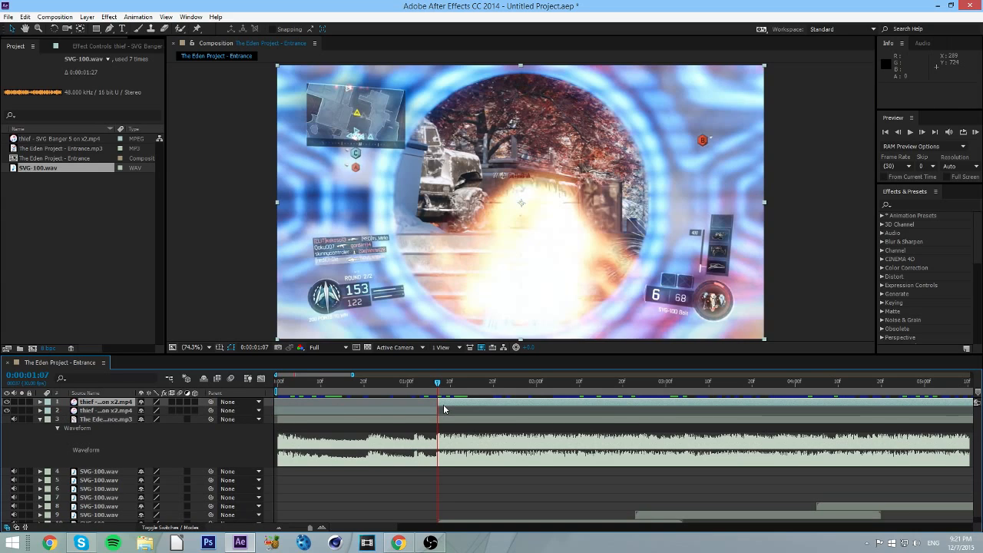
- Split the gameplay clip at the next two shots in the footage, at 0:00:02:21 and 0:00:04:04
drag(437, 383, 627, 389)
key(ctrl+shift+d)
drag(720, 389, 816, 386)
key(ctrl+shift+d)
- Split the gameplay clip at the following three shots, at about 0:00:05:16, about 0:00:06:27 and 0:00:08:07
drag(388, 528, 463, 525)
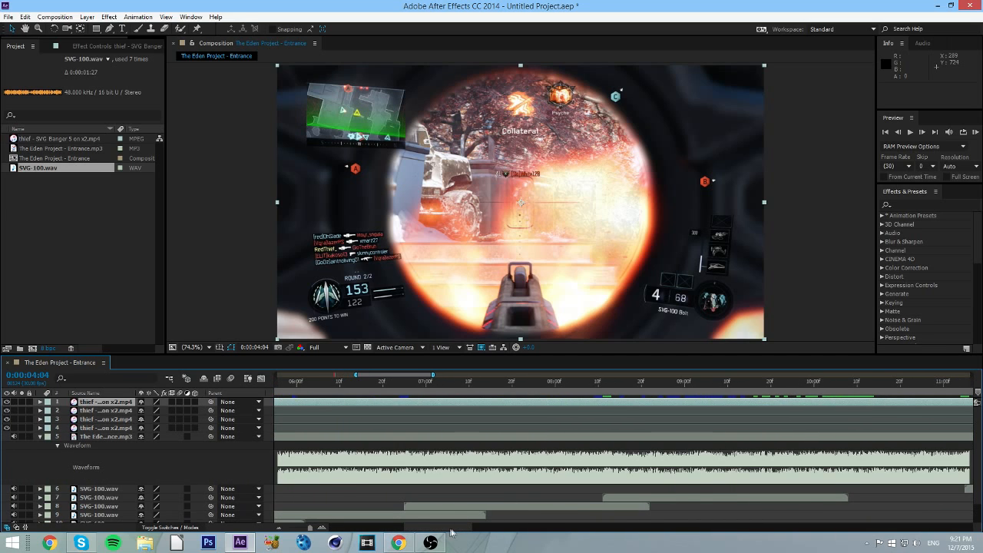
scroll(459, 529, left, 5)
drag(512, 384, 896, 395)
key(ctrl+shift+d)
key(ctrl+shift+d)
key(ctrl+shift+d)
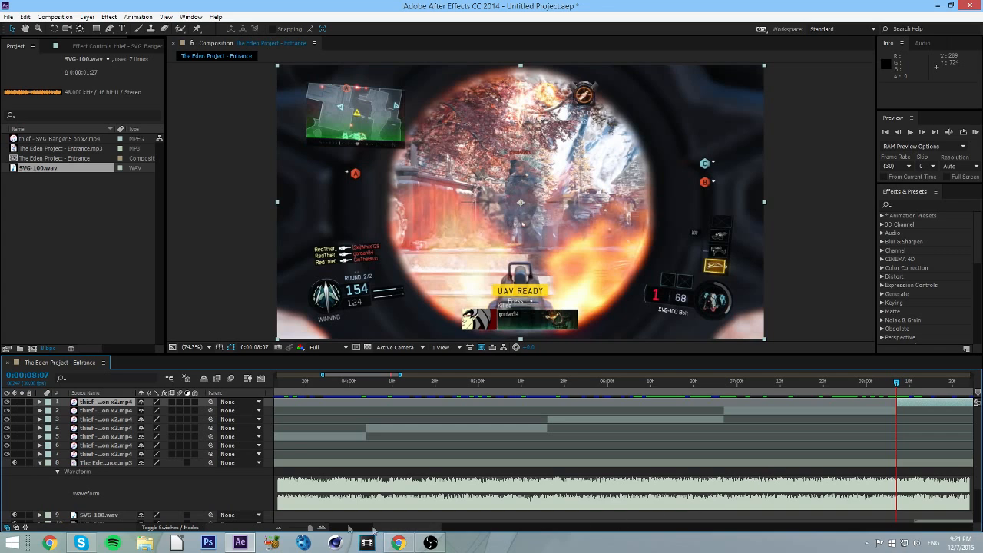
- Split the gameplay clip at 0:00:09:29 and move the resulting last segment to start with the seventh gunshot at 0:00:11:05
scroll(453, 423, right, 10)
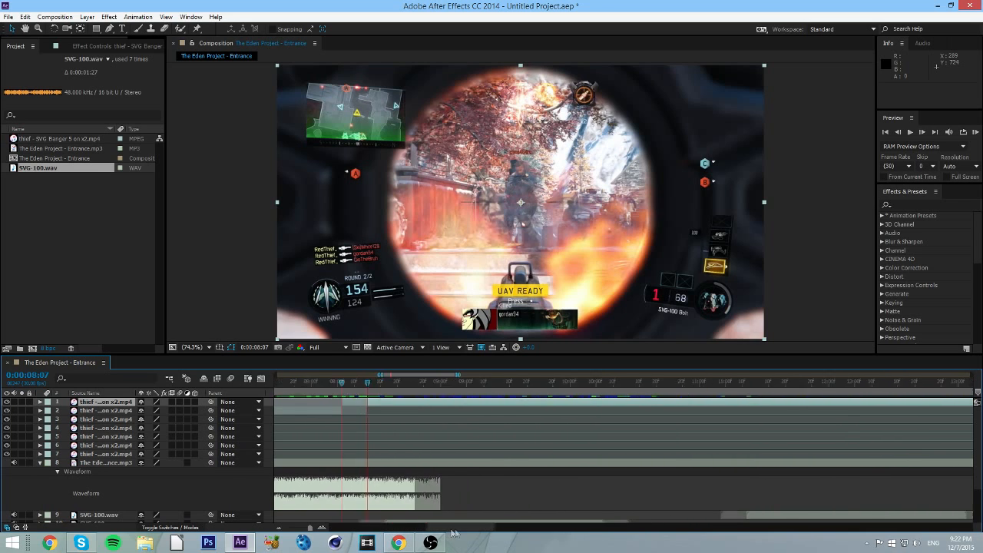
drag(395, 382, 494, 369)
key(ctrl+shift+d)
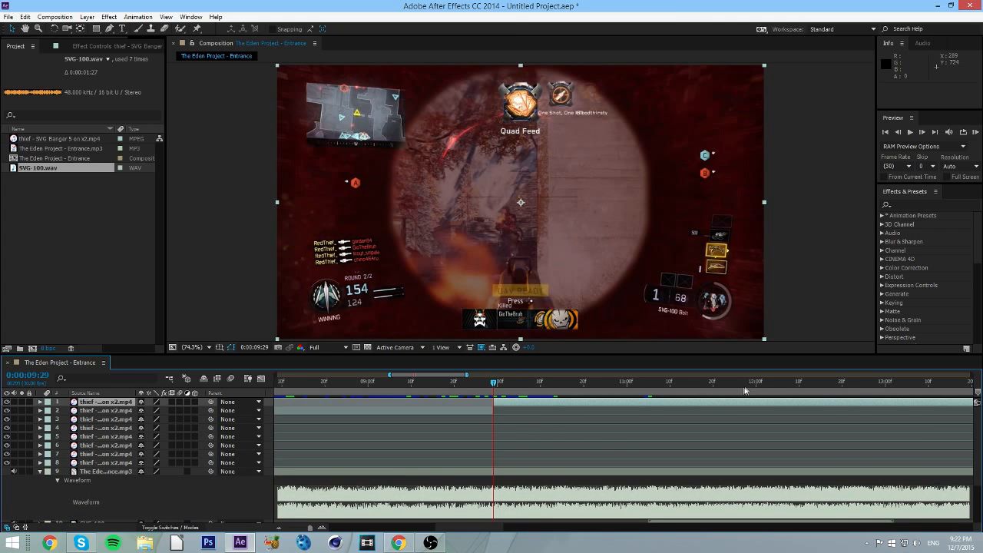
click(653, 384)
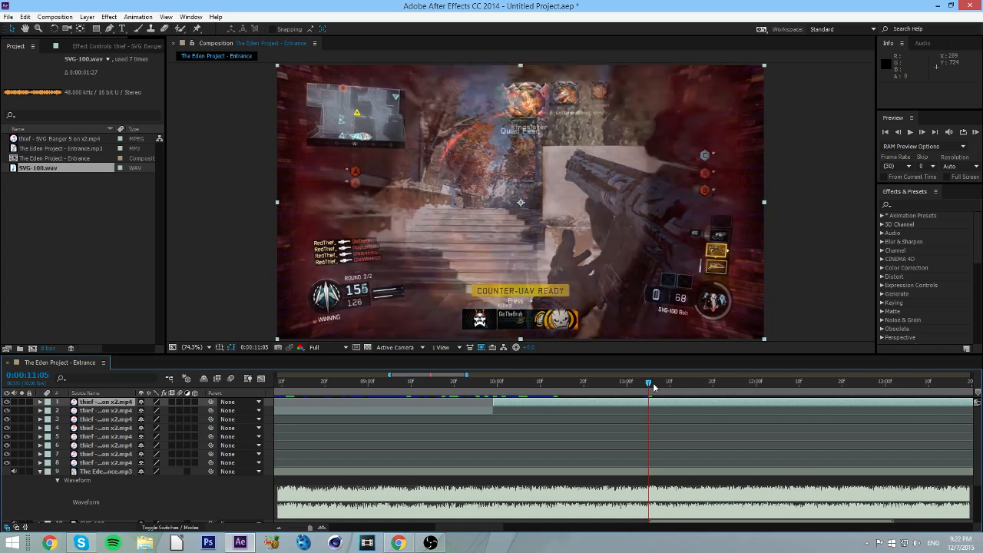
- Move the second-to-last gameplay segment, layer 2, to start with the sixth gunshot at 0:00:08:11
scroll(568, 454, down, 1)
drag(497, 526, 478, 525)
click(487, 382)
scroll(468, 456, up, 1)
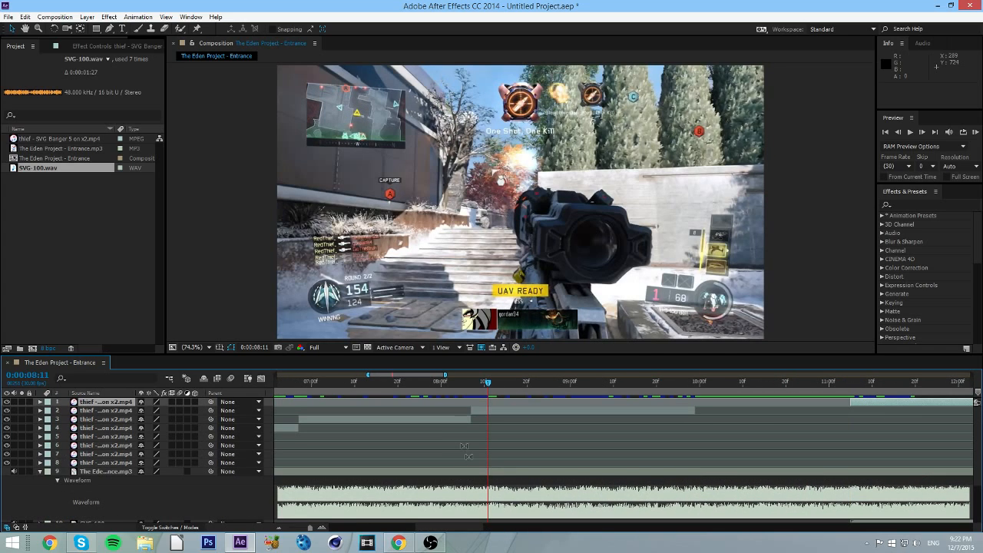
drag(486, 406, 489, 410)
- Move the layer 3 gameplay segment to start with the fifth gunshot at 0:00:06:25
scroll(474, 434, down, 1)
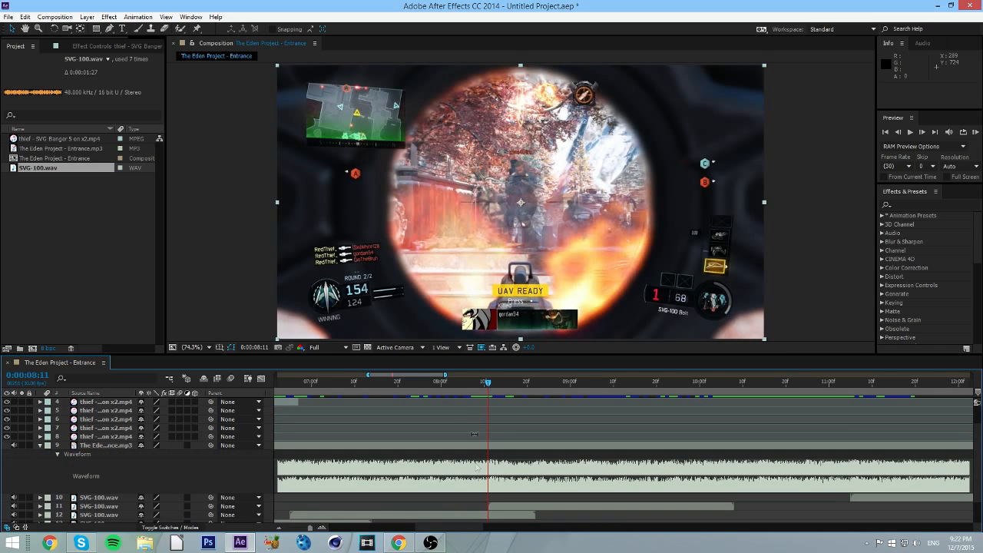
drag(471, 530, 453, 529)
drag(444, 381, 435, 382)
scroll(453, 415, up, 1)
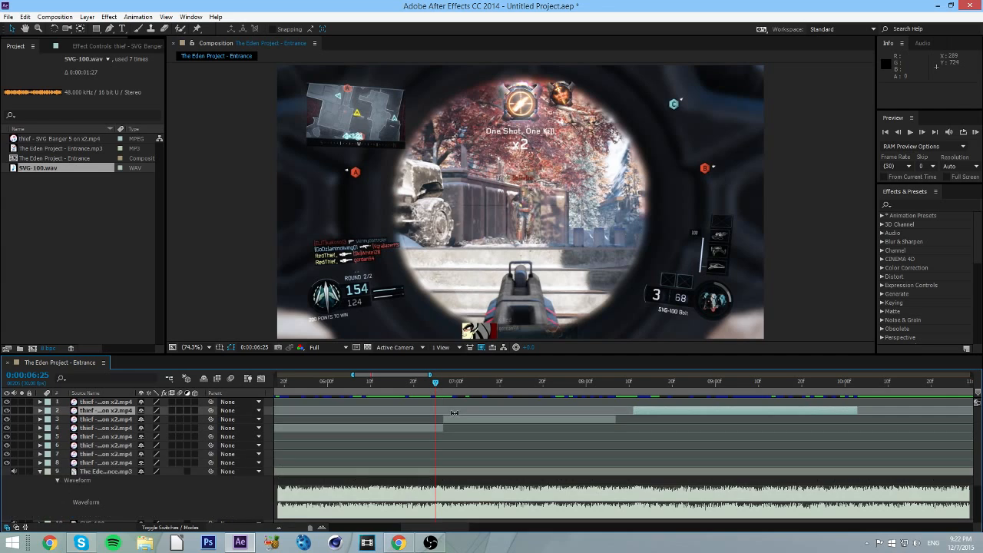
click(462, 422)
- Move the layer 4 gameplay segment to start with the fourth gunshot at 0:00:05:17
drag(435, 529, 416, 529)
scroll(441, 476, down, 2)
click(453, 381)
scroll(476, 414, up, 2)
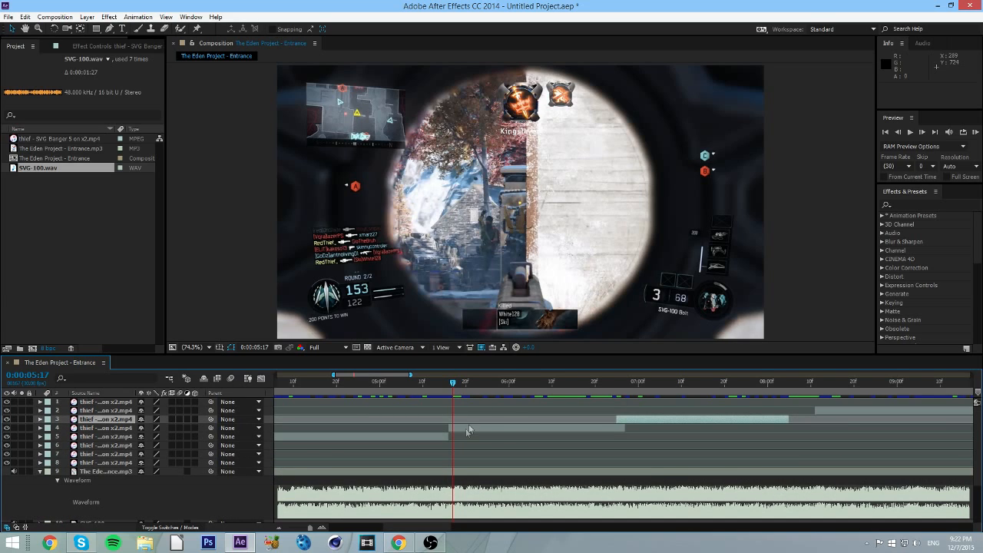
drag(464, 432, 459, 432)
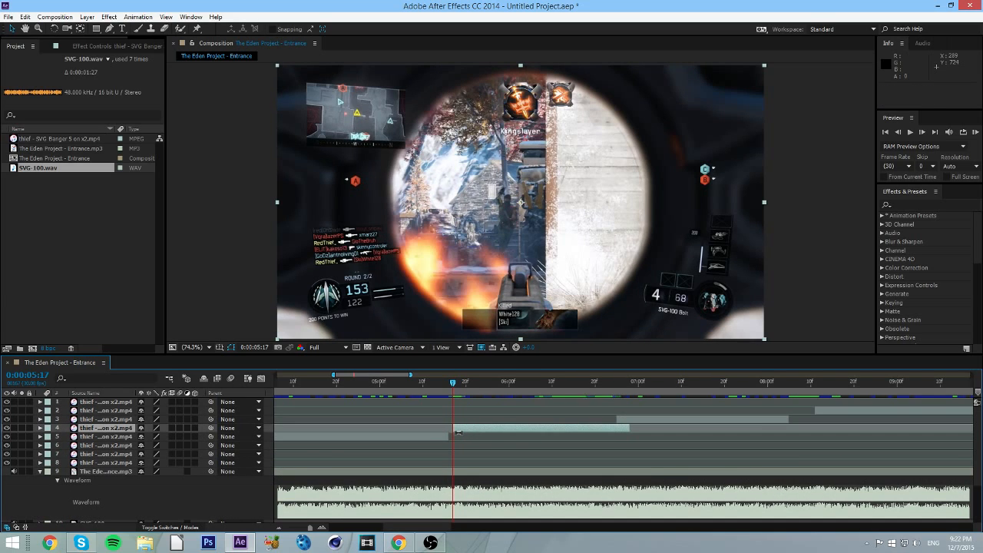
- Move the layer 5 gameplay segment to start with the third gunshot at 0:00:04:05
scroll(450, 460, down, 1)
click(417, 519)
scroll(415, 530, left, 5)
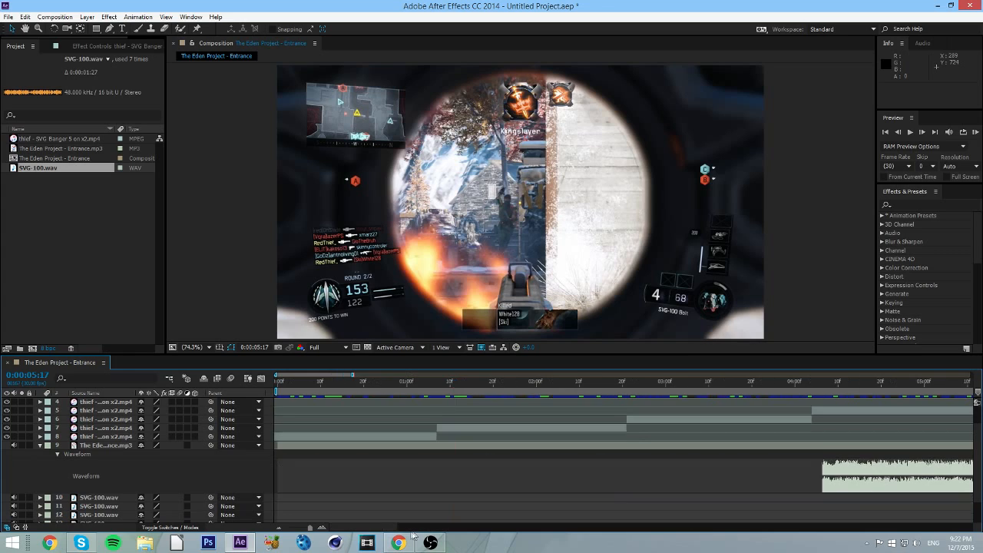
scroll(394, 530, right, 5)
scroll(466, 475, down, 1)
click(429, 386)
scroll(442, 410, up, 1)
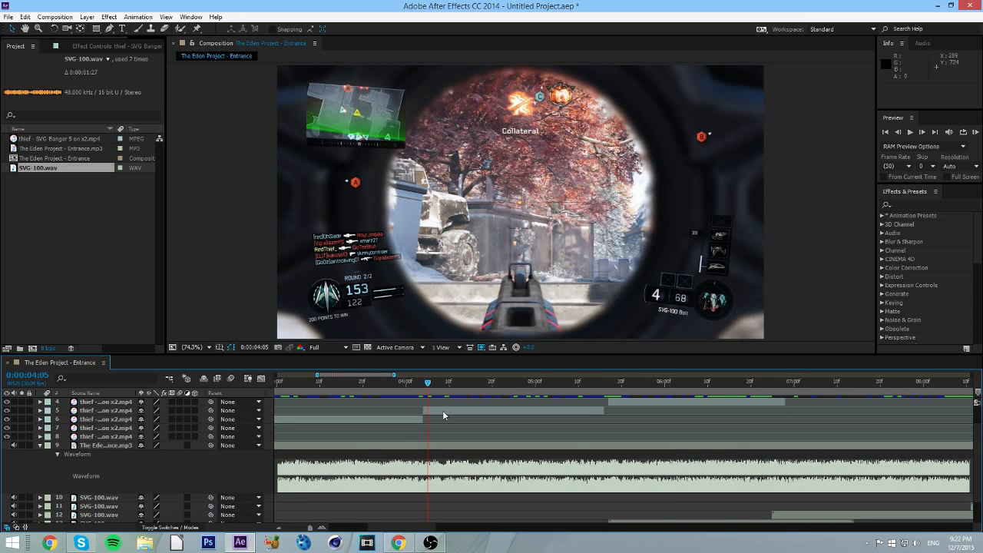
click(443, 410)
- Move the layer 6 gameplay segment to start with the second gunshot at 0:00:02:23 and reveal its Position property
scroll(398, 523, down, 1)
scroll(398, 528, left, 3)
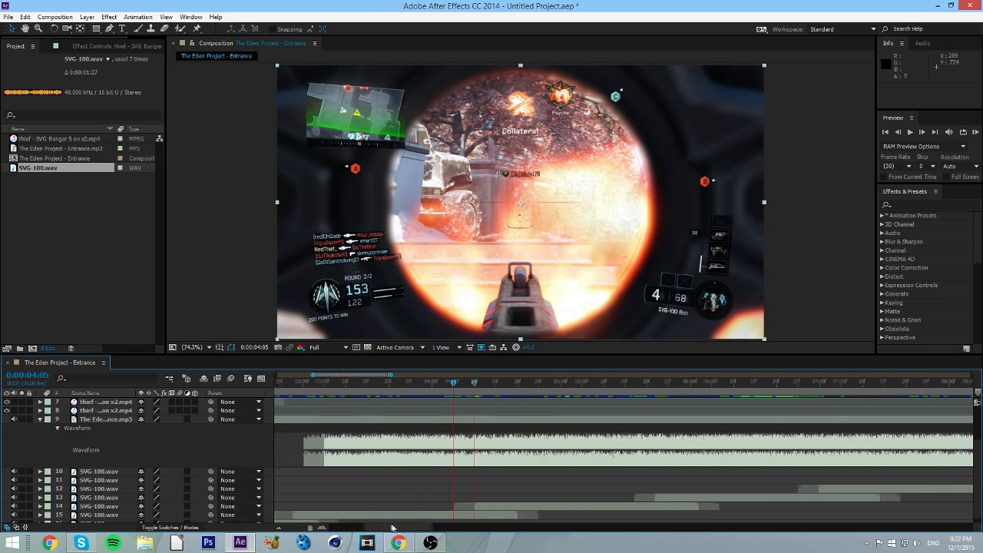
click(378, 383)
drag(377, 382, 386, 383)
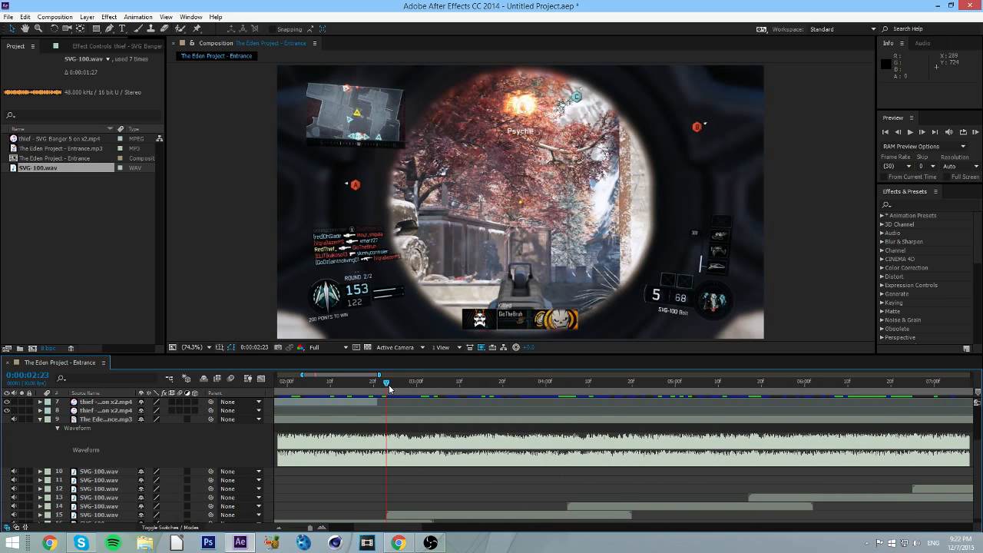
scroll(424, 429, up, 1)
click(412, 415)
click(402, 419)
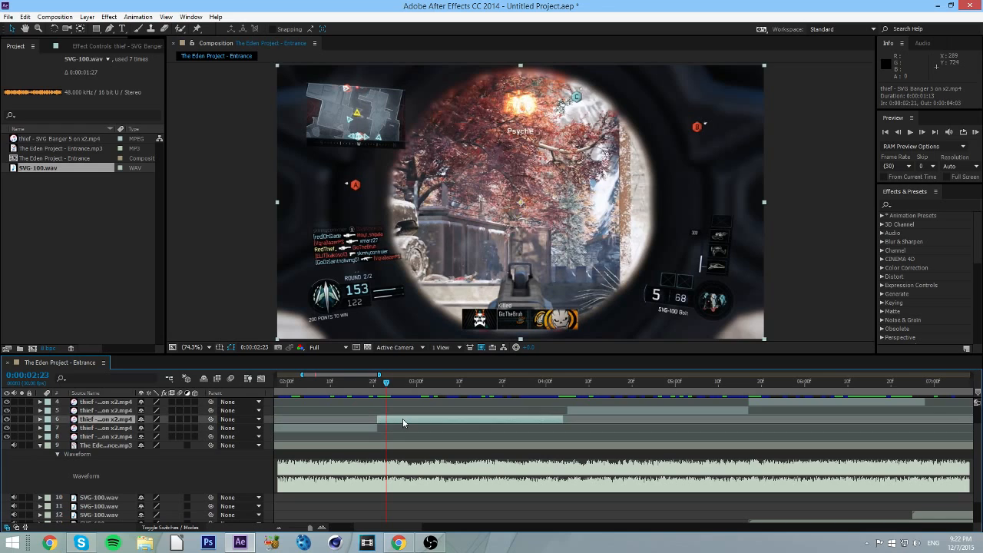
key([)
key(p)
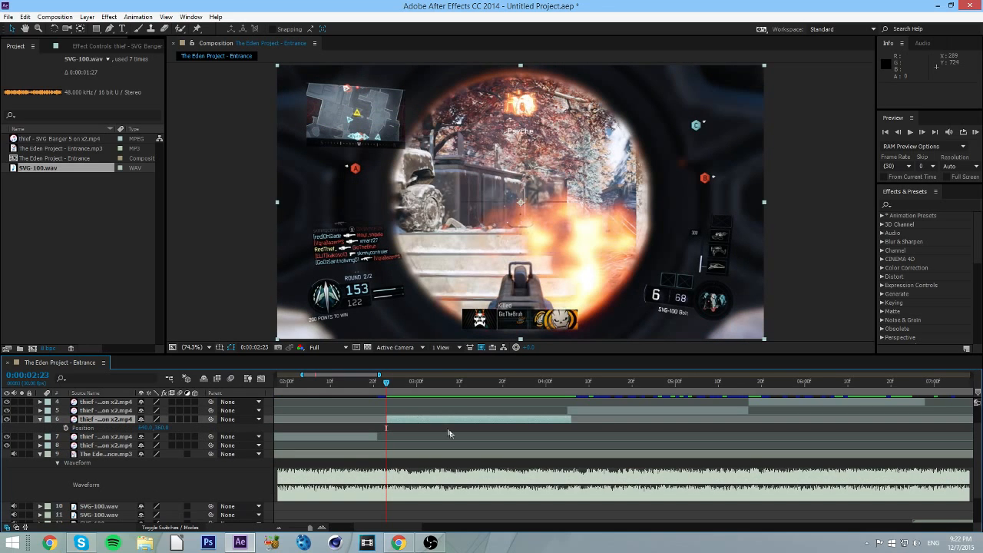
- Apply Twixtor Pro to the layer 7 gameplay segment starting at 0:00:01:07 and extend the segment's end to 0:00:02:24
key(p)
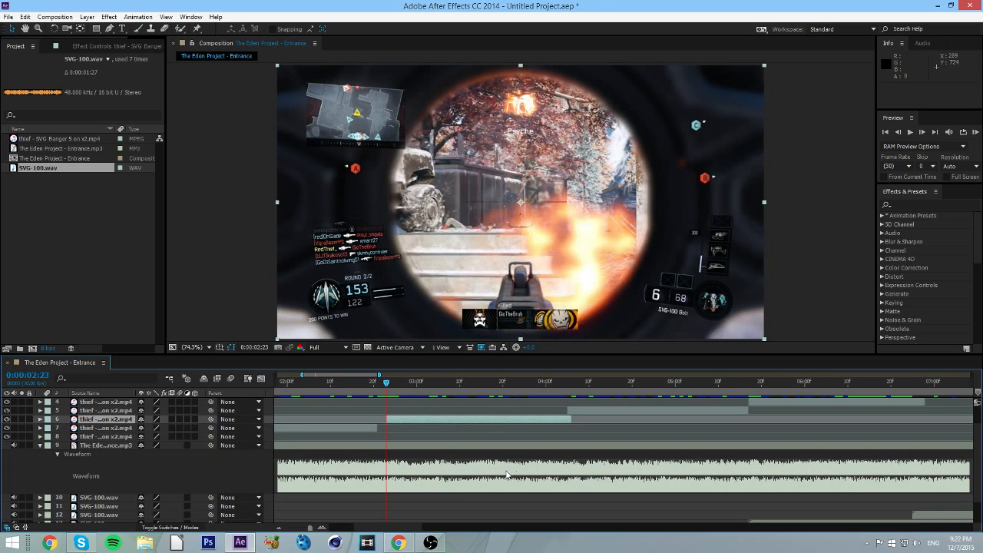
click(401, 526)
scroll(396, 529, left, 5)
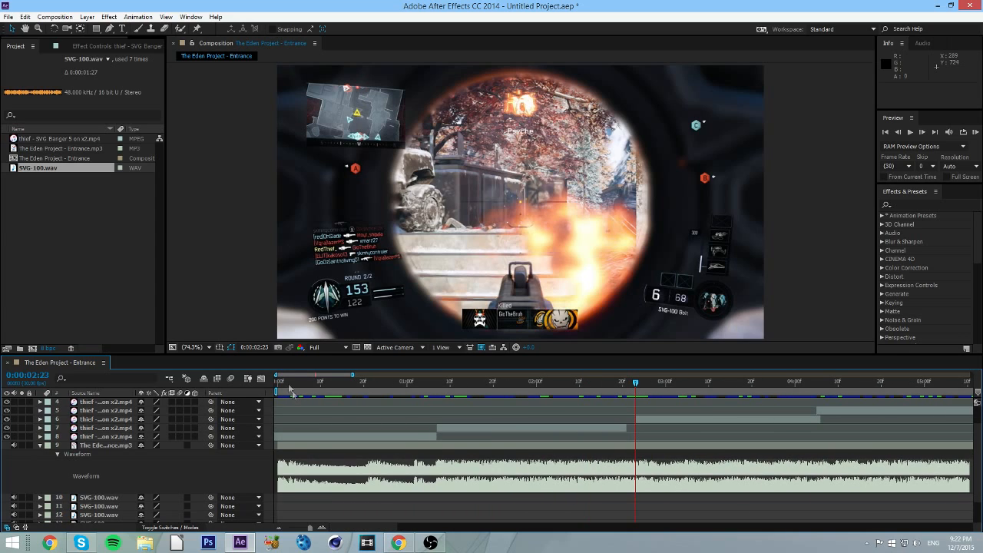
click(437, 382)
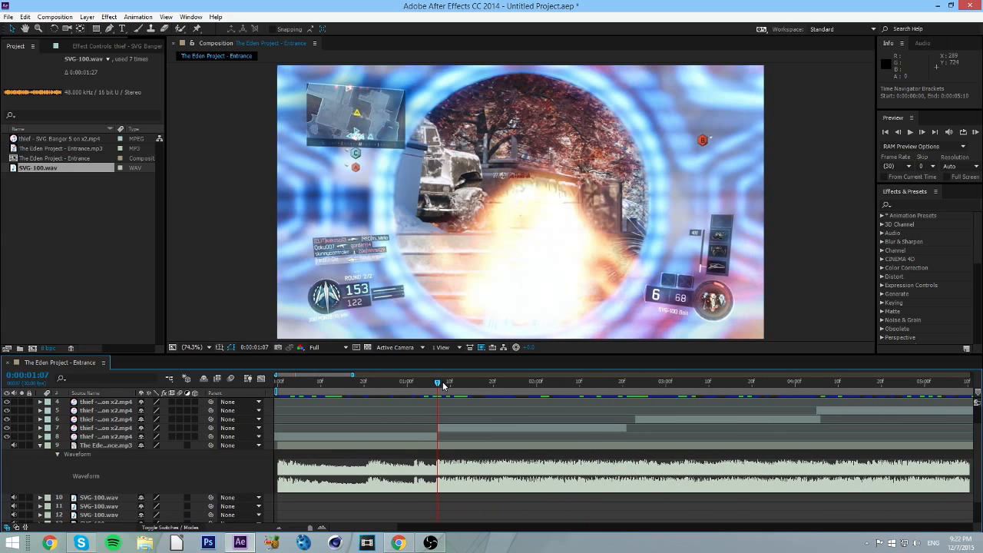
click(452, 427)
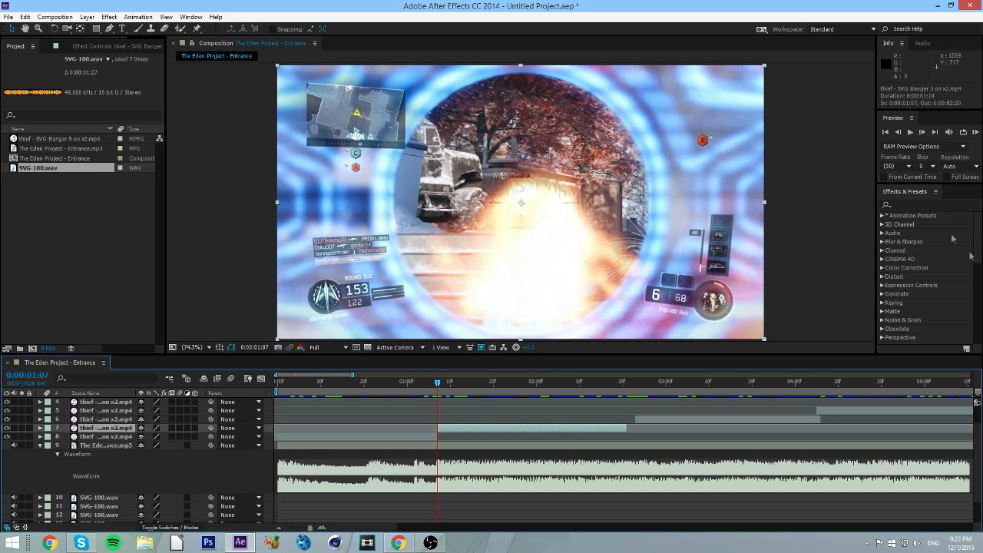
click(916, 203)
text(twixt)
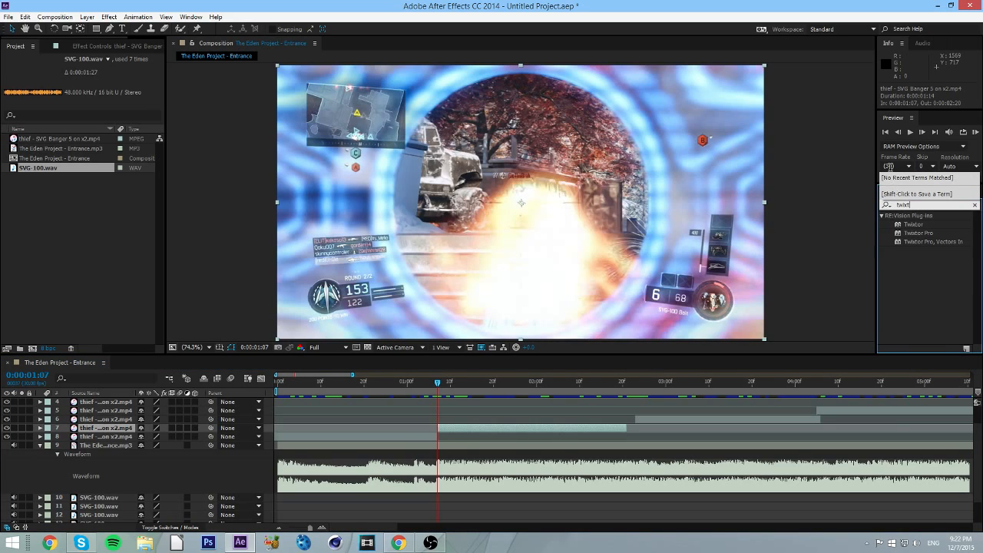
double_click(925, 235)
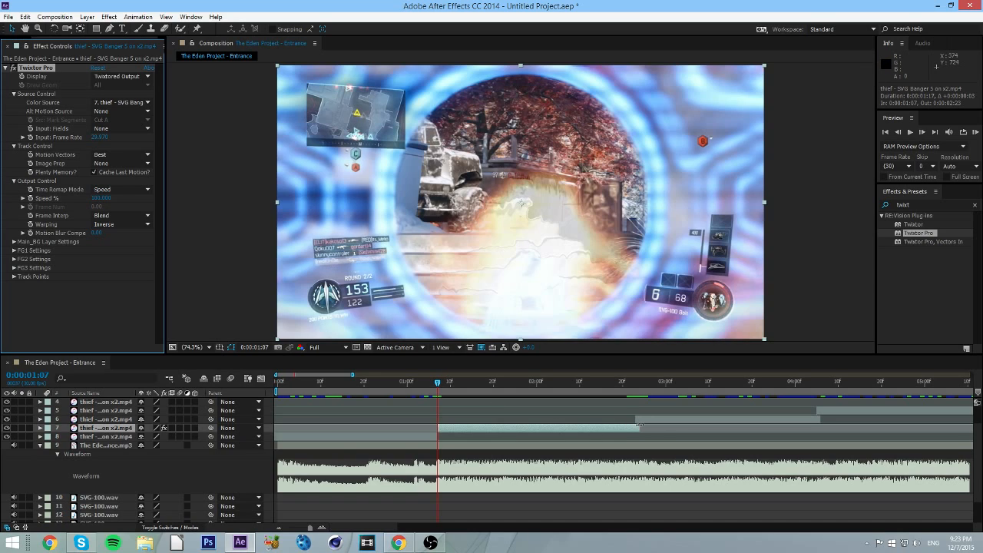
drag(628, 427, 645, 428)
- Set Twixtor Pro's Frame Interp to Nearest and Warping to Inverse w/ Smart Blend
click(110, 214)
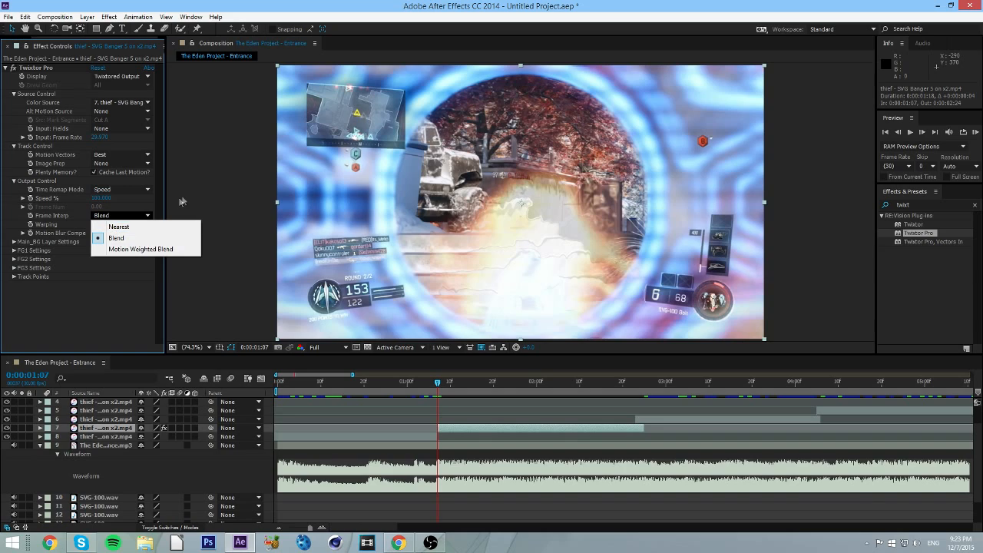
click(123, 227)
click(134, 227)
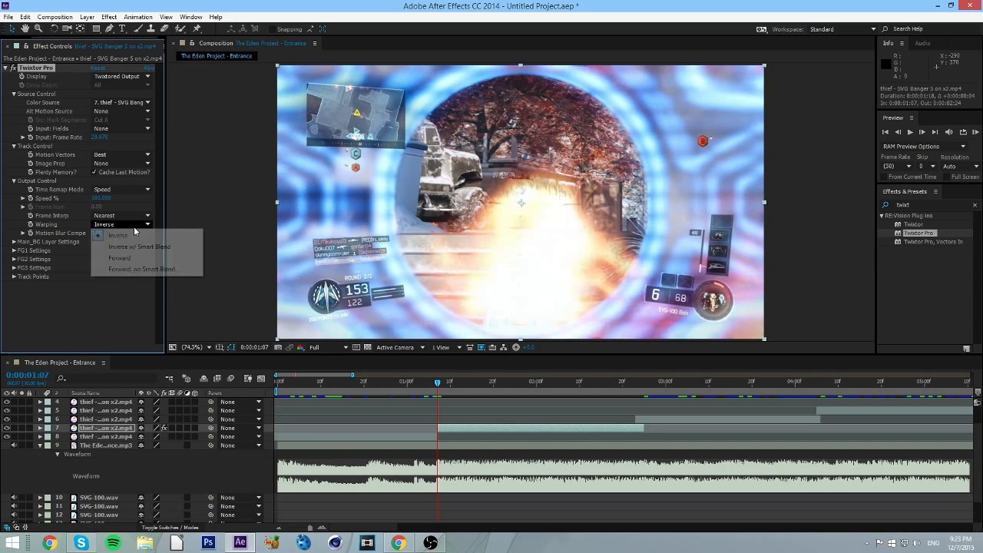
click(132, 248)
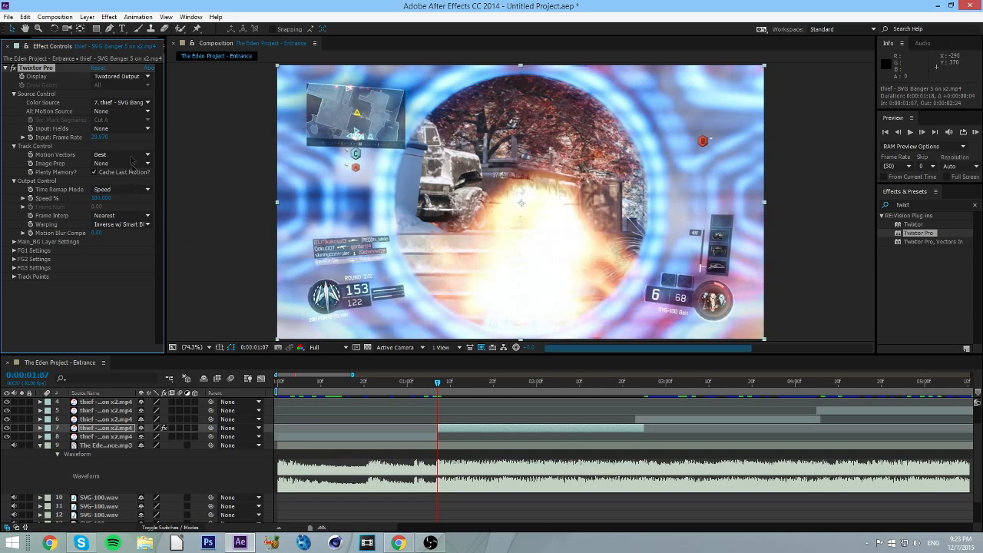
- Set Twixtor Pro's Image Prep to Contrast/Edge Enhance and Motion Vectors to No Motion Vectors
click(114, 162)
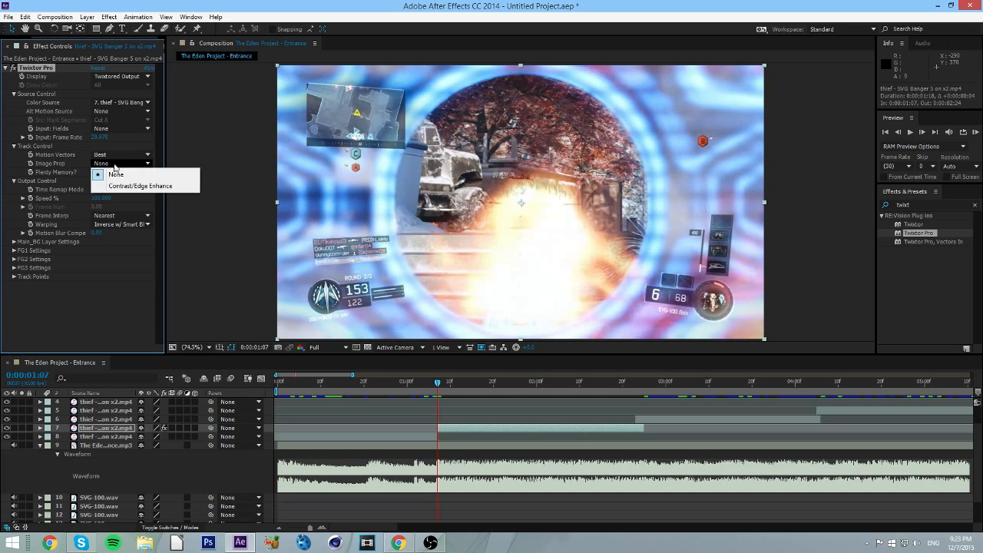
click(153, 187)
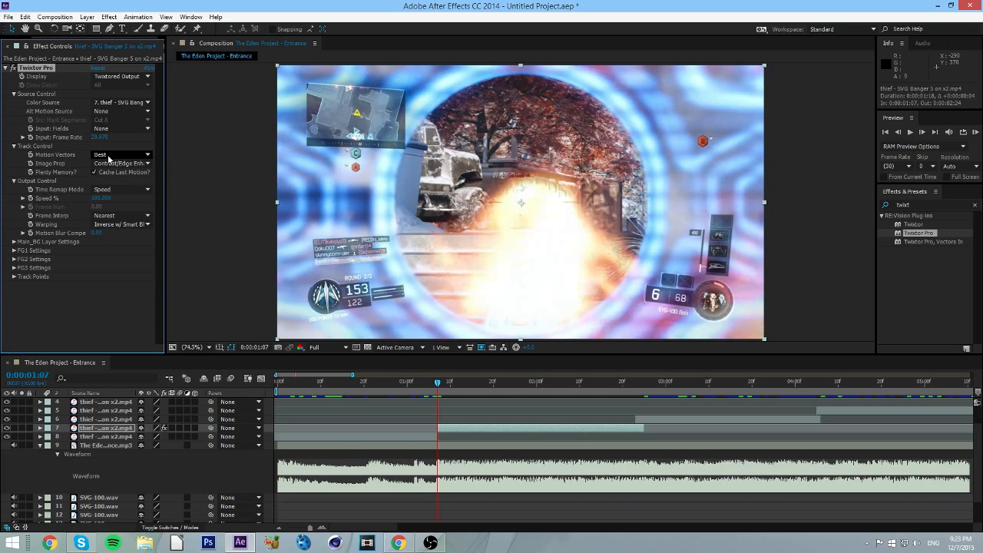
click(108, 157)
click(114, 168)
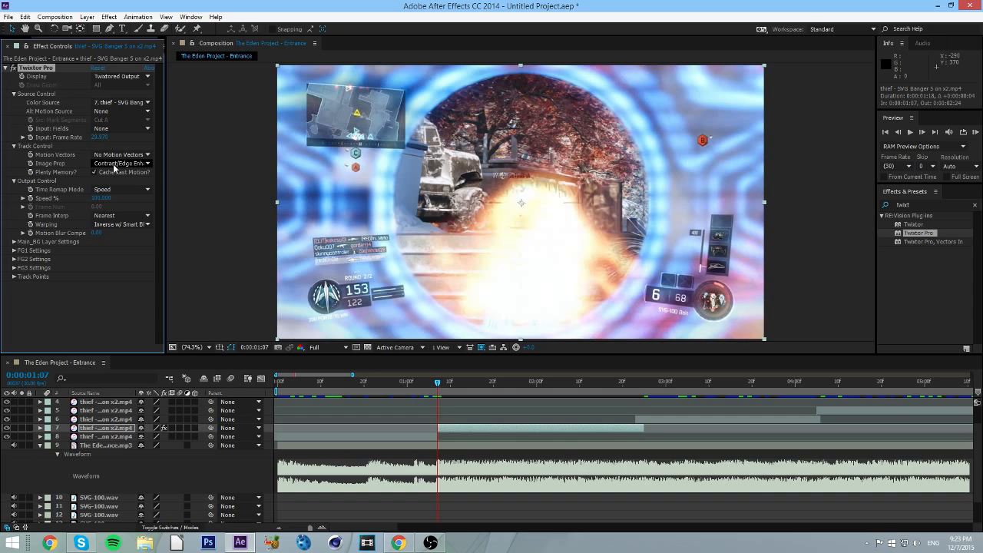
scroll(20, 44, up, 1)
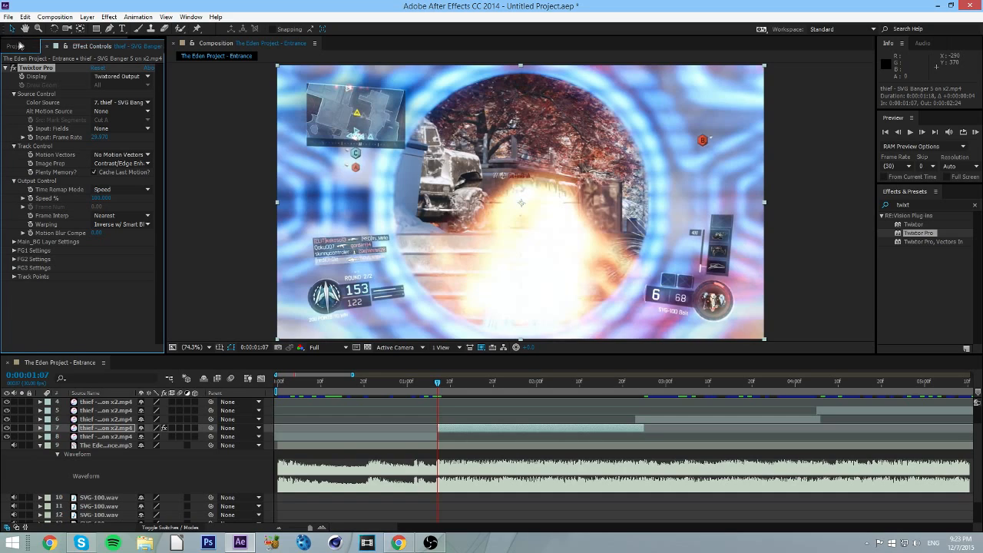
- Check the gameplay clip's frame rate in the project and set Twixtor Pro's Input: Frame Rate to 59.940
click(18, 45)
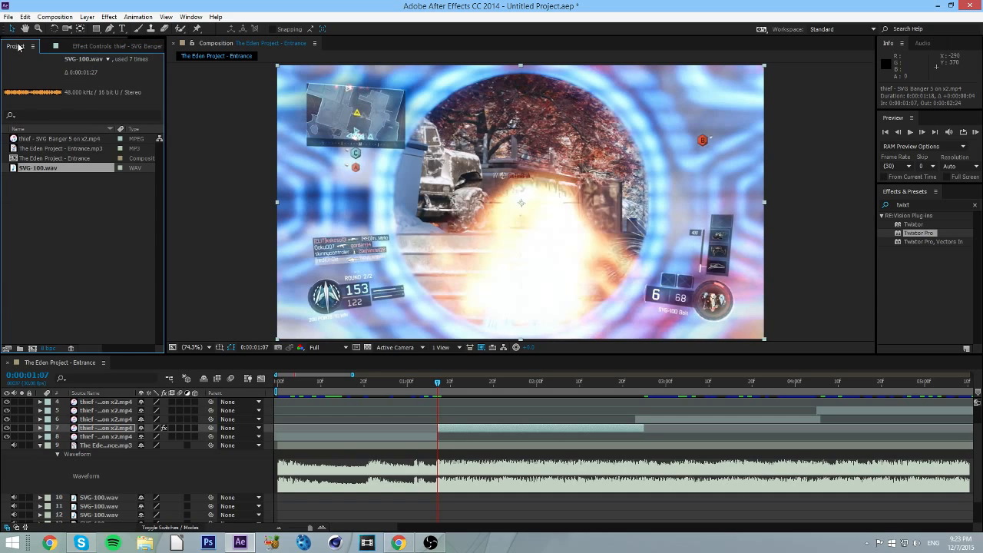
click(52, 139)
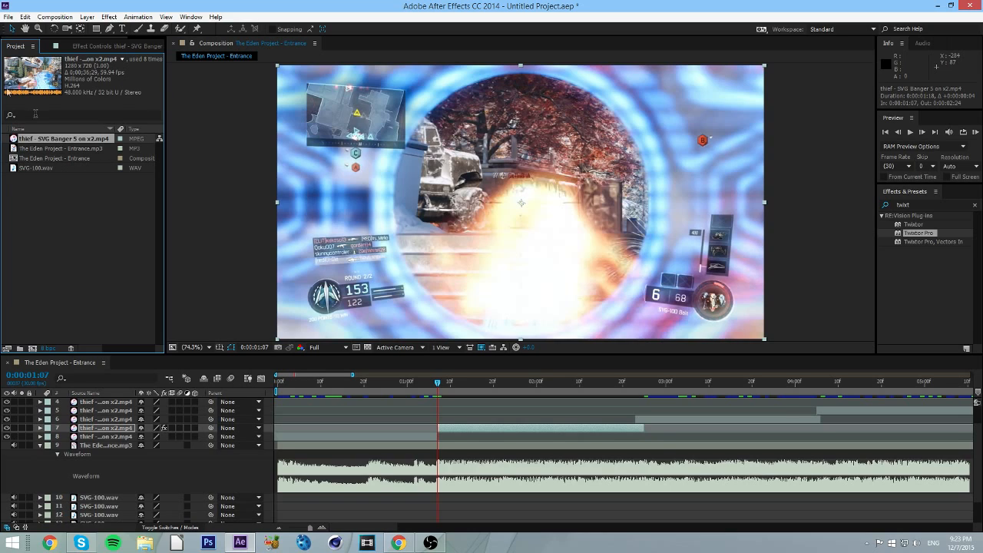
click(103, 45)
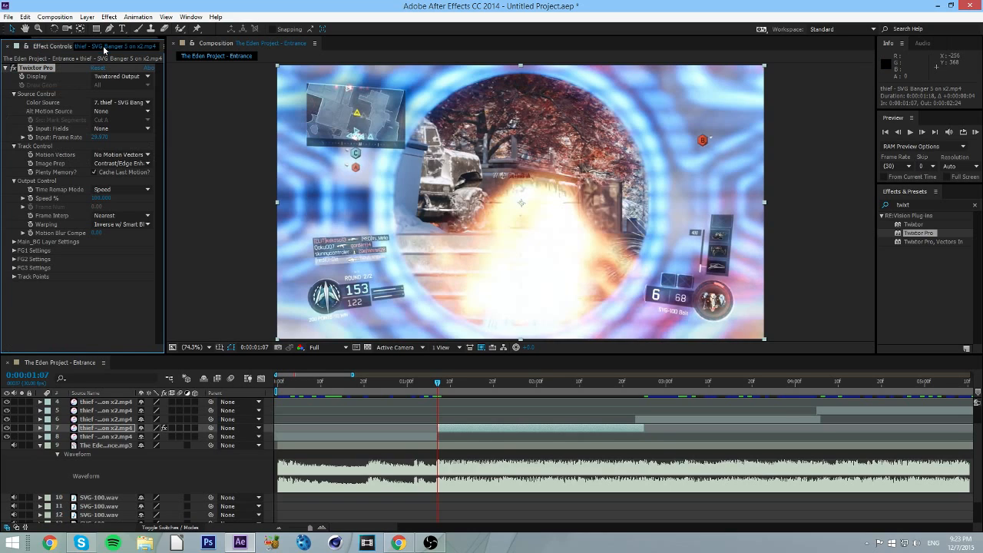
click(99, 137)
text(59.)
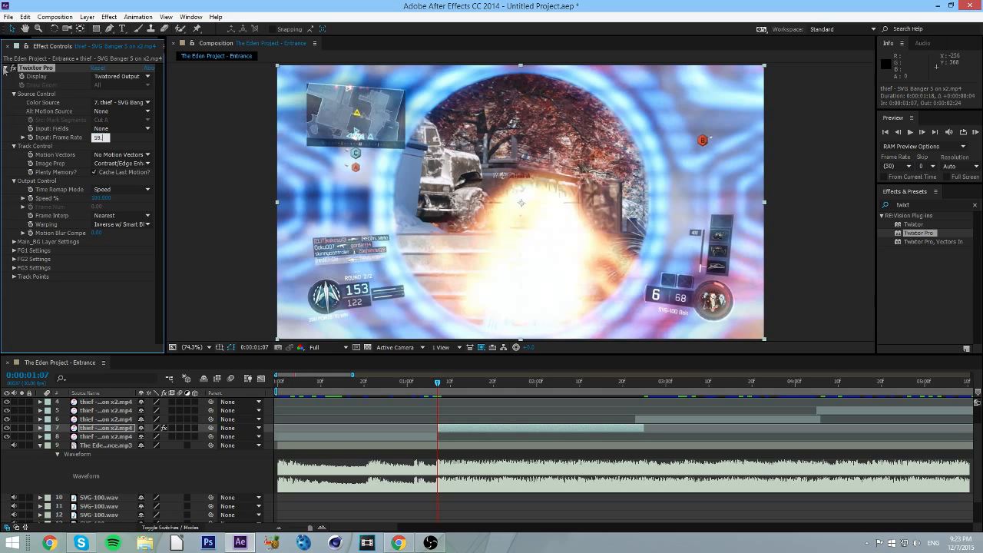
text(940)
key(Return)
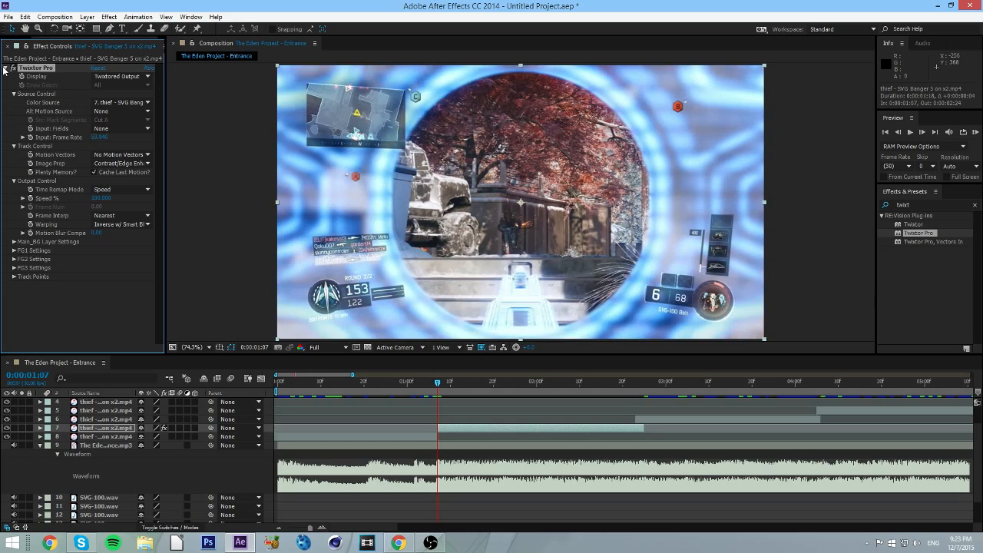
- Increase Twixtor Pro's Main_BG Sensitivity, enable Speed % keyframing at 0:00:01:07 and reveal the keyframe under layer 7
click(14, 242)
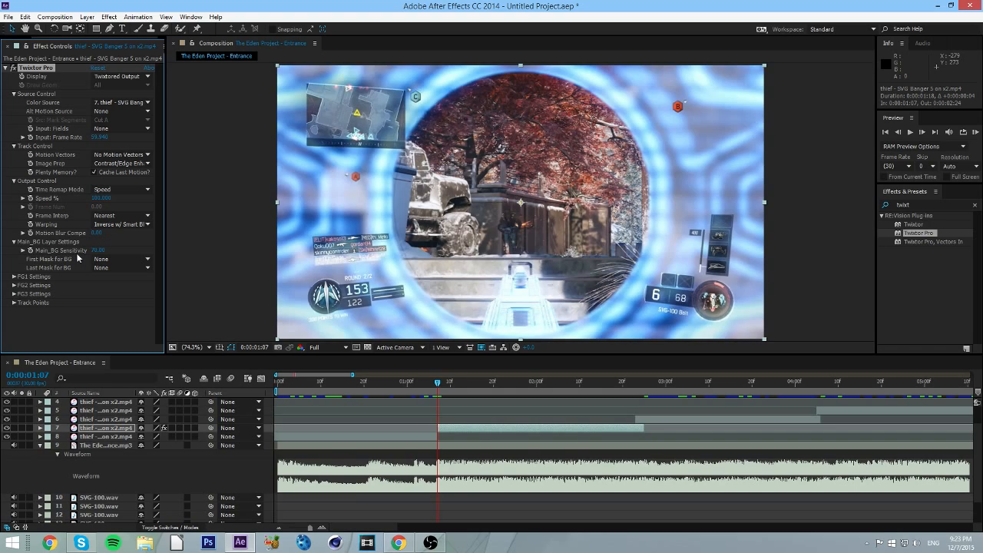
drag(98, 250, 188, 260)
click(14, 242)
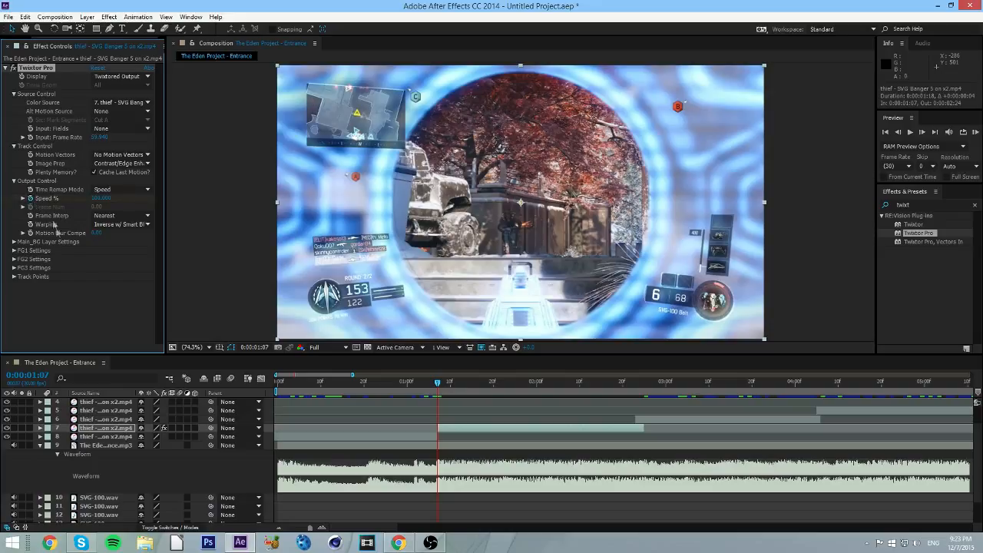
key(u)
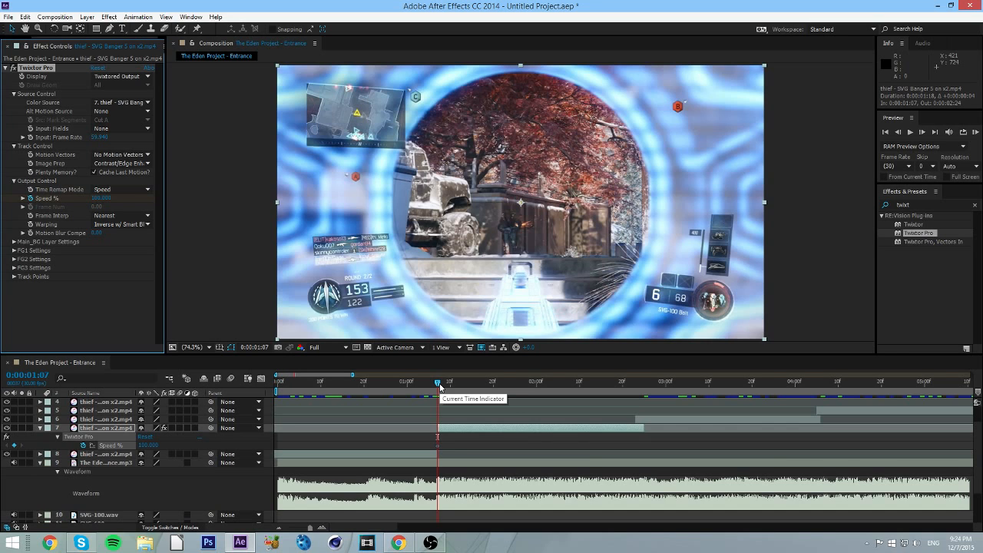
key(space)
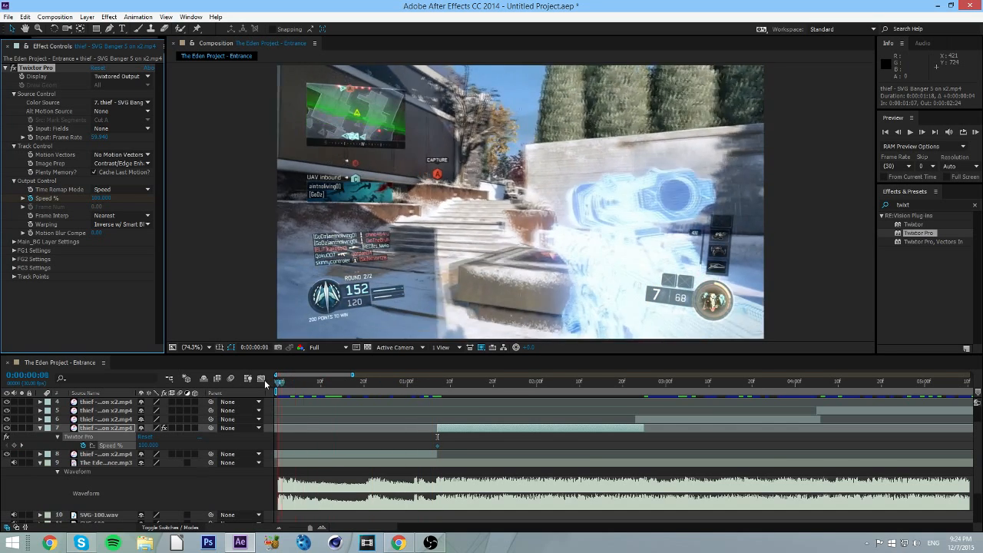
key(Home)
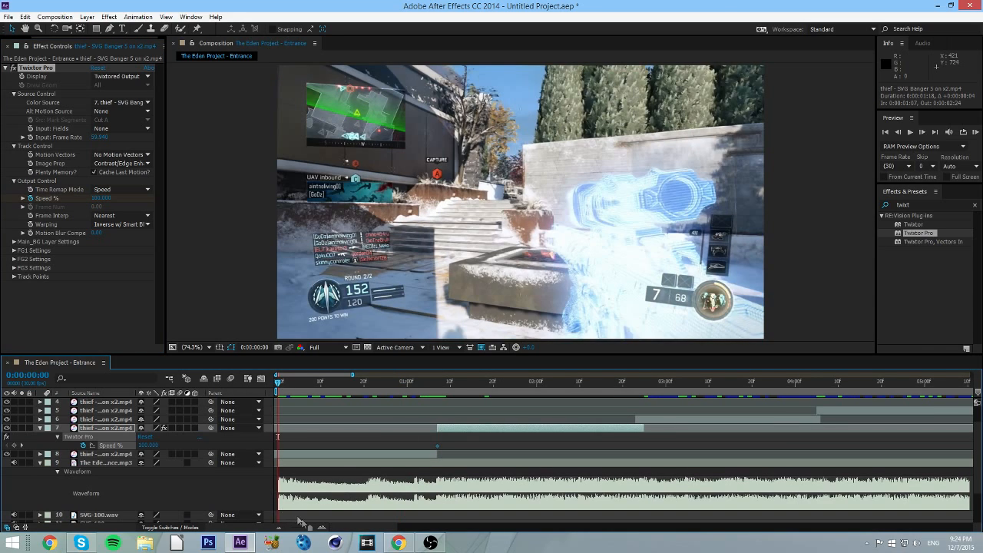
drag(310, 529, 286, 529)
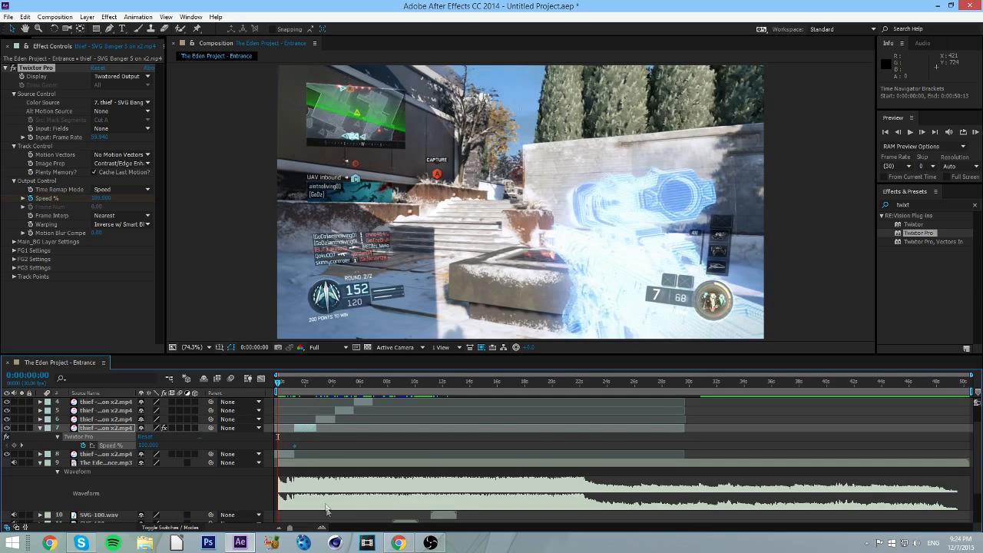
click(325, 529)
click(324, 529)
click(324, 529)
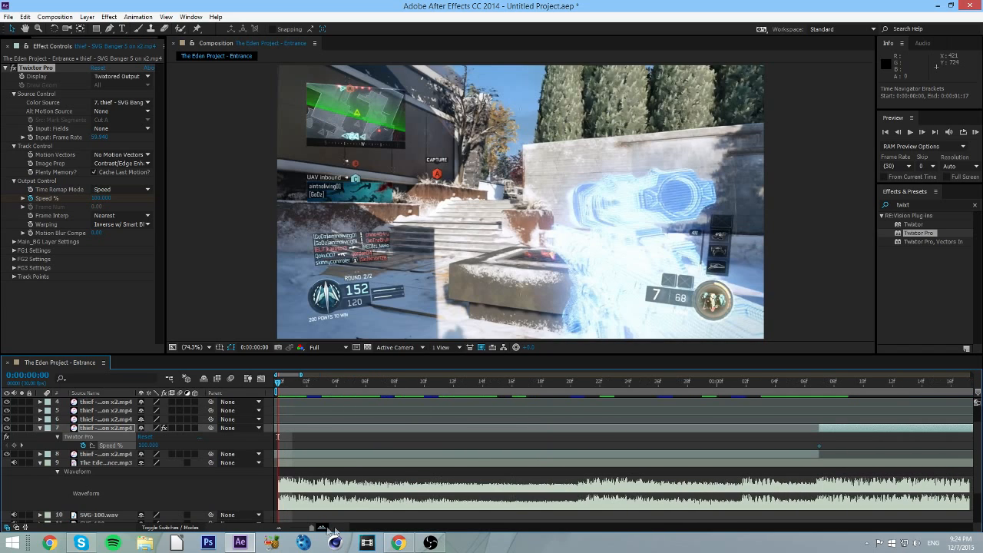
click(278, 528)
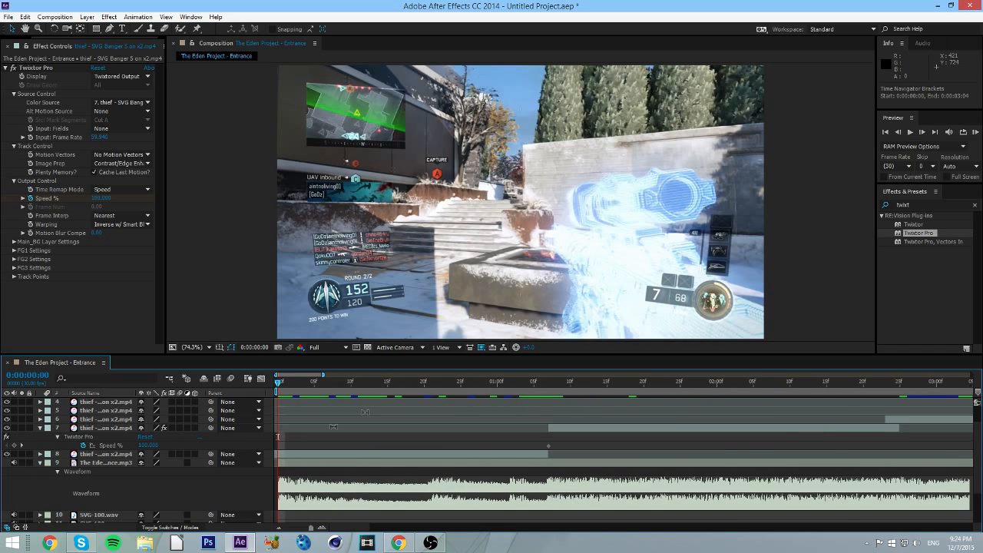
- Add a Speed % keyframe of 200 at 0:00:01:08, one frame after the layer 7 segment starts
click(554, 384)
click(278, 527)
click(921, 132)
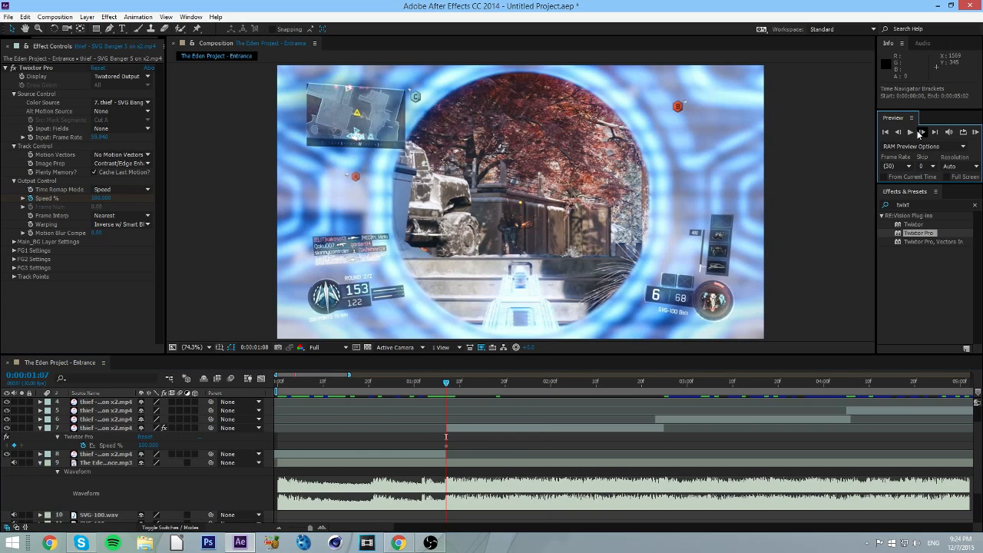
click(103, 198)
text(200)
key(Return)
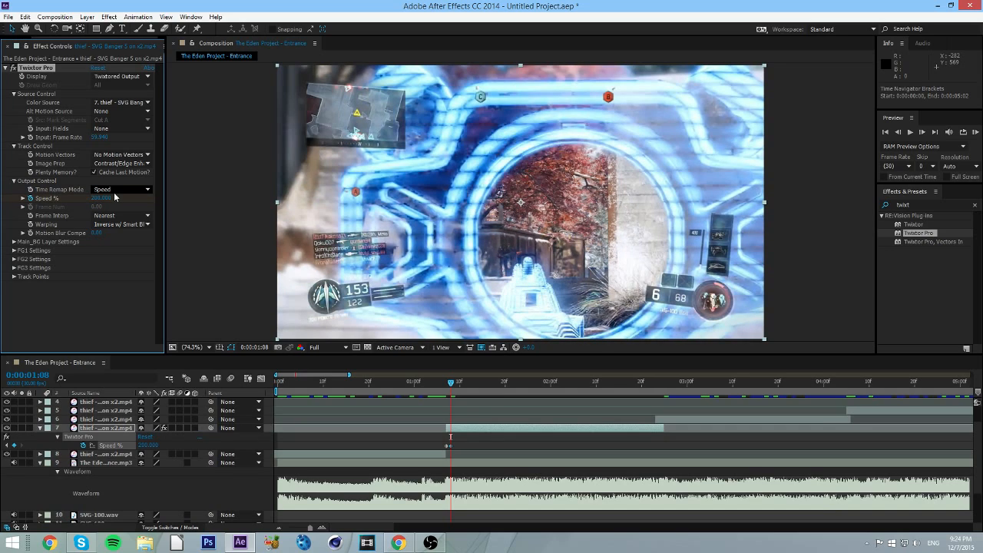
- Preview the audio and add a Speed % keyframe of 50 at 0:00:02:00
key(KP_Decimal)
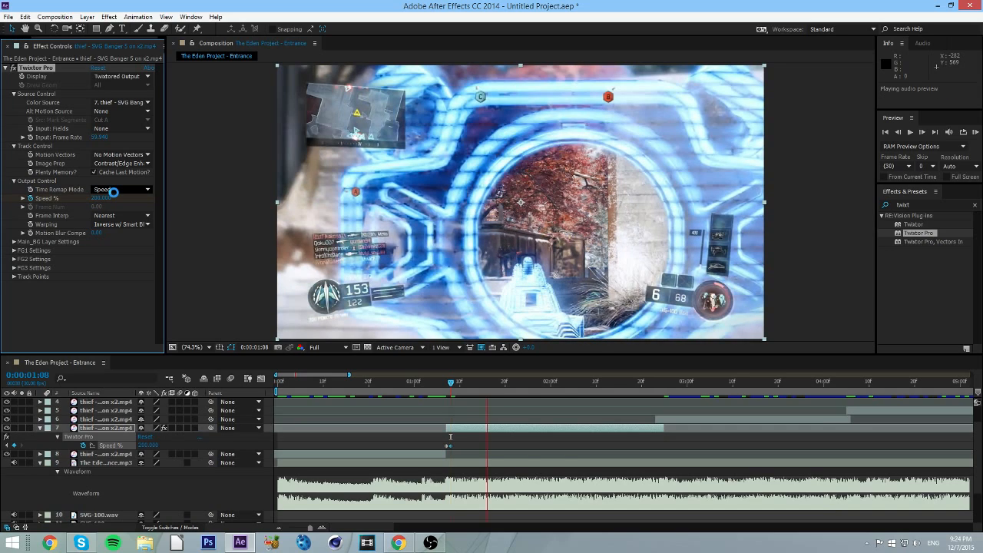
click(538, 382)
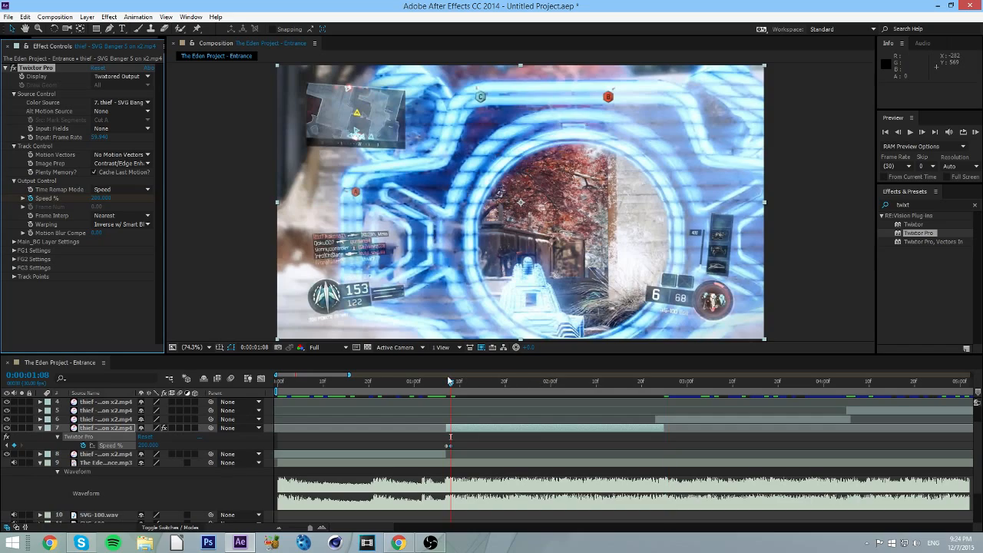
drag(455, 386, 555, 390)
click(100, 198)
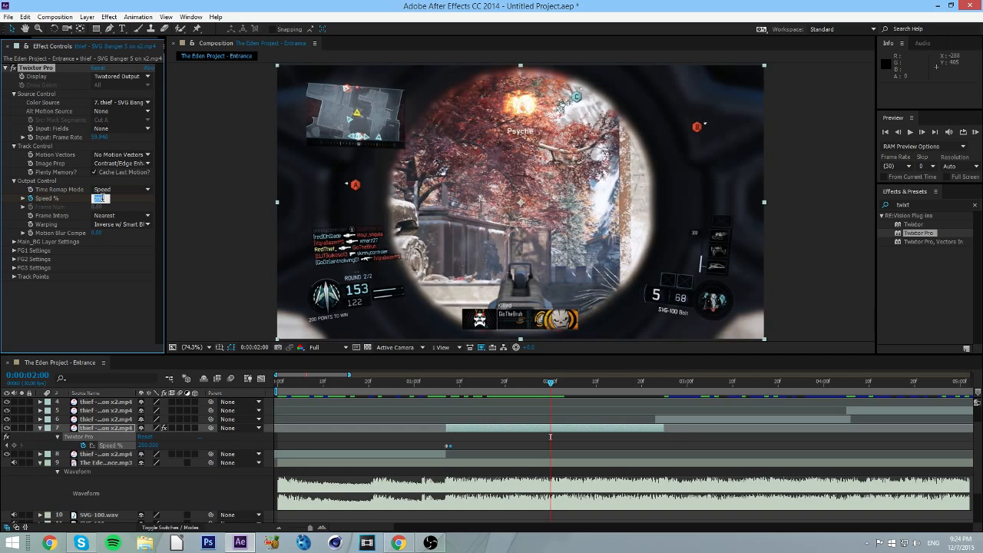
key(Return)
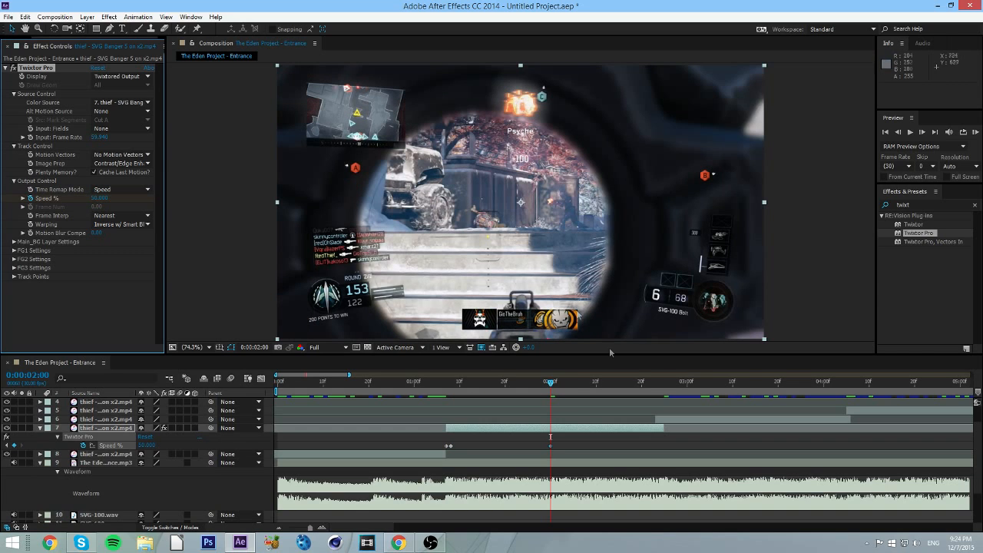
- Add a Speed % keyframe of 200 at 0:00:02:23, where the layer 6 segment begins
drag(567, 383, 655, 383)
click(96, 198)
text(200)
key(Return)
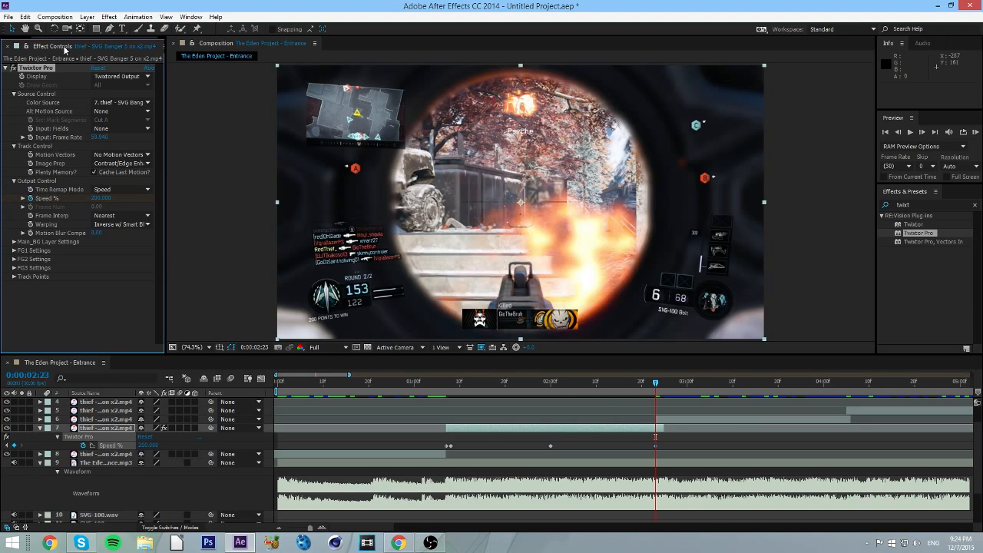
- Ease all of layer 7's Speed % keyframes and display their curve in the Graph Editor
drag(710, 439, 387, 448)
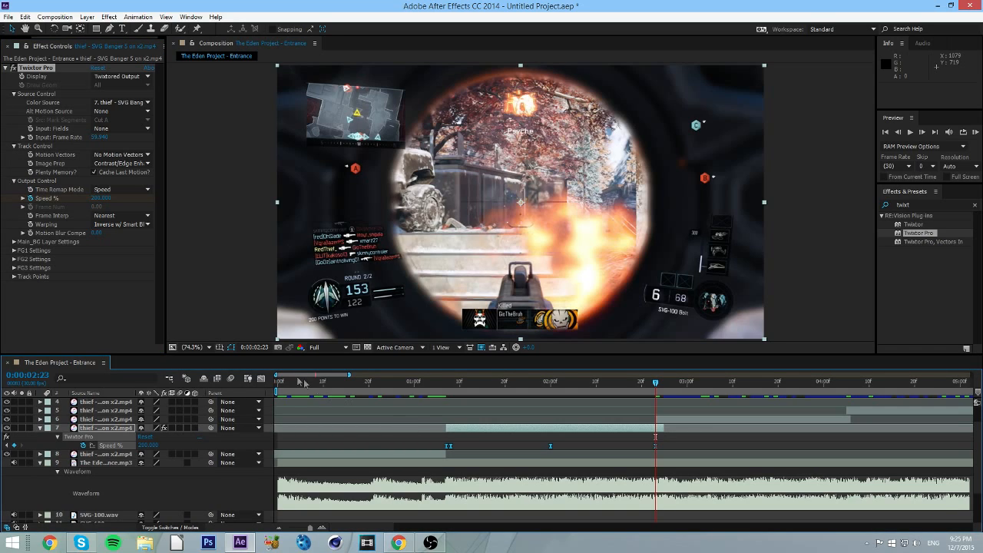
click(261, 378)
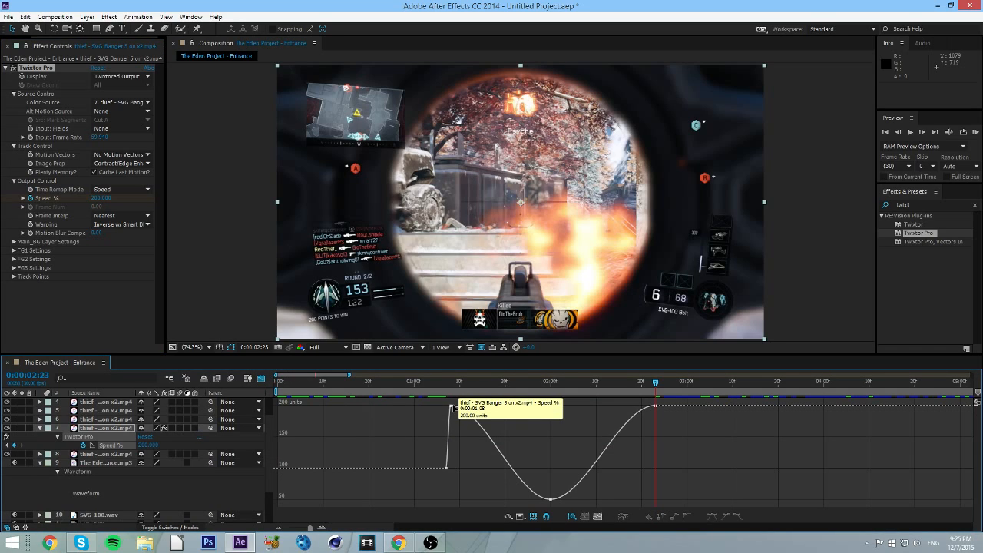
- Pull the inner Bezier handles of layer 7's two 200 keyframes downward to steepen both sides of the Speed % curve
click(260, 379)
click(260, 380)
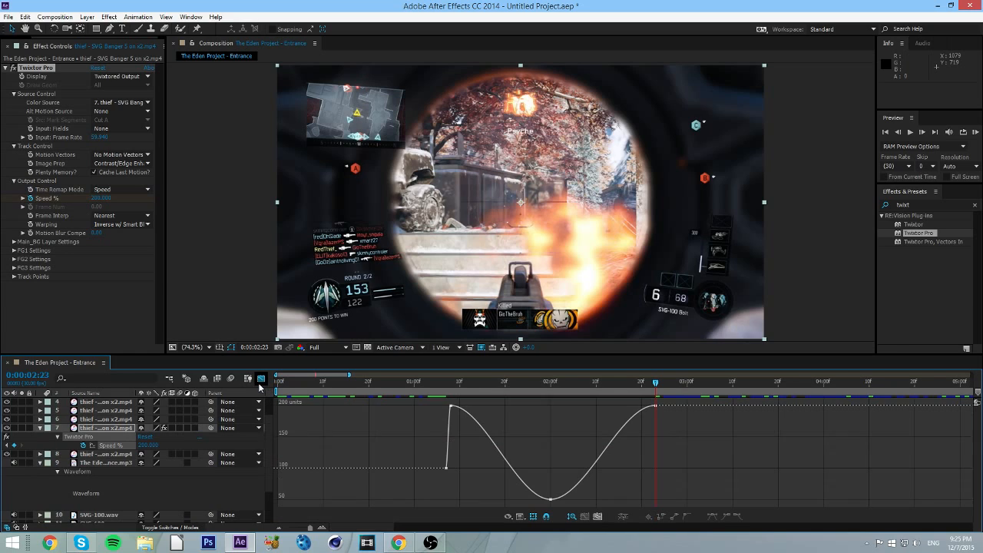
mouse_move(451, 406)
key(ctrl+a)
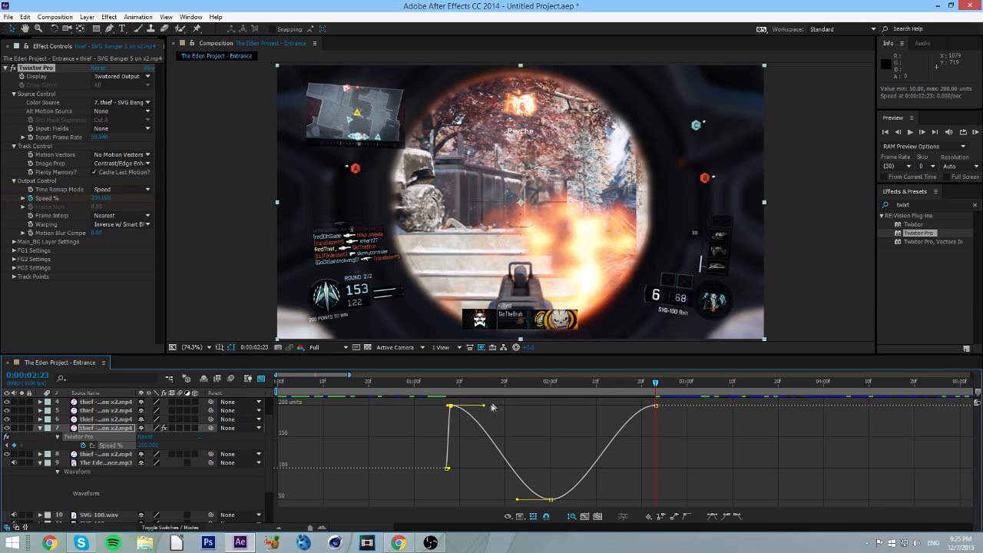
drag(484, 408, 445, 484)
click(654, 404)
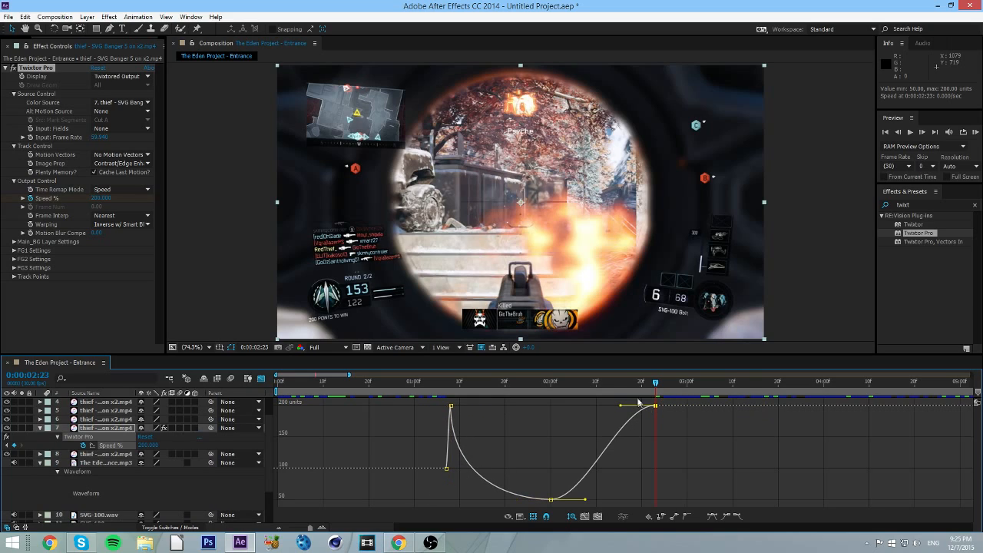
drag(617, 407, 656, 492)
drag(433, 382, 579, 395)
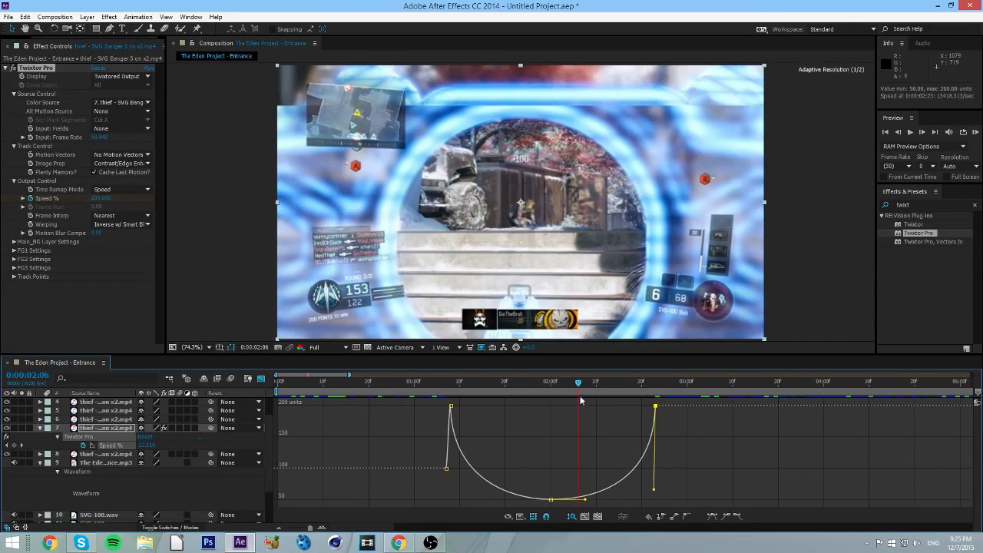
- Stretch the 50 keyframe's handles outward and lower the outer keyframes' handles to form a wide, flat valley in layer 7's speed curve
drag(586, 500, 634, 497)
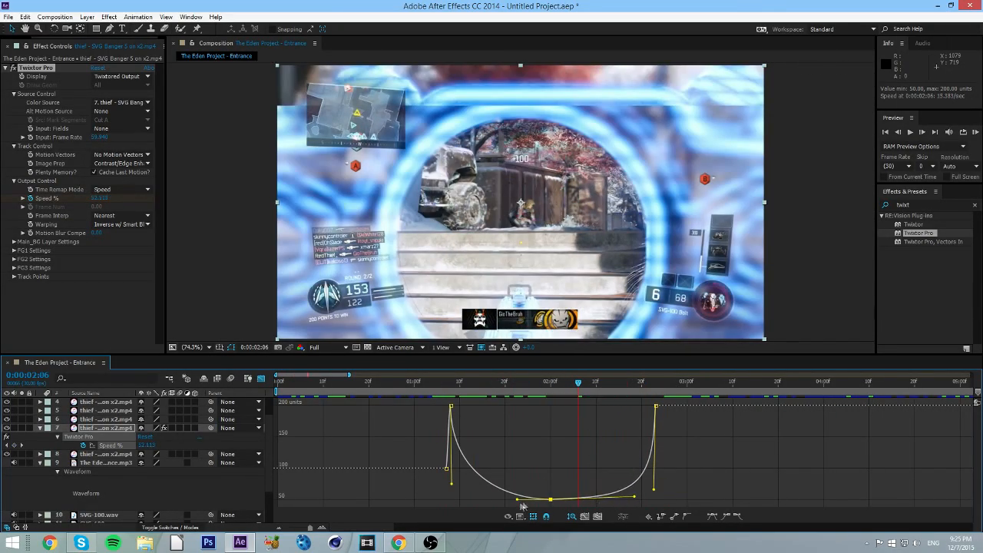
drag(517, 502, 463, 494)
mouse_move(580, 386)
mouse_down()
mouse_move(686, 385)
mouse_move(431, 382)
mouse_move(665, 386)
mouse_move(579, 389)
mouse_up()
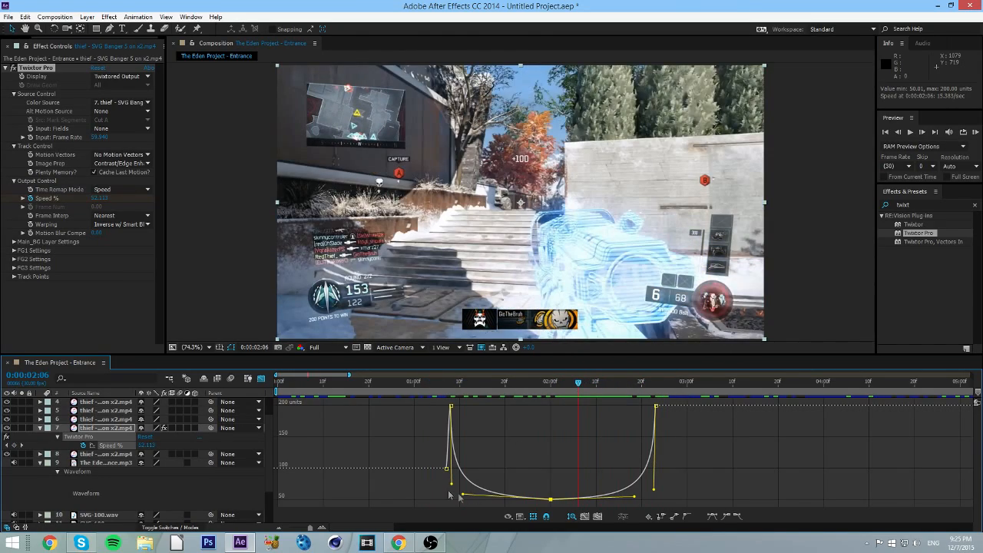
drag(453, 486, 454, 489)
click(651, 485)
drag(655, 492, 658, 501)
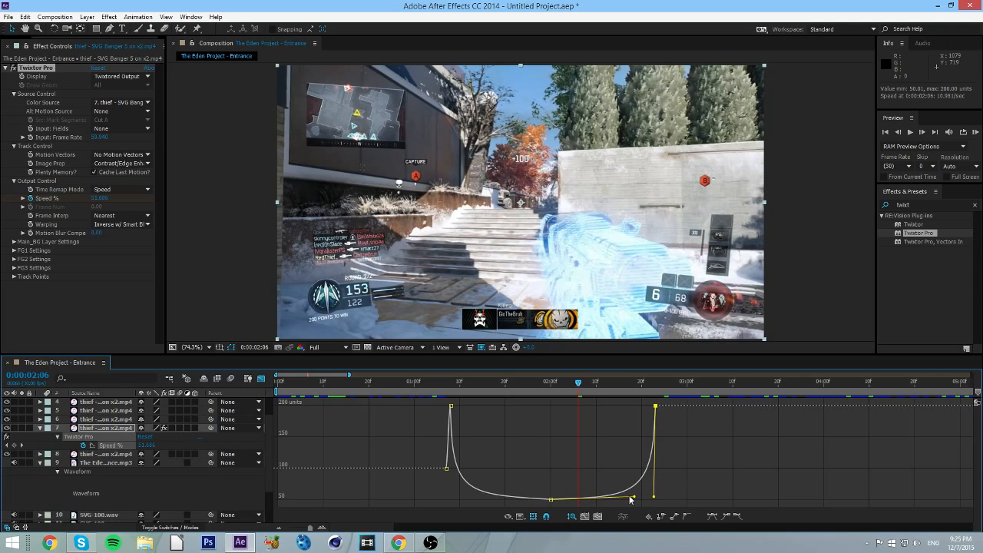
double_click(637, 501)
drag(635, 499, 653, 500)
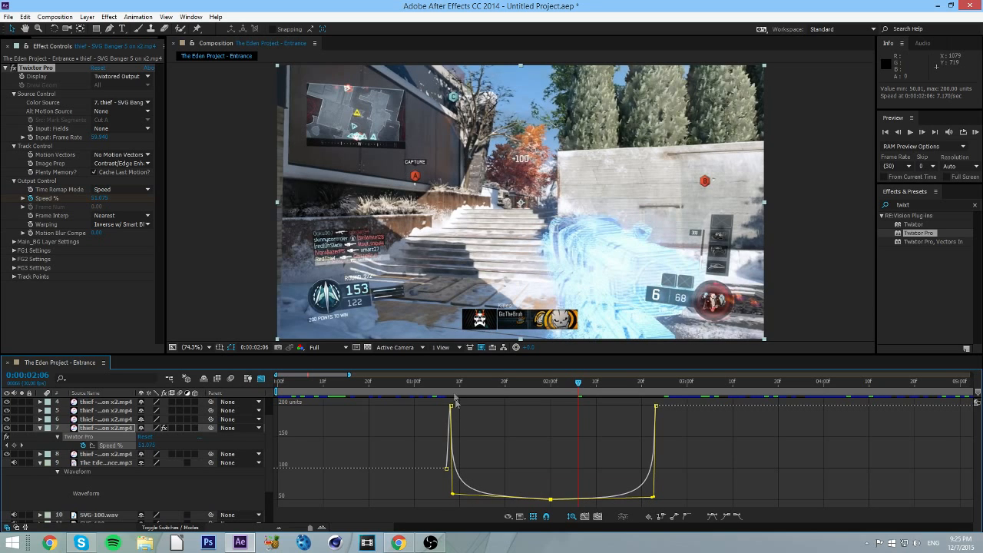
- Close the Graph Editor, collapse layer 7's keyframes and preview its speed ramp with the music
click(633, 382)
key(space)
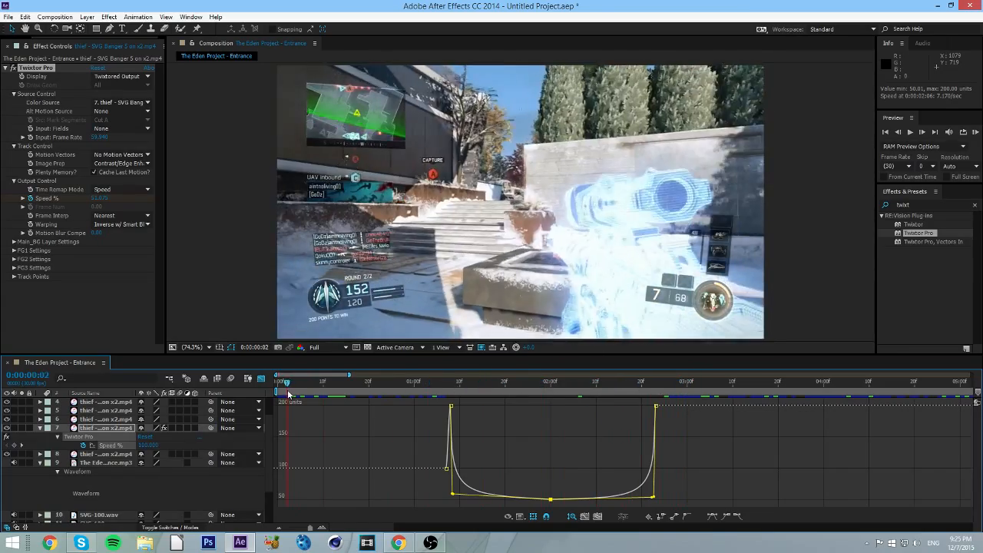
click(261, 378)
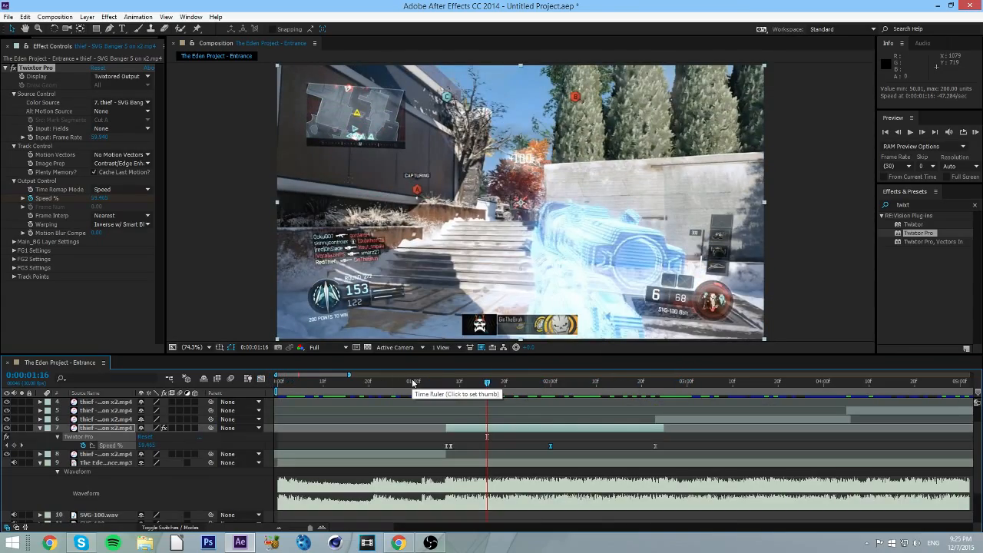
key(u)
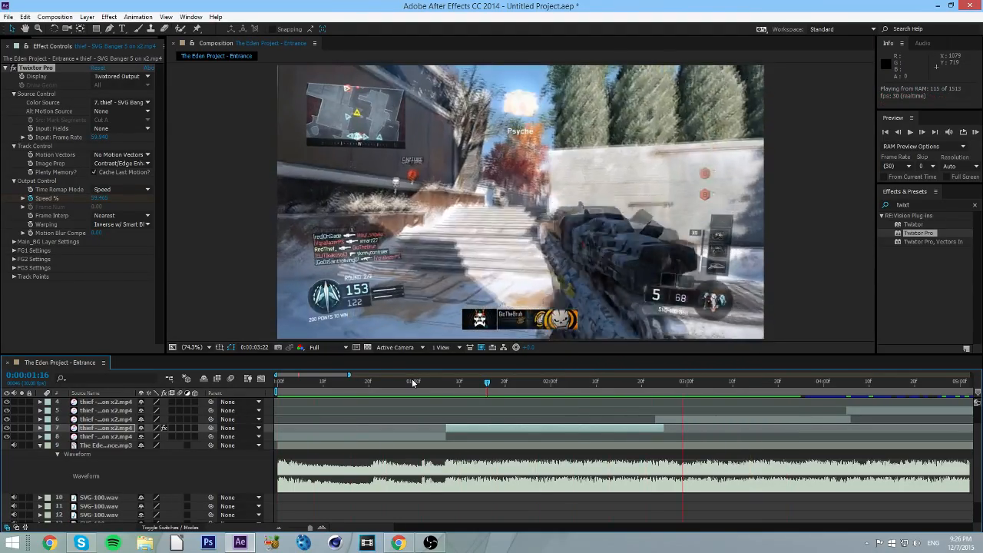
key(space)
- Copy layer 7's four Speed % keyframes and paste them onto layer 6 at 0:00:02:23, where its segment starts
key(u)
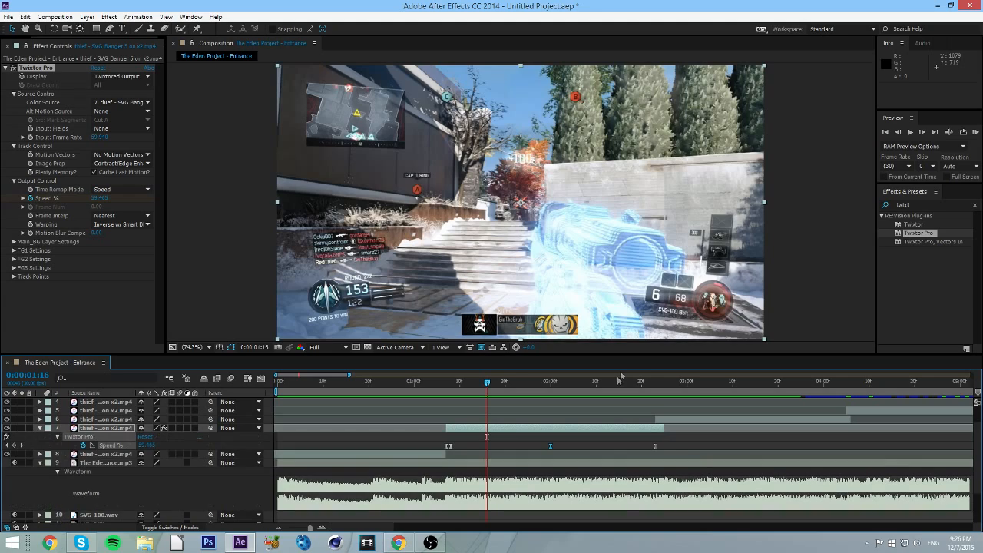
drag(686, 452, 346, 447)
key(ctrl+c)
key(u)
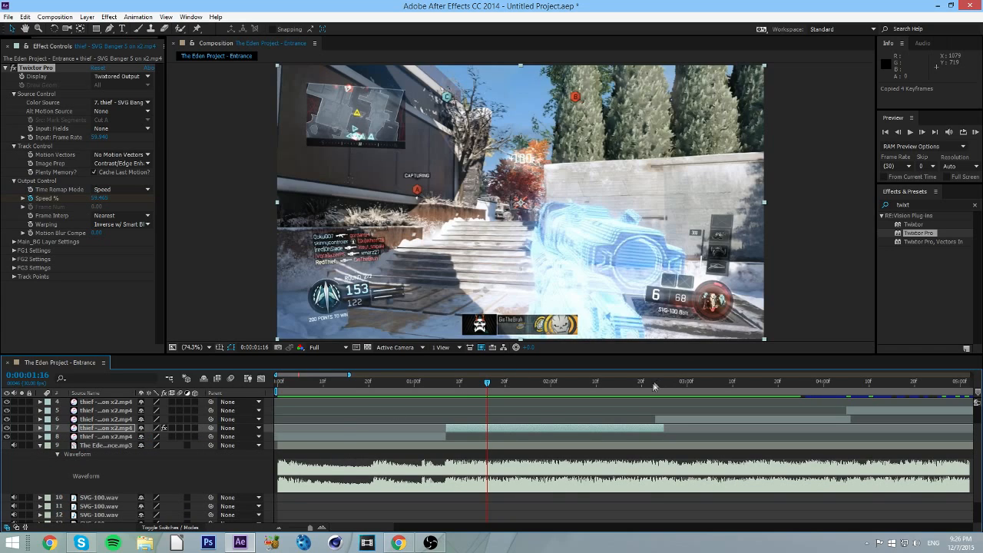
click(653, 382)
scroll(464, 418, right, 5)
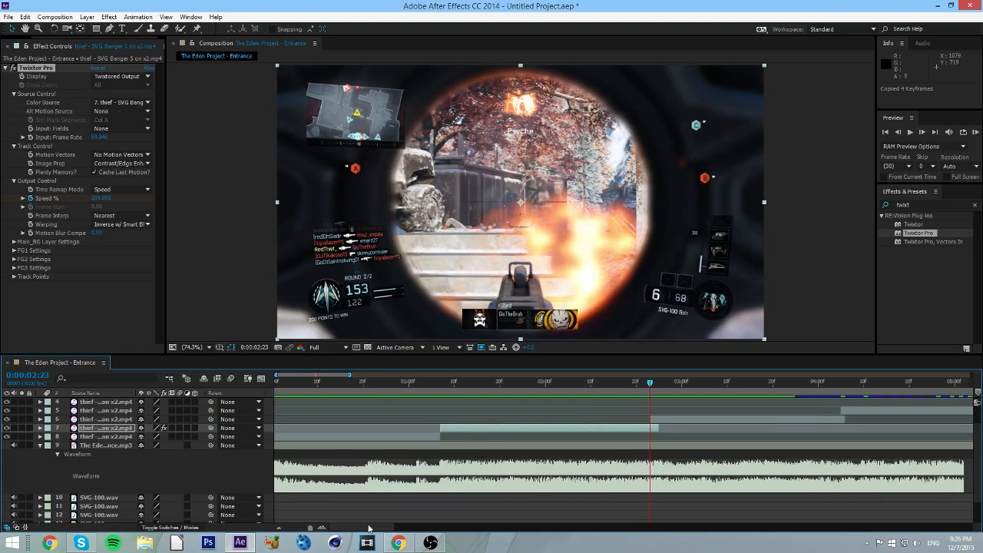
click(453, 420)
key(ctrl+v)
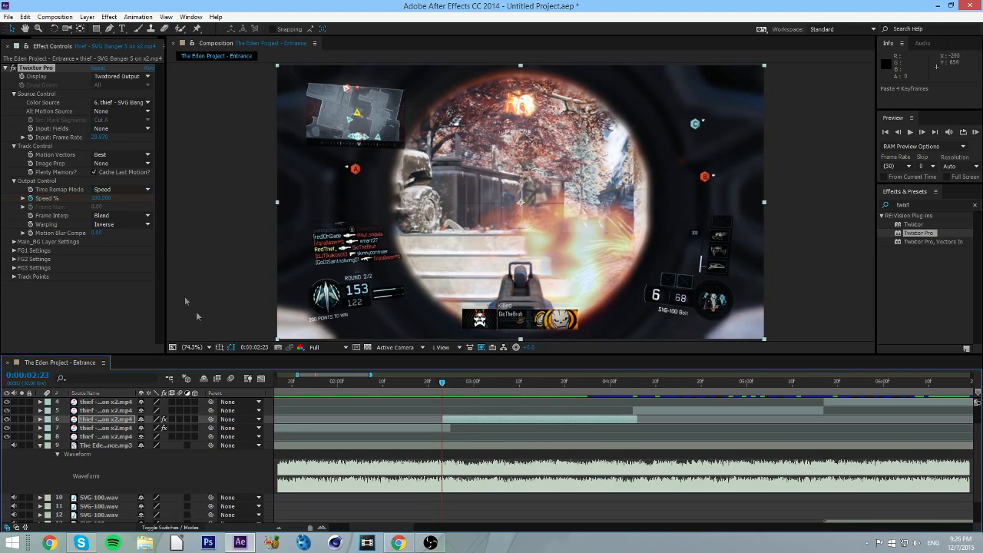
- Set layer 6's Twixtor Pro Frame Interp to Nearest and Warping to Inverse w/ Smart Blend
click(136, 218)
click(123, 226)
click(127, 223)
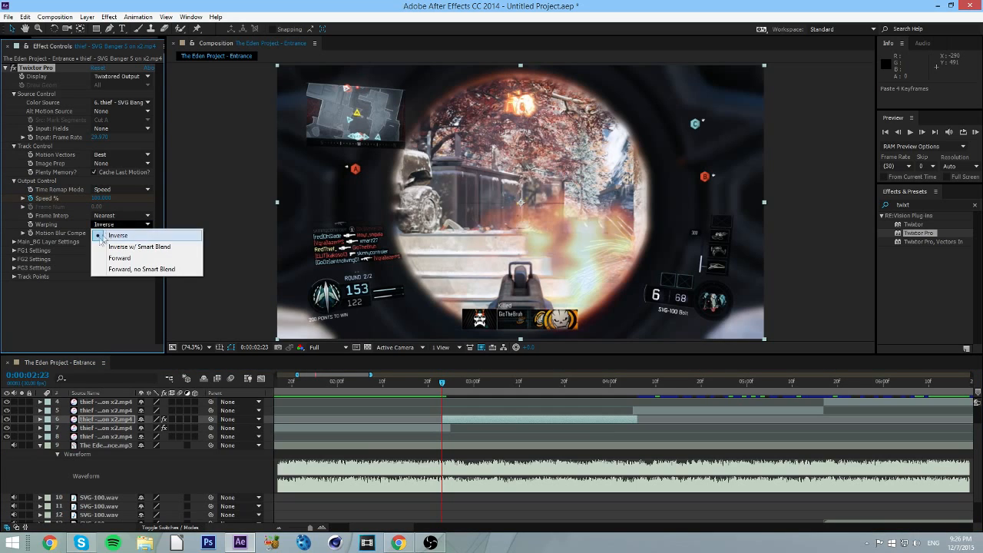
click(98, 227)
click(97, 225)
click(115, 246)
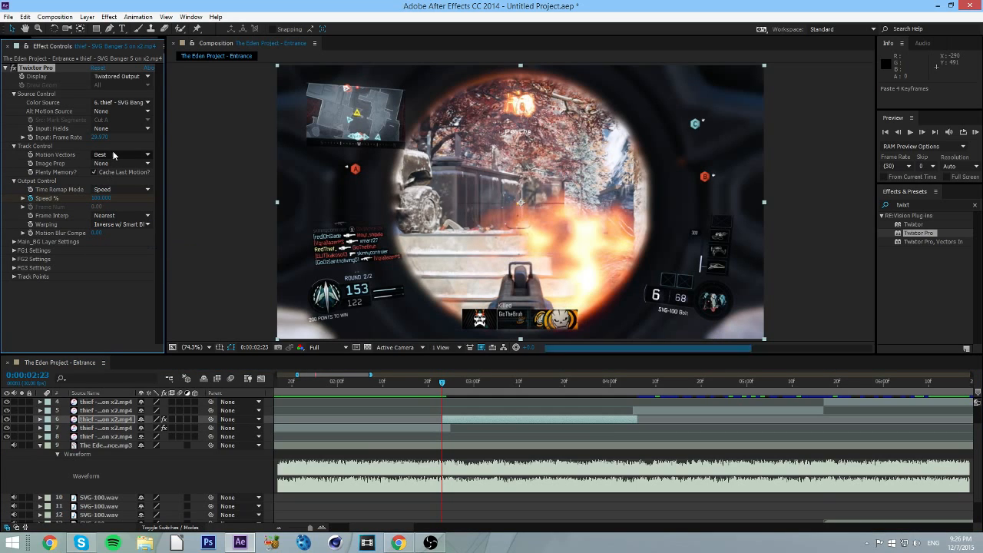
- Set layer 6's Twixtor Pro to No Motion Vectors, Contrast/Edge Enhance image prep, 59.94 input frame rate and Main_BG Sensitivity 100
click(115, 155)
click(113, 166)
click(123, 163)
click(127, 186)
click(101, 137)
text(59.940)
key(Return)
click(14, 242)
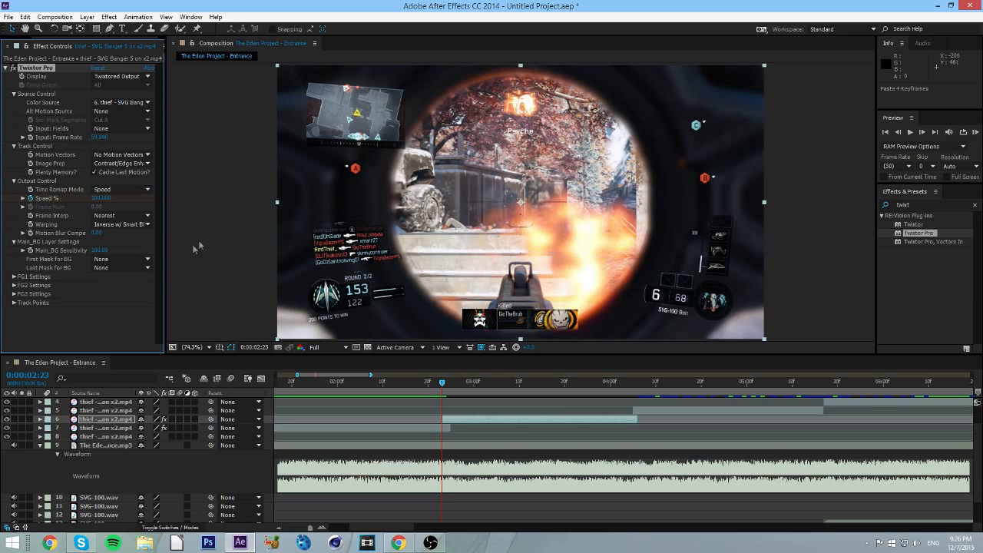
click(14, 242)
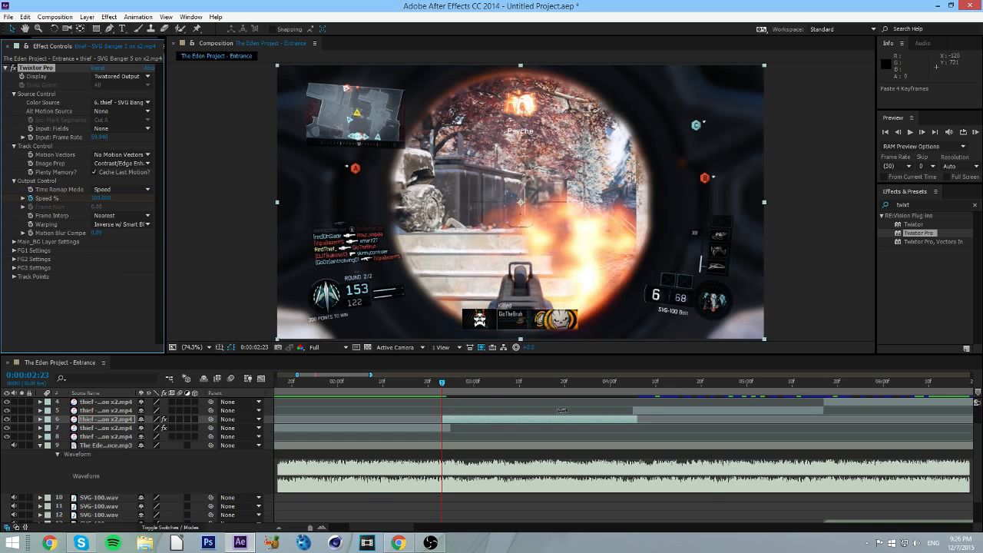
- Move layer 6's last Speed % keyframe to 0:00:04:06 at the segment's end and shift the middle keyframe slightly earlier
key(u)
drag(450, 384, 628, 369)
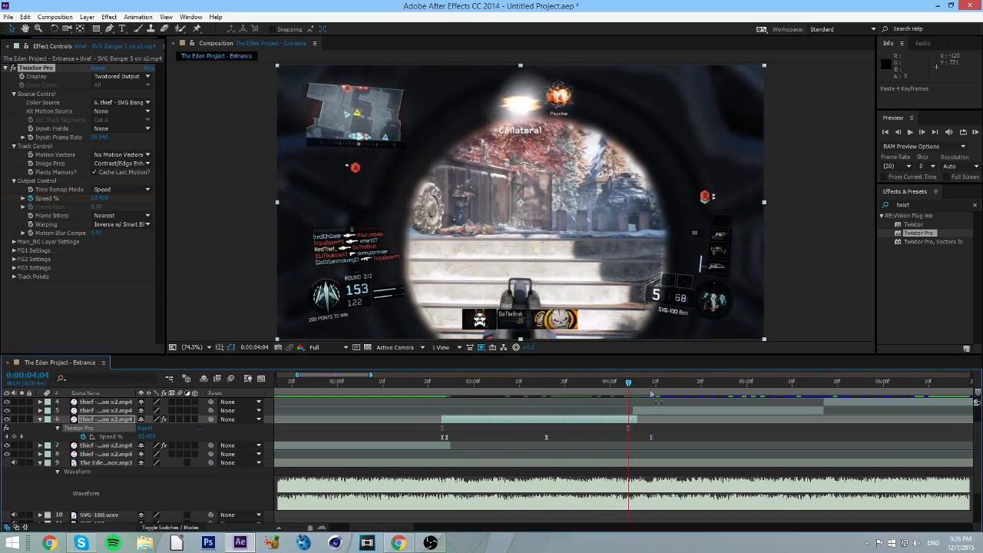
drag(645, 439, 633, 438)
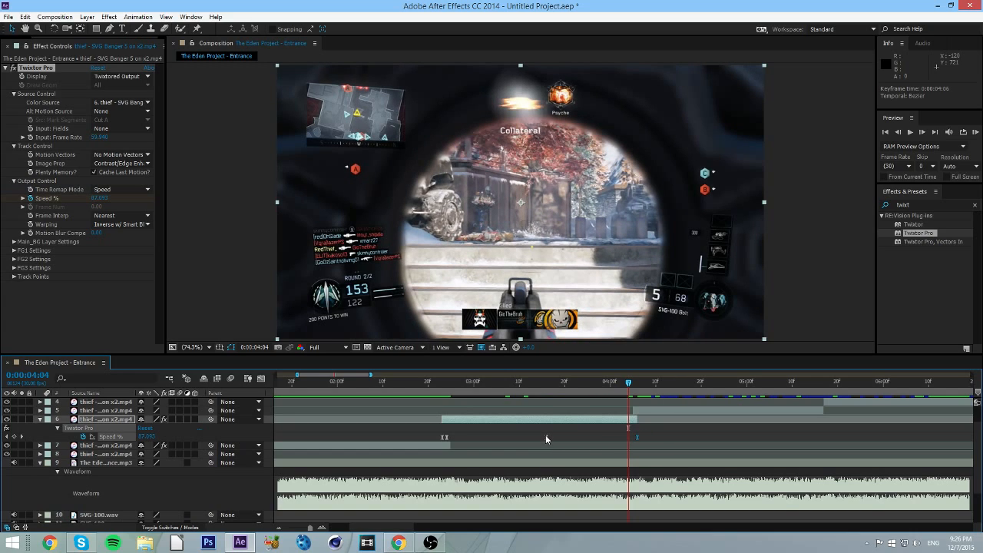
- Adjust the Bezier handles on the rising side of layer 6's Speed % curve so it climbs steeply at the segment's end
click(261, 378)
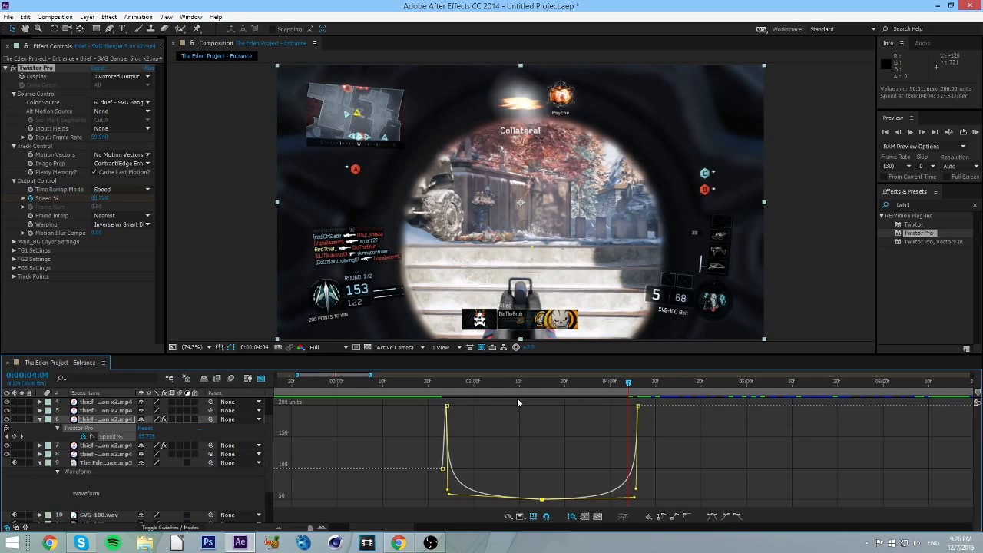
drag(636, 492, 650, 427)
click(634, 501)
drag(636, 500, 661, 502)
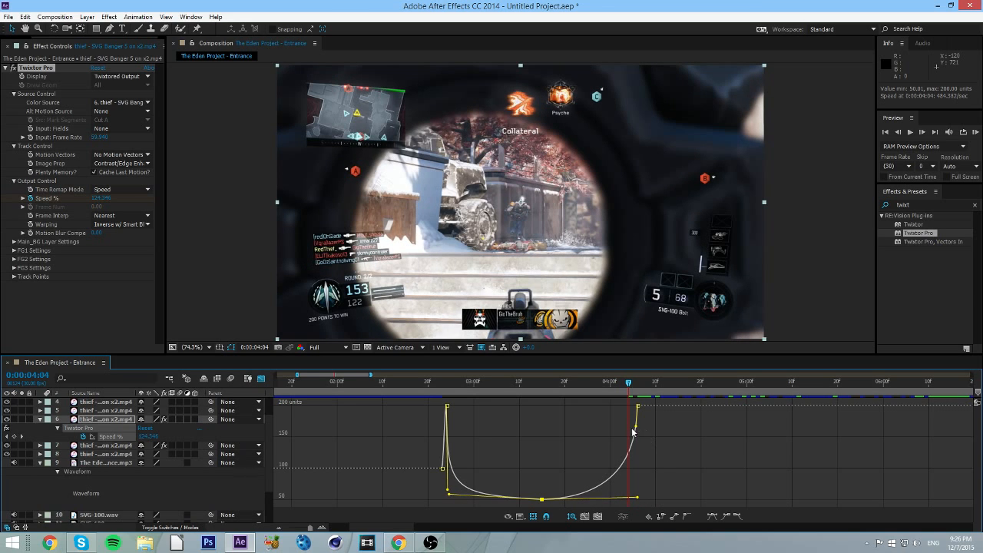
drag(637, 429, 679, 499)
- Scrub through layer 6's ramp, close the Graph Editor and preview the result with the music
drag(426, 396, 578, 398)
click(261, 380)
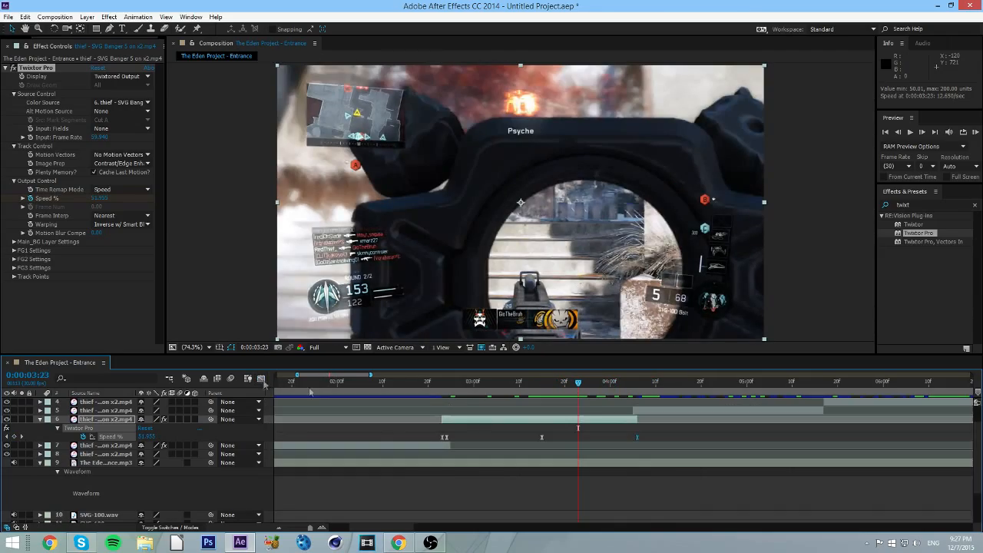
key(u)
key(KP_0)
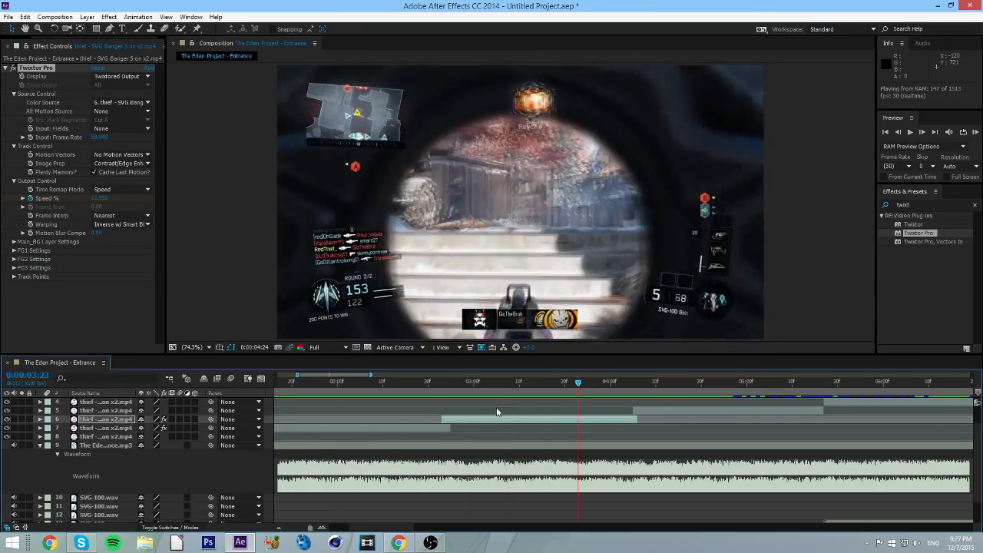
key(space)
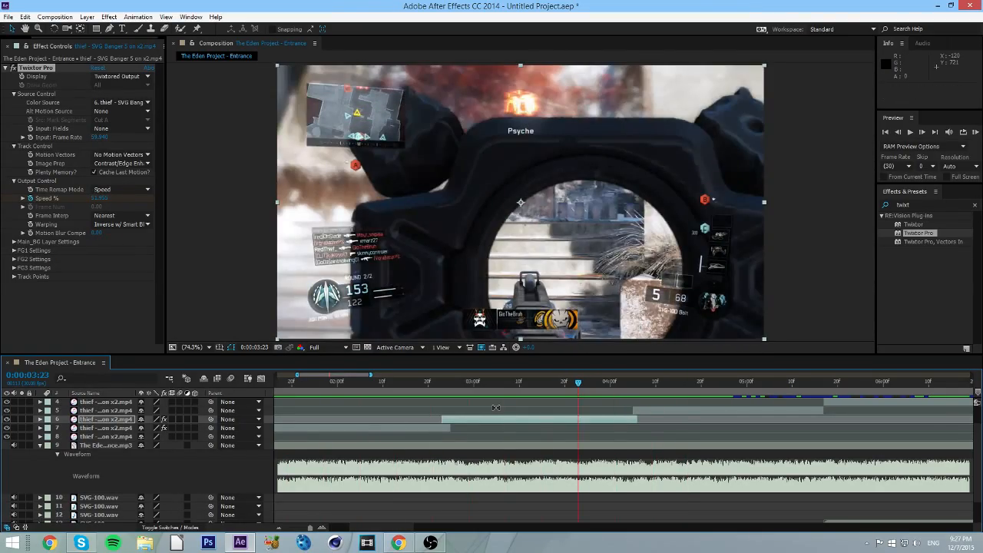
- Paste the copied Speed % keyframes onto layer 5 at 0:00:04:05, where its segment starts
key(u)
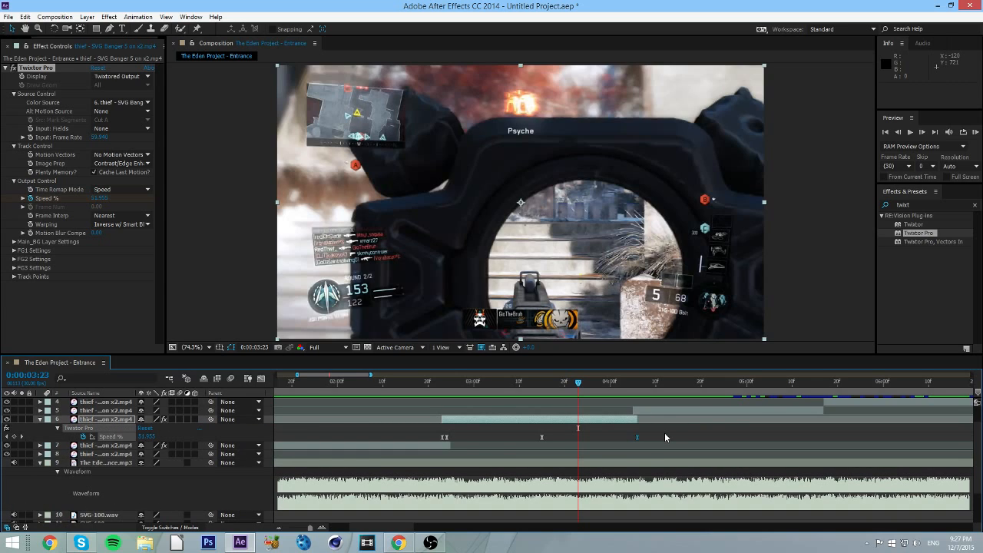
key(u)
click(633, 381)
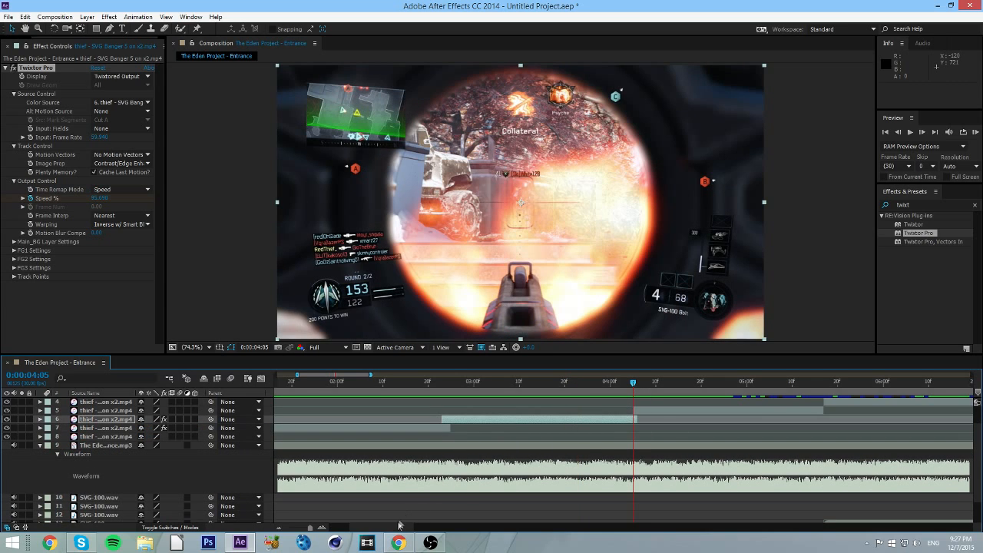
scroll(575, 463, right, 4)
scroll(575, 463, up, 2)
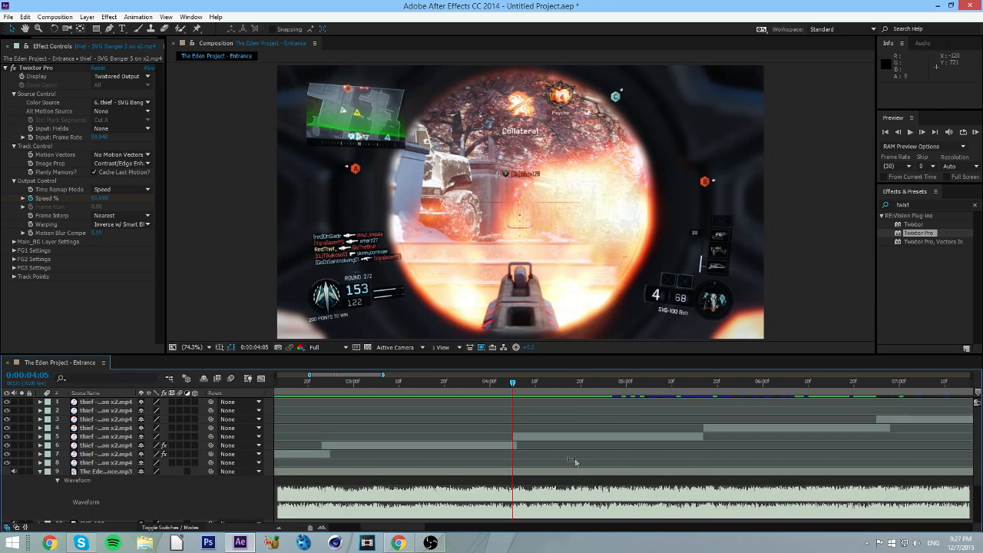
click(530, 439)
drag(392, 529, 409, 530)
key(ctrl+v)
- Set layer 5's Twixtor Pro Warping to Inverse w/ Smart Blend and Frame Interp to Nearest
click(115, 224)
click(121, 246)
click(115, 215)
click(115, 222)
- Set layer 5's Twixtor Pro Motion Vectors to No Motion Vectors and Image Prep to Contrast/Edge Enhance
click(115, 155)
click(115, 162)
click(115, 163)
click(115, 186)
click(115, 172)
click(115, 192)
- Set layer 5's Twixtor Pro input frame rate to 59.94 and check its Main_BG Layer Settings
click(98, 136)
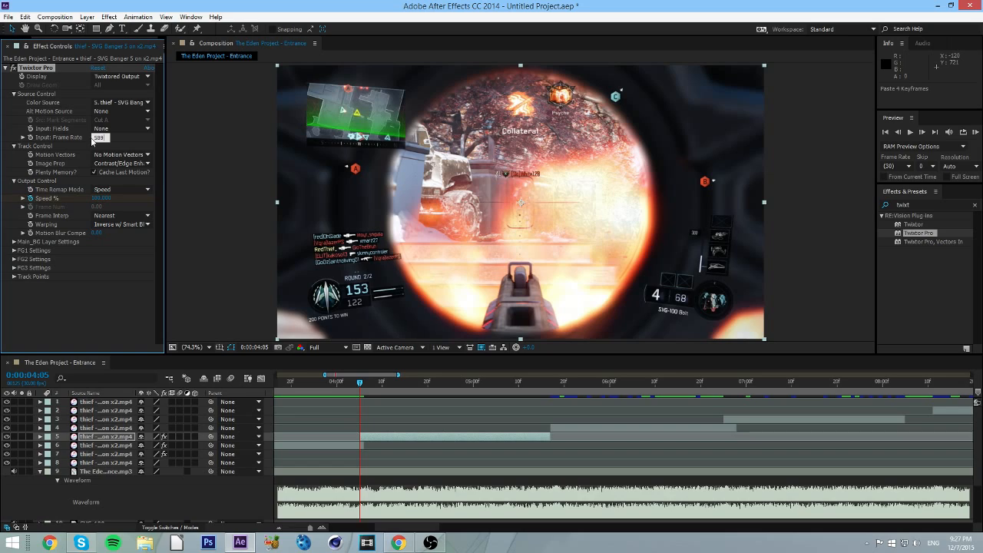
key(BackSpace)
text(59.94)
key(Return)
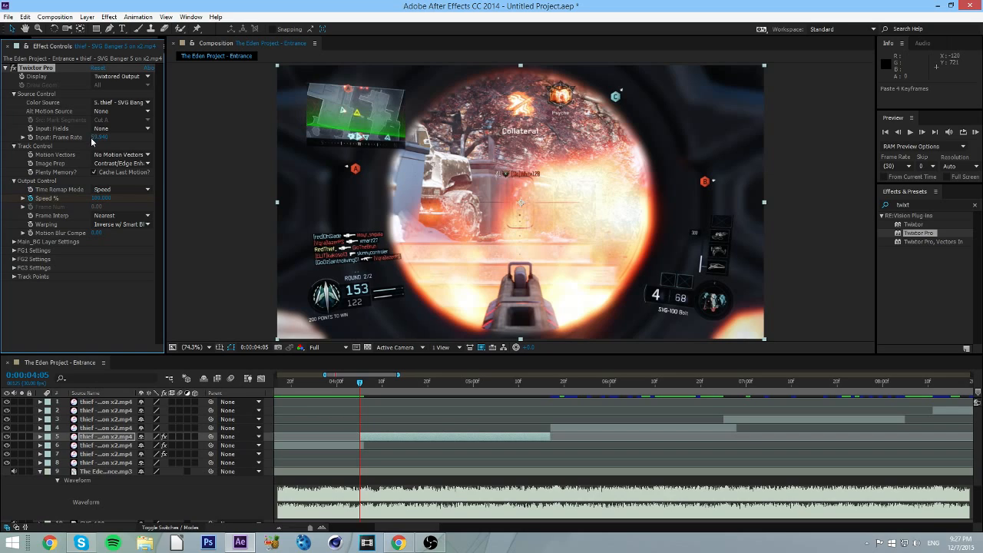
click(14, 242)
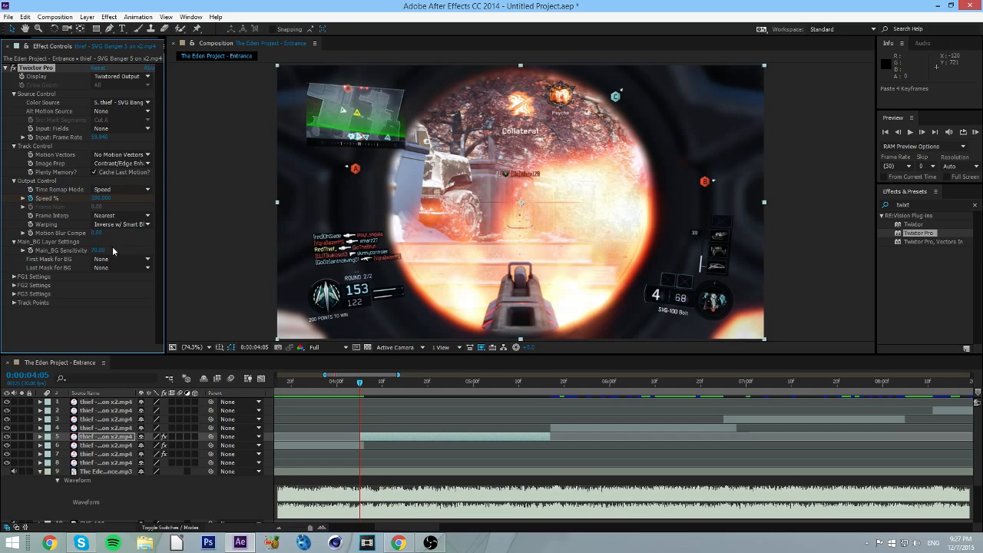
click(14, 242)
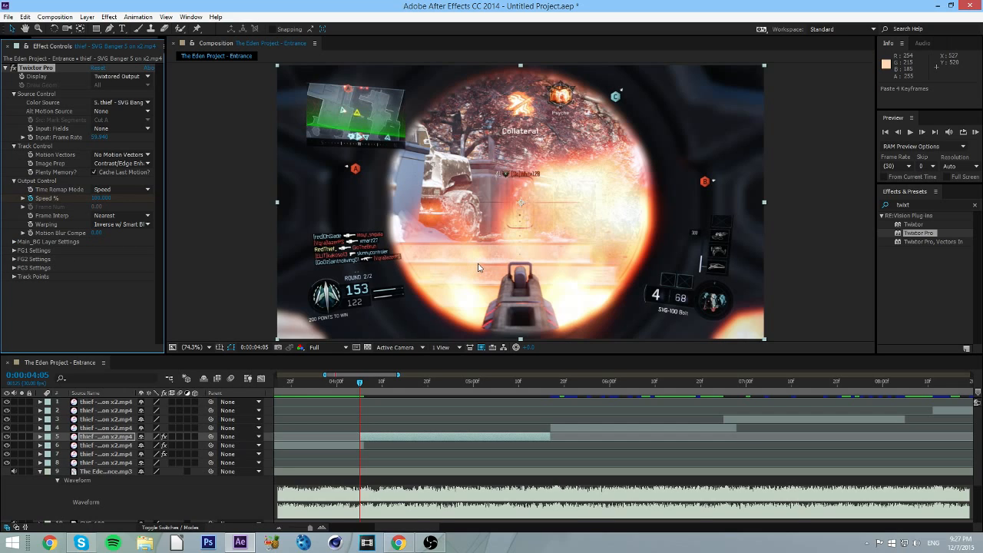
- Move layer 5's last Speed % keyframe to the segment's end and the middle one to 0:00:04:26, and scrub through the segment
key(u)
drag(568, 455, 550, 452)
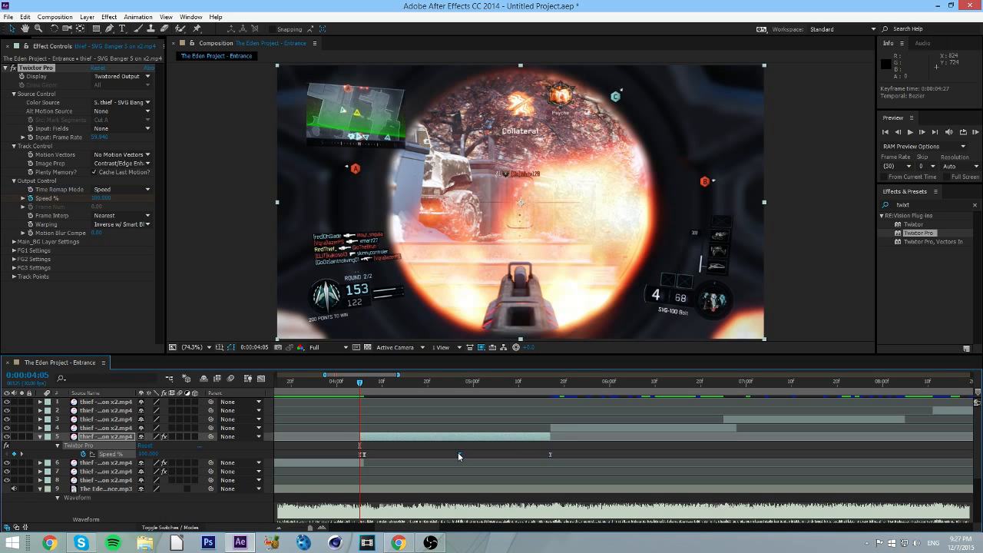
key(u)
drag(359, 384, 546, 407)
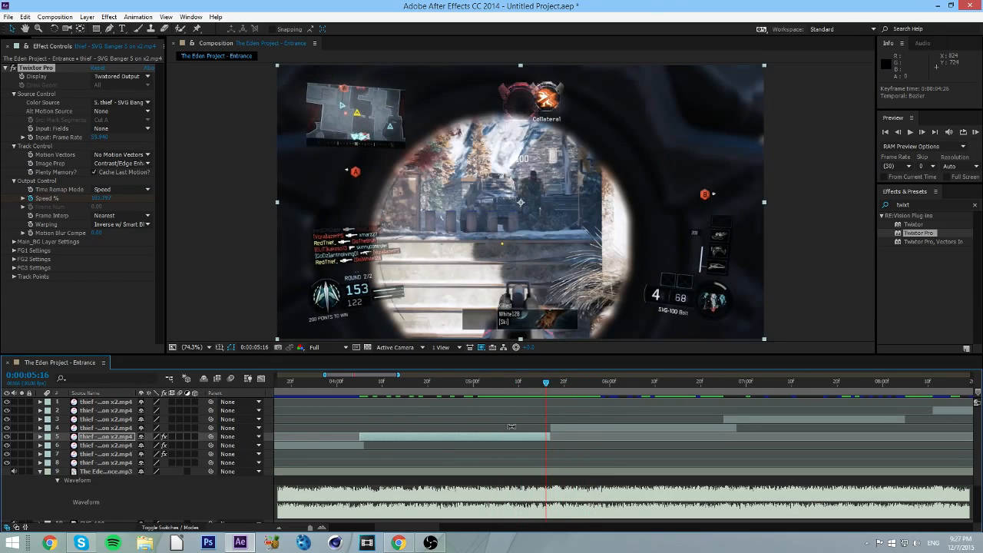
- Copy layer 5's four Twixtor Pro Speed % keyframes and paste them onto layer 4 at 0:00:05:17
key(u)
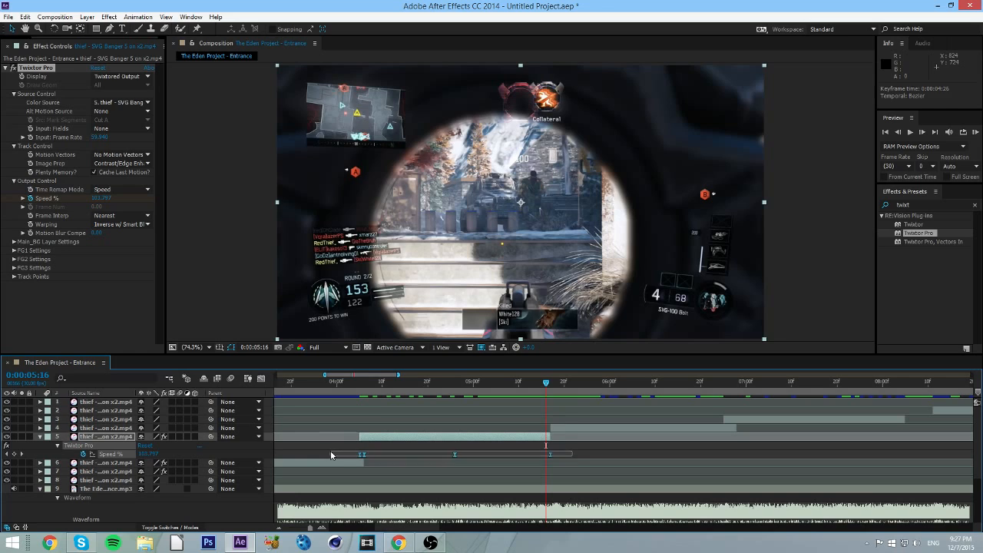
key(ctrl+c)
key(u)
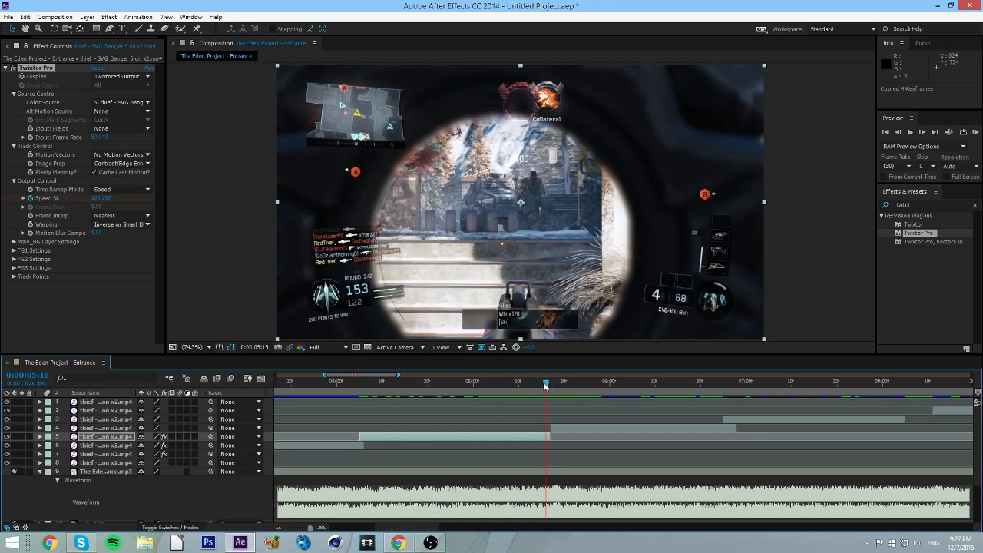
drag(545, 385, 551, 384)
click(572, 427)
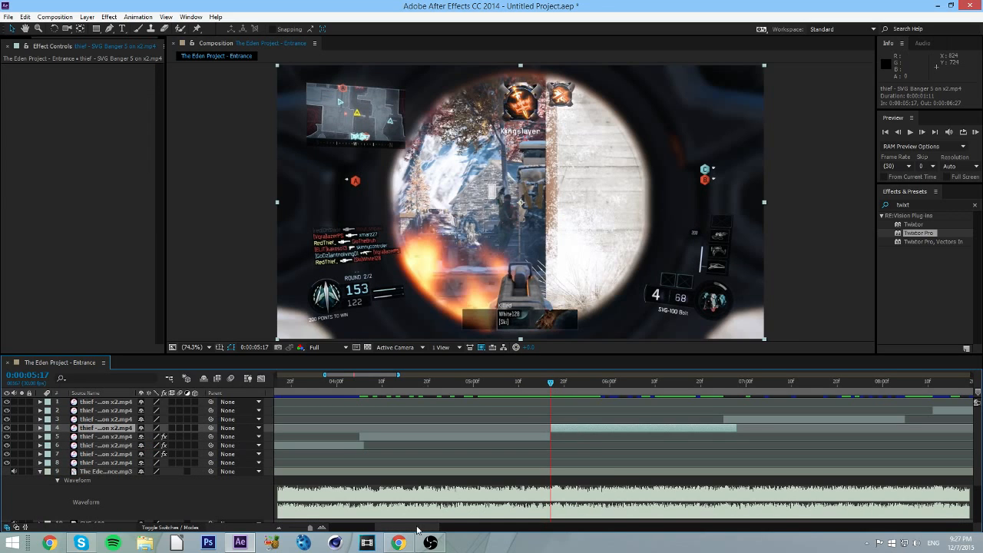
scroll(444, 504, right, 5)
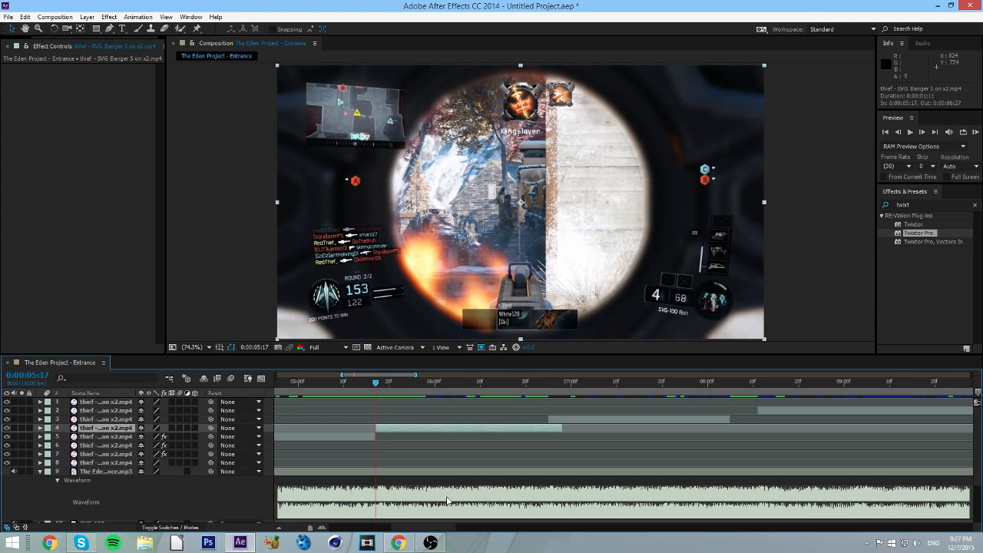
key(ctrl+v)
key(u)
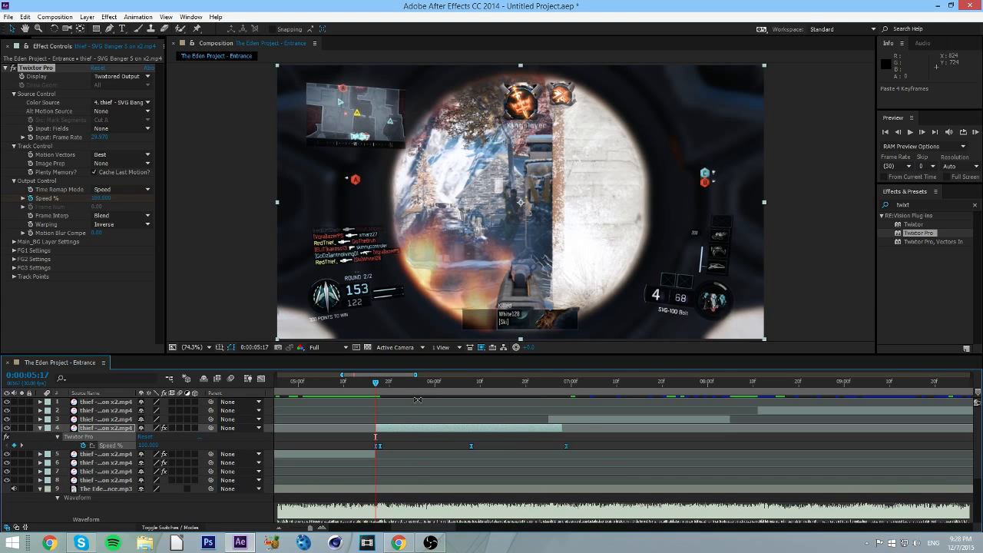
key(u)
- Set layer 4's Twixtor Pro Frame Interp to Nearest and Warping to Inverse w/ Smart Blend
click(121, 215)
click(123, 227)
click(123, 224)
click(127, 245)
- Set layer 4's Twixtor Pro Motion Vectors to No Motion Vectors and Image Prep to Contrast/Edge Enhance
click(121, 155)
click(115, 165)
click(121, 163)
click(140, 186)
- Set layer 4's Twixtor Pro input frame rate to 59.94 and check its Main_BG Layer Settings
click(99, 137)
text(59.)
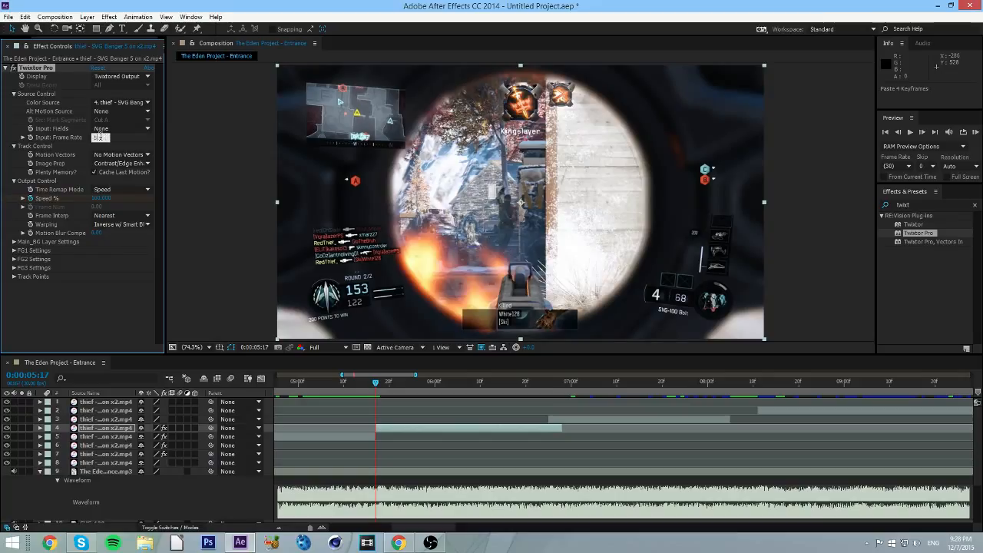
text(940)
key(Return)
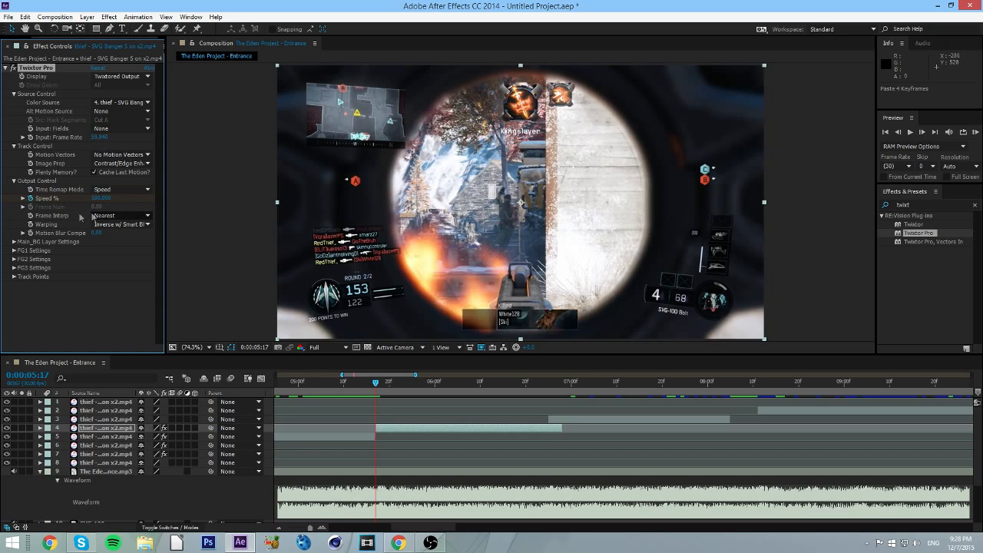
click(14, 242)
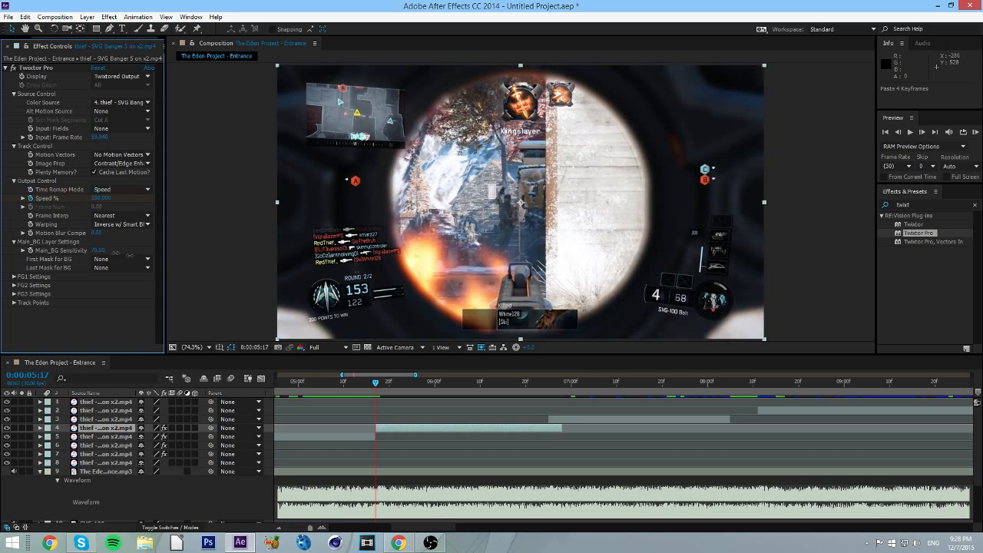
click(15, 242)
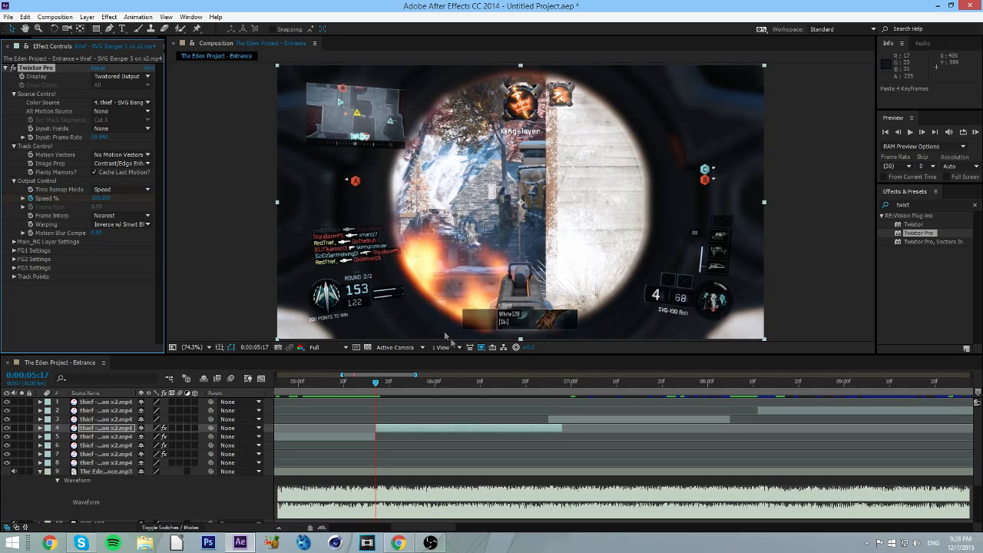
- Move layer 4's last Speed % keyframe to where layer 3 begins and the middle one to 0:00:06:07, and scrub through the segment
key(u)
drag(566, 445, 523, 448)
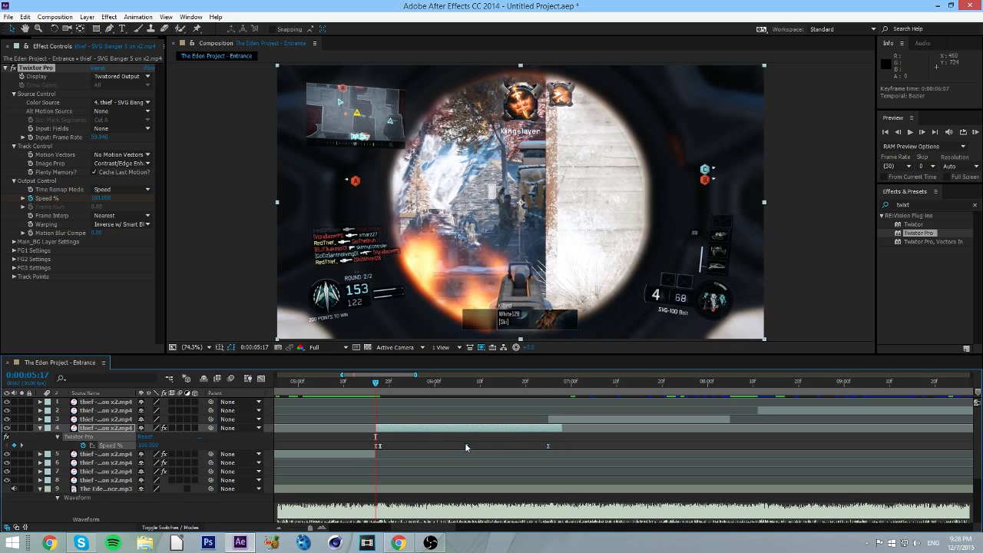
key(u)
drag(376, 382, 541, 409)
key(u)
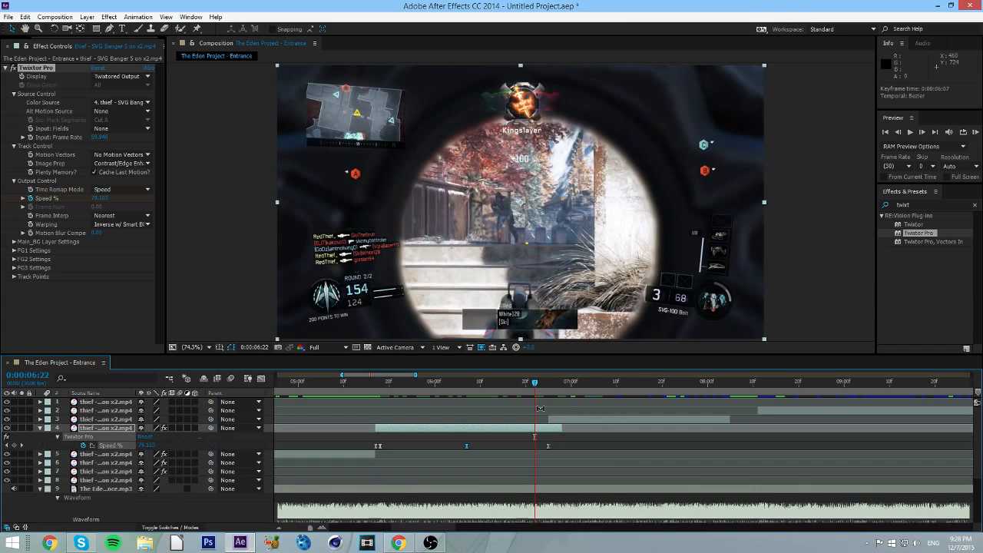
- Adjust the end of layer 4's Speed % curve in the graph and move the current time to 0:00:06:25
click(261, 378)
drag(547, 476, 545, 501)
click(555, 501)
drag(484, 383, 549, 382)
click(261, 379)
- Extend layer 3's out point to 0:00:08:11 and paste the copied Speed % keyframes onto it at 0:00:06:25
drag(412, 527, 425, 457)
click(563, 421)
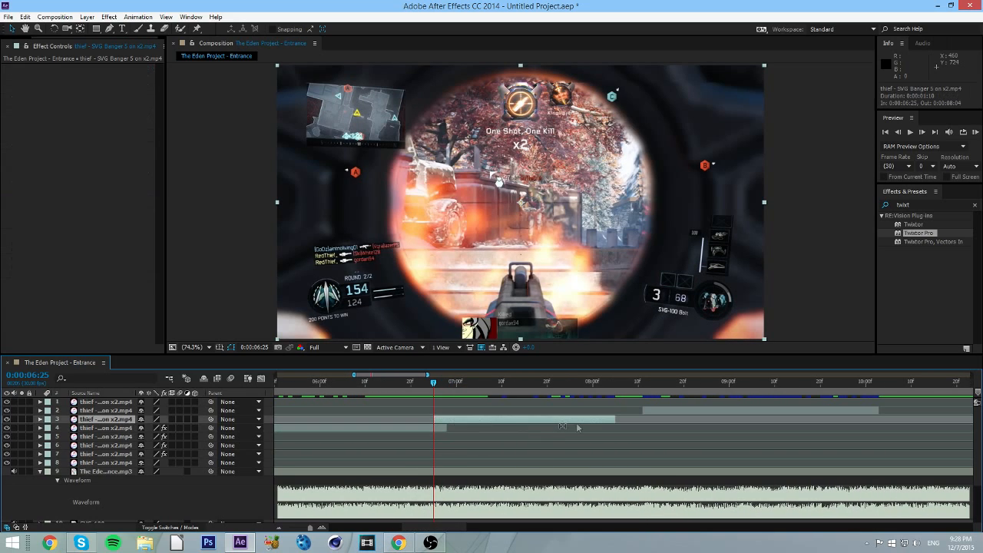
drag(614, 420, 647, 421)
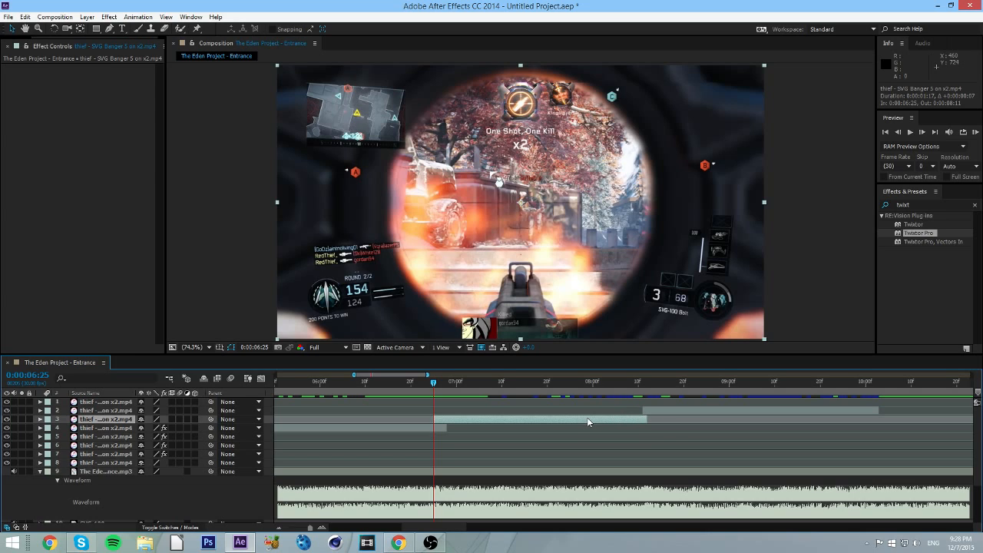
key(ctrl+v)
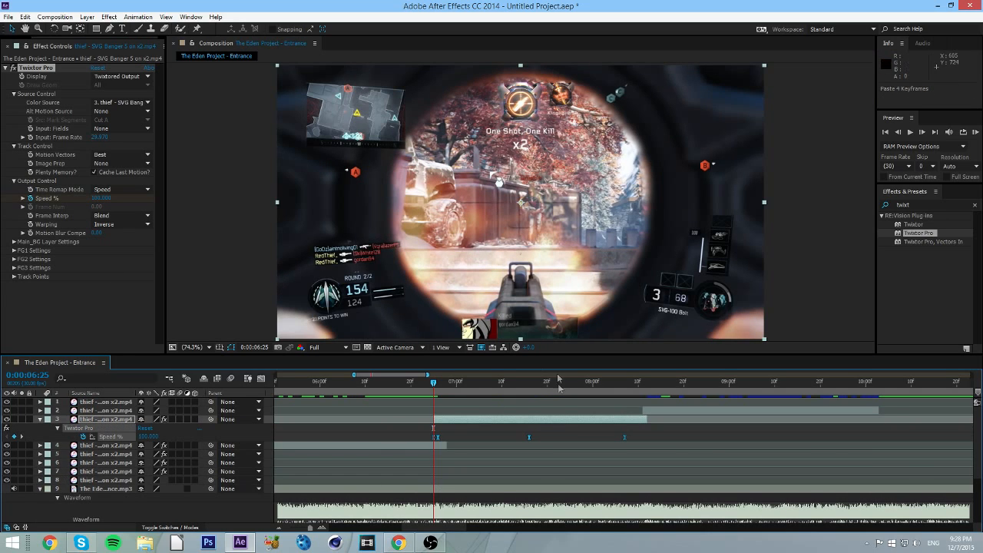
- Set layer 3's Twixtor Pro Warping to Inverse w/ Smart Blend and Frame Interp to Nearest
click(119, 225)
click(123, 245)
click(119, 216)
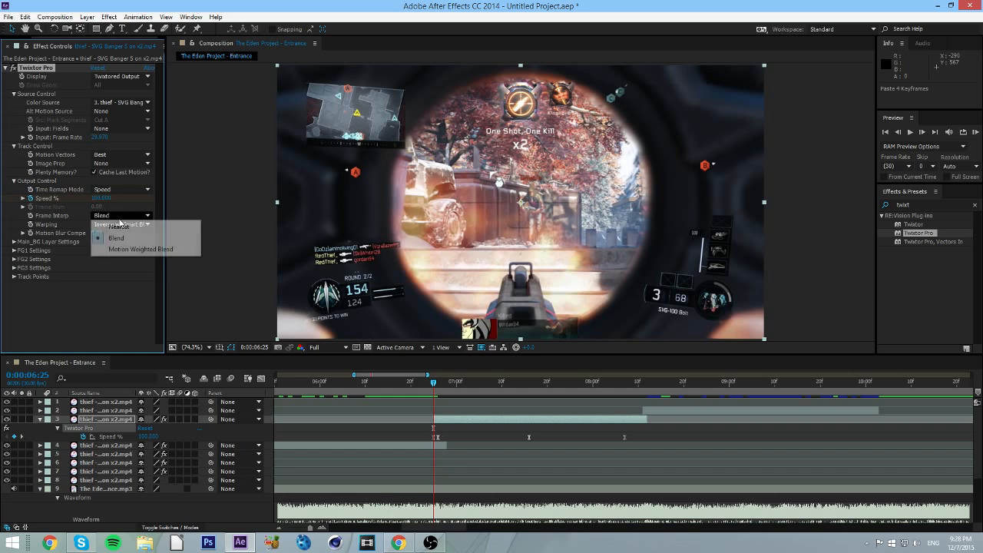
click(119, 226)
- Set layer 3's Twixtor Pro Motion Vectors to No Motion Vectors and Image Prep to Contrast/Edge Enhance
click(119, 154)
click(123, 165)
click(119, 164)
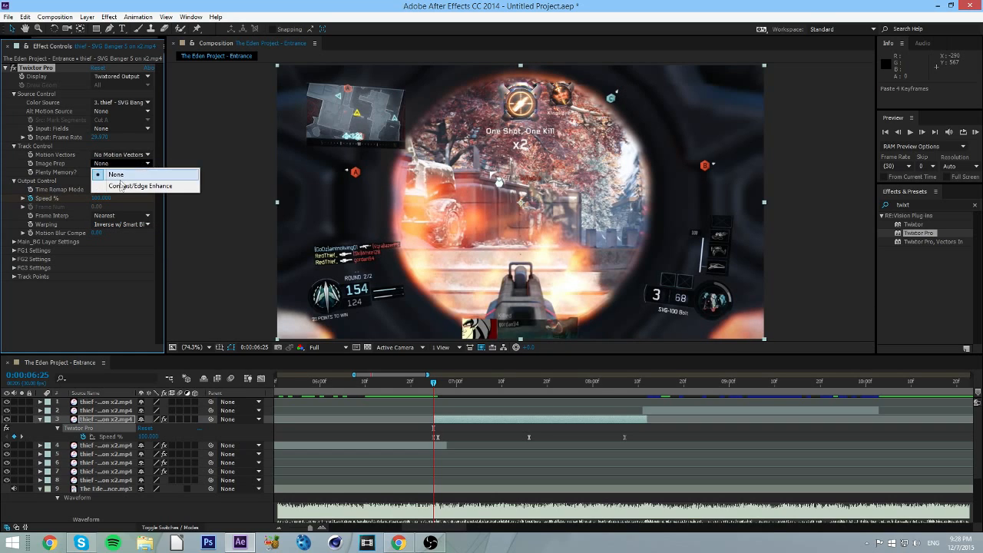
click(120, 186)
- Set layer 3's Twixtor Pro input frame rate to 59.94 and check its Main_BG Layer Settings
click(100, 137)
text(59.94)
key(Return)
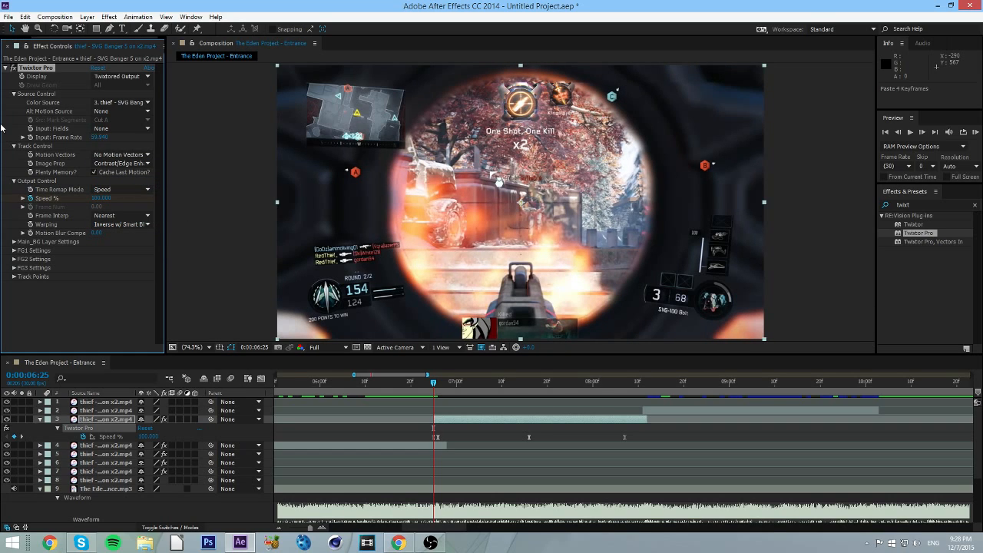
click(14, 242)
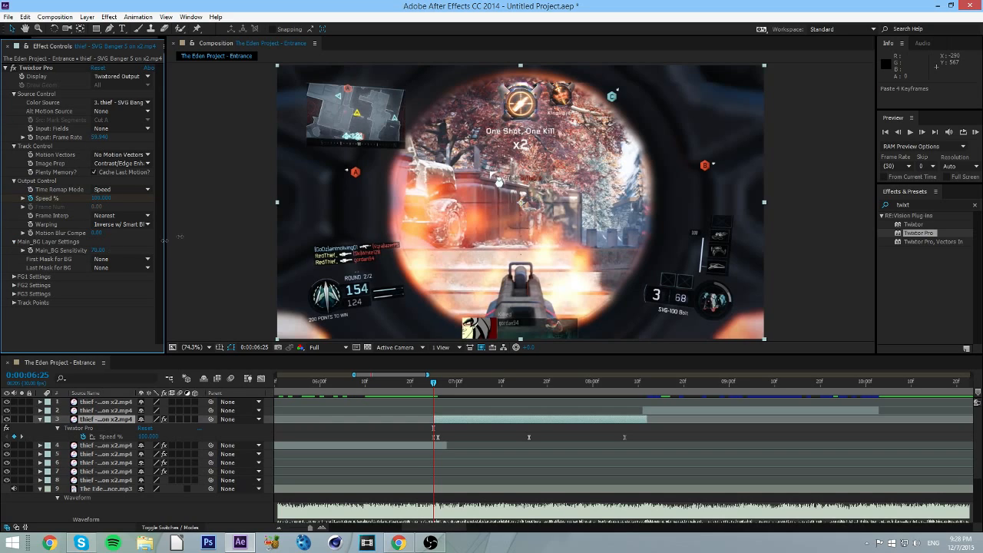
click(14, 242)
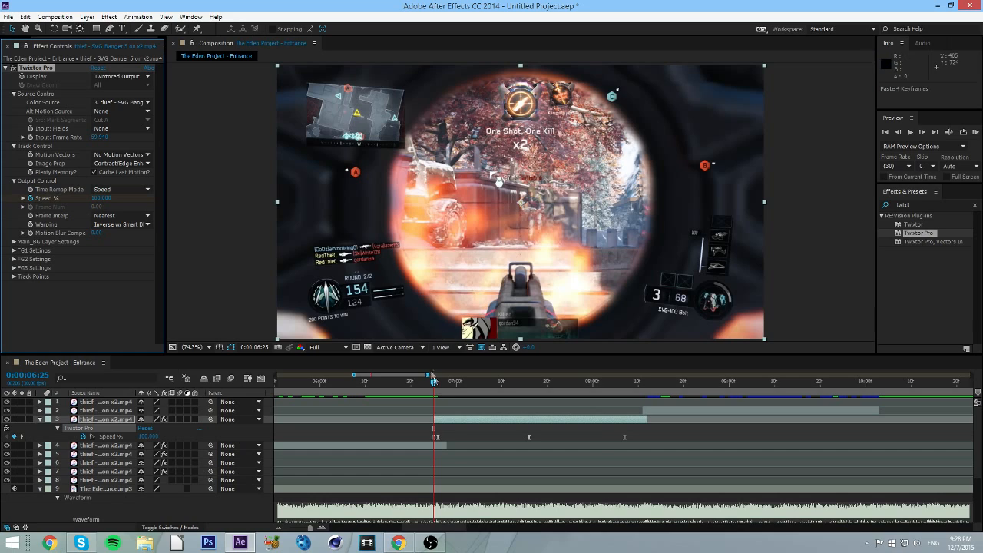
- Move layer 3's last Speed % keyframe to 0:00:08:11 and the middle one to 0:00:07:18, and scrub through the segment
drag(625, 437, 641, 437)
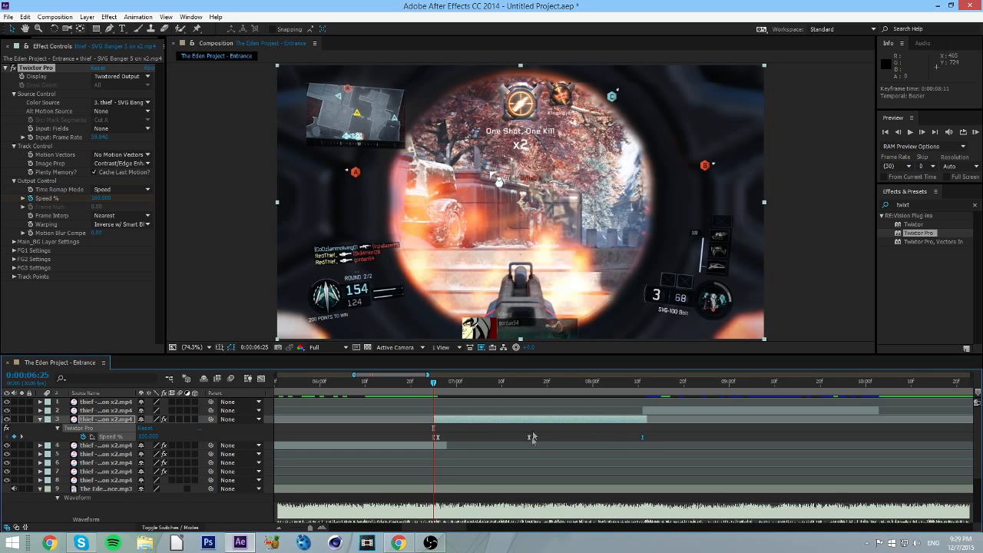
key(u)
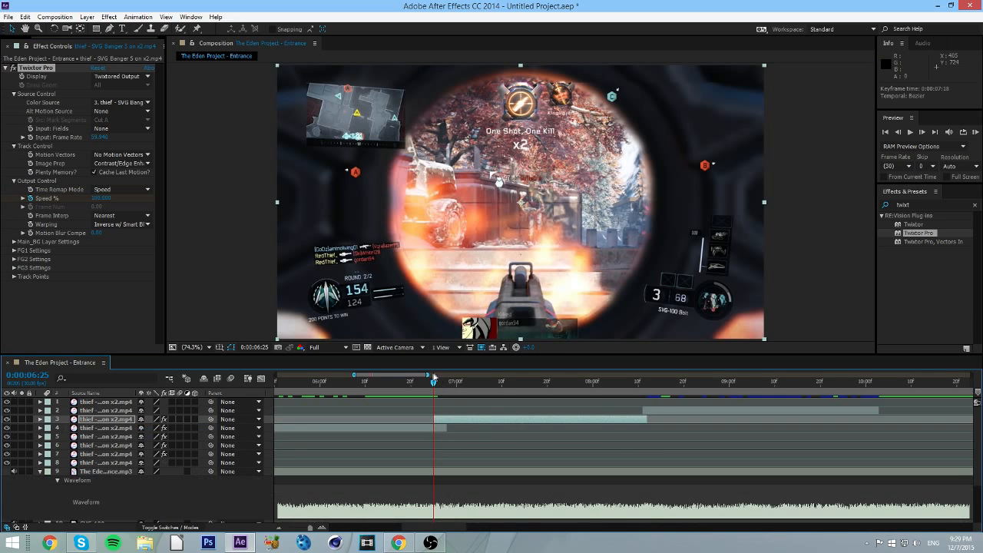
key(space)
drag(601, 405, 557, 419)
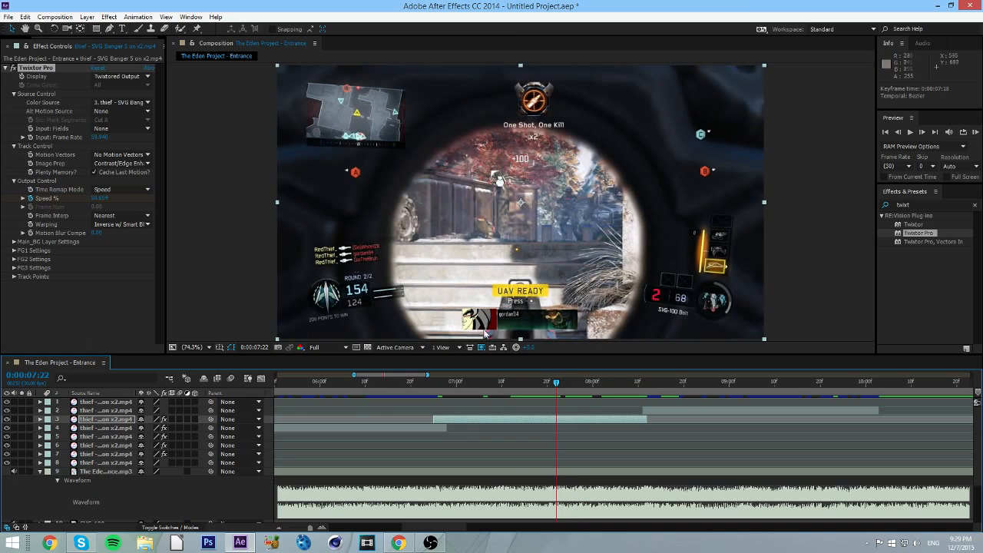
drag(500, 390, 638, 383)
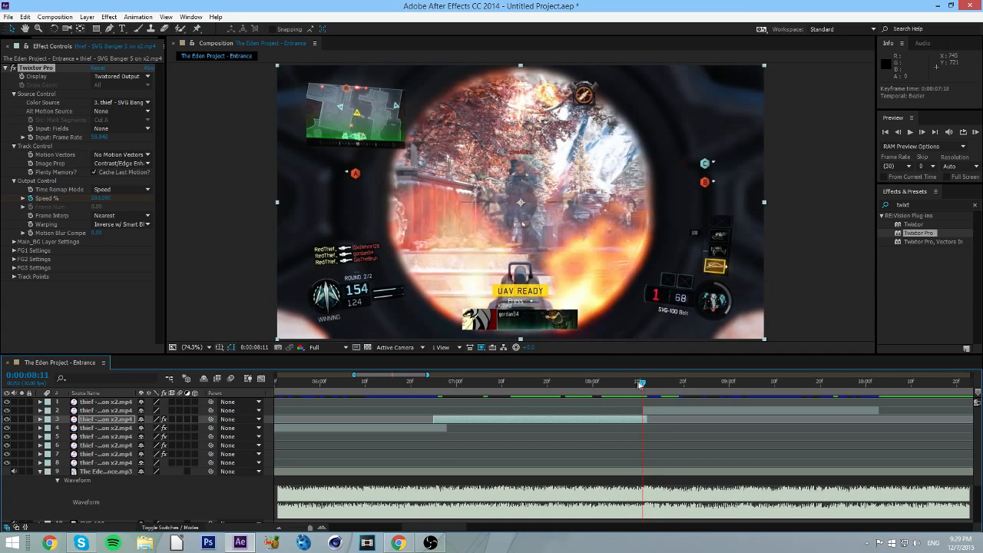
- Extend layer 2's out point to 0:00:11:05 so it reaches the start of layer 1's segment
drag(430, 527, 461, 526)
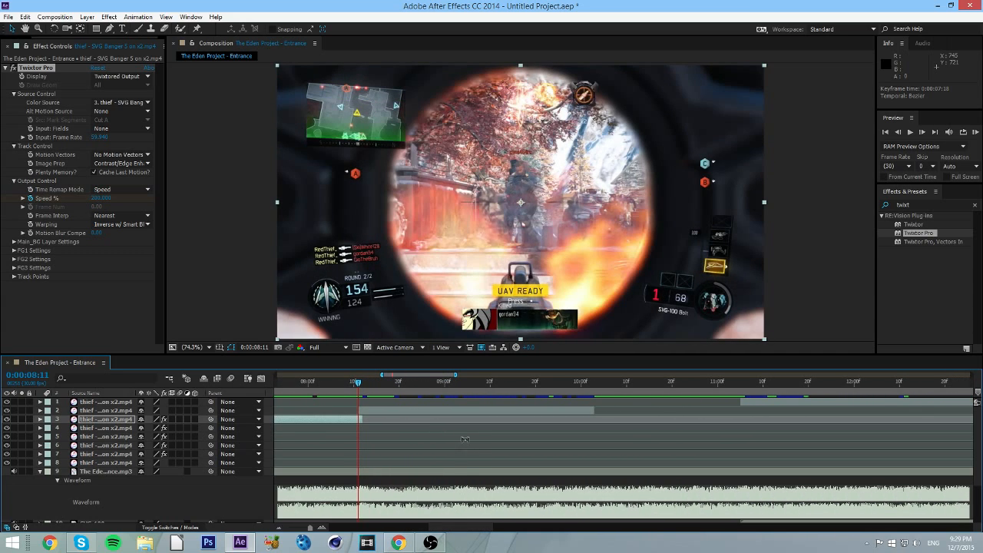
click(445, 412)
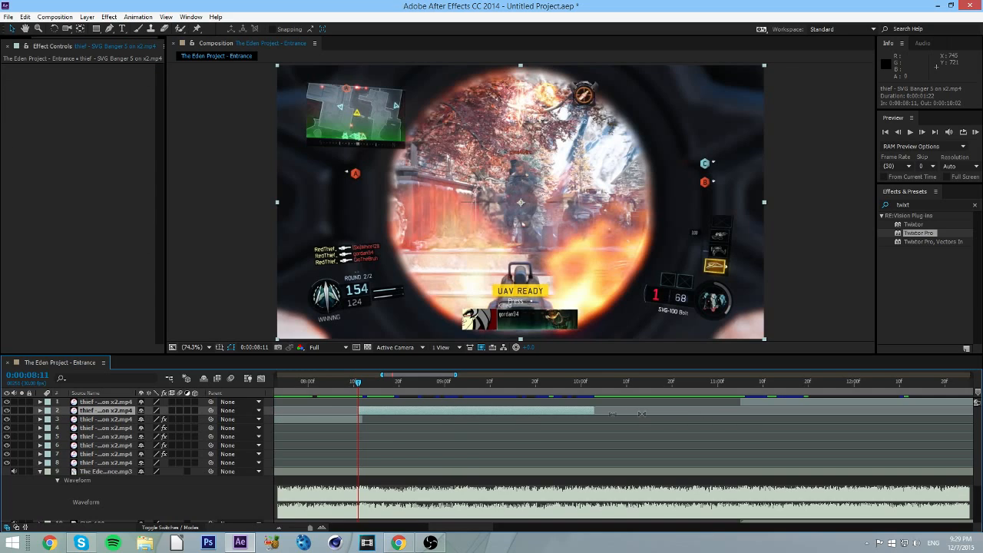
drag(594, 411, 744, 410)
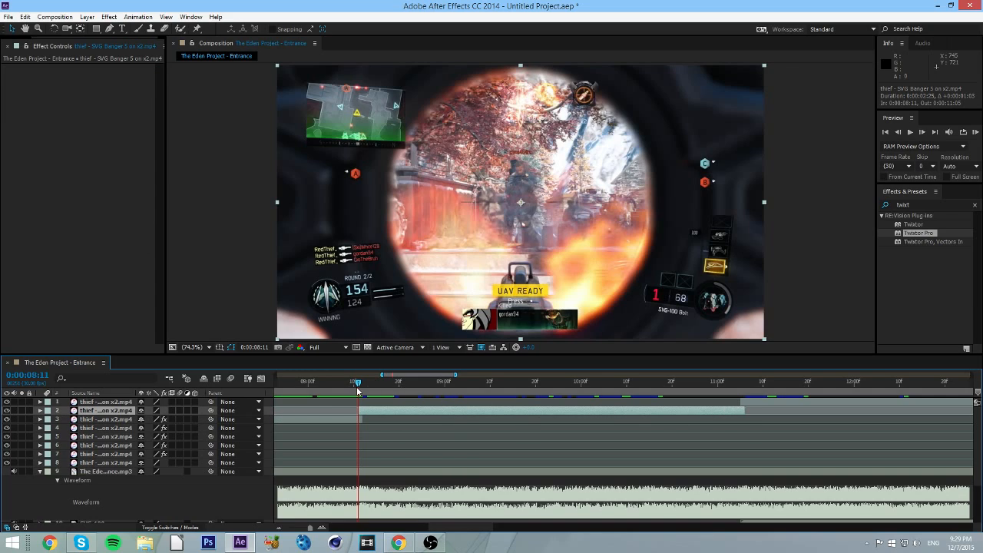
- Preview the audio from layer 2's start and add a layer marker on layer 2 at 0:00:09:24
key(KP_Decimal)
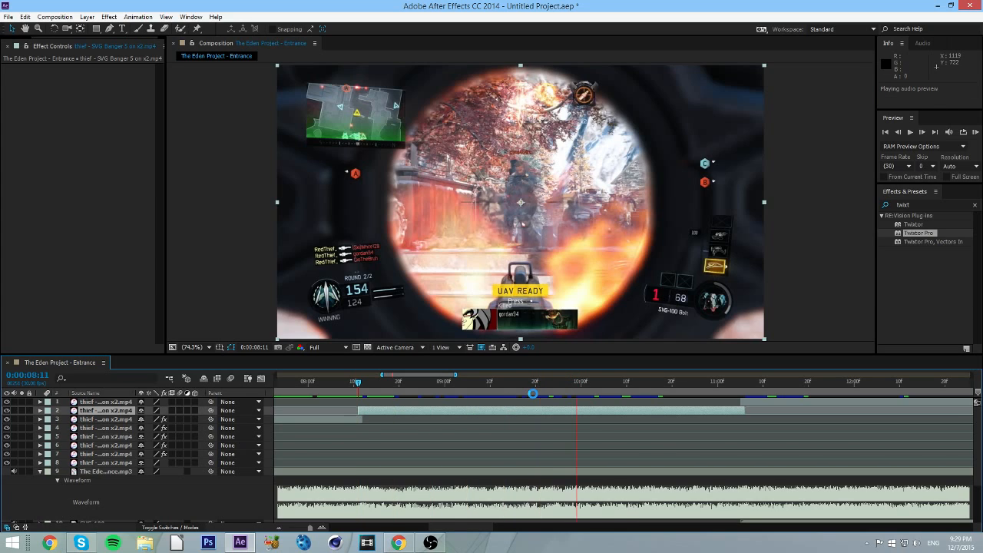
drag(547, 383, 554, 384)
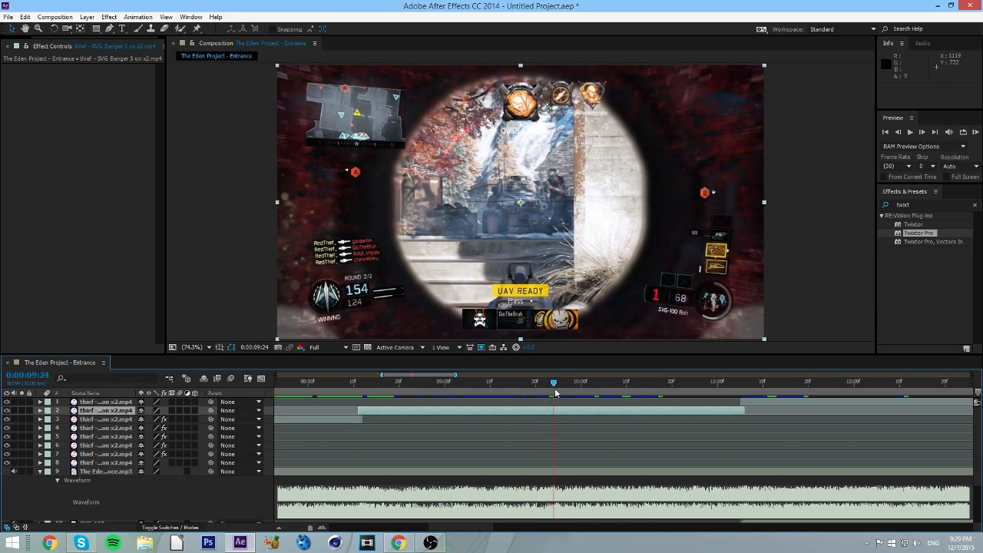
key(KP_Decimal)
click(586, 415)
- Apply Twixtor Pro to layer 2 with the current time at 0:00:08:11 and set its Warping to Inverse w/ Smart Blend
click(362, 379)
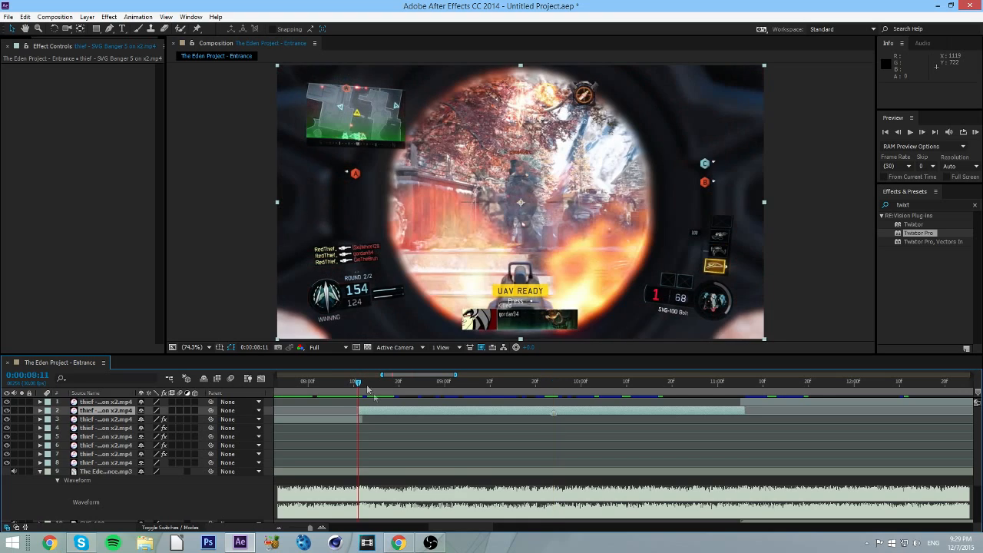
double_click(904, 234)
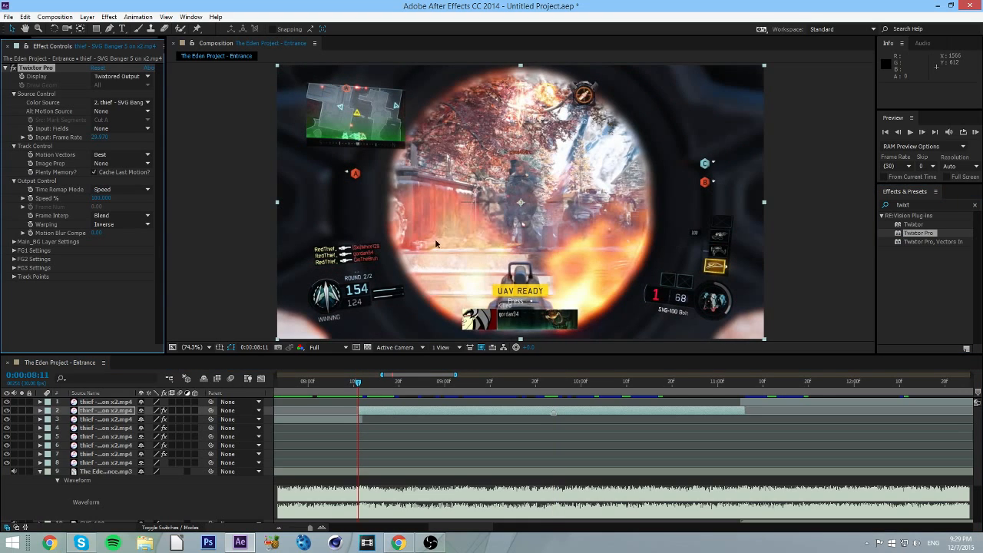
click(102, 224)
click(119, 247)
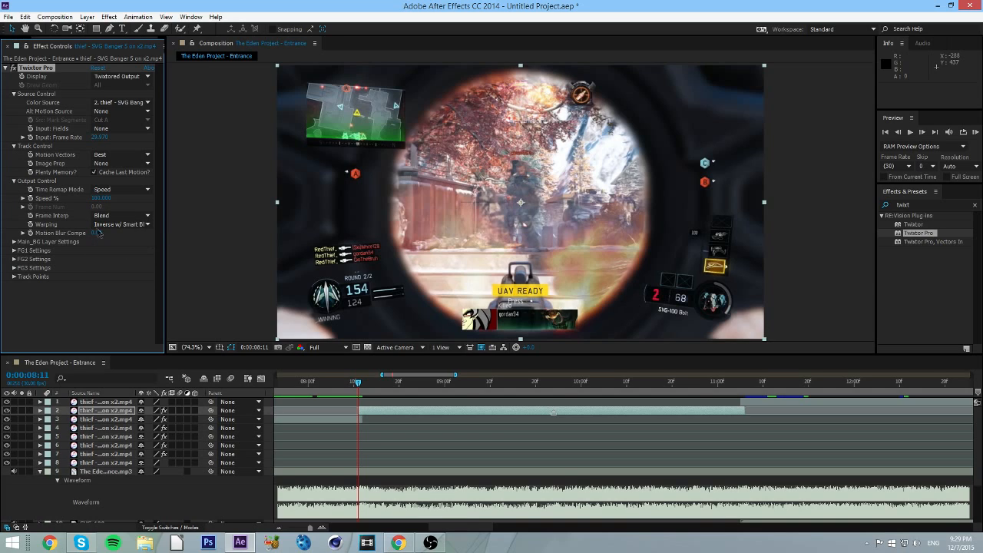
- Set layer 2's Twixtor Pro Image Prep to Contrast/Edge Enhance and check its Main_BG Layer Settings
click(109, 164)
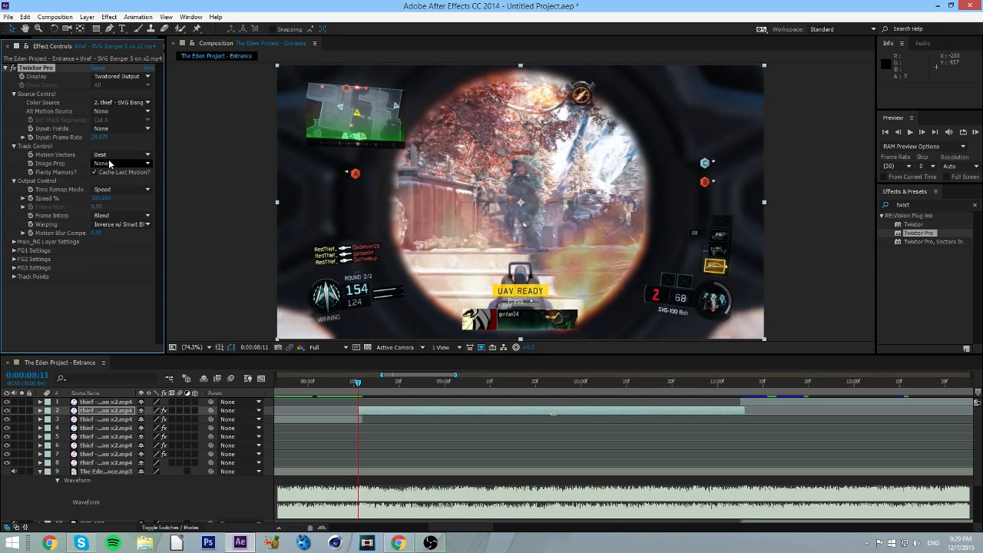
click(130, 186)
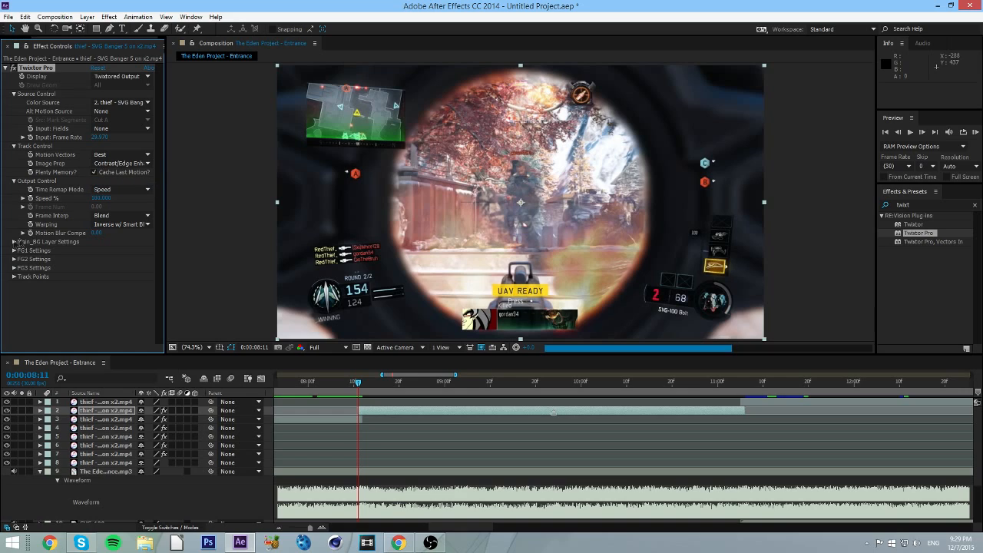
click(14, 242)
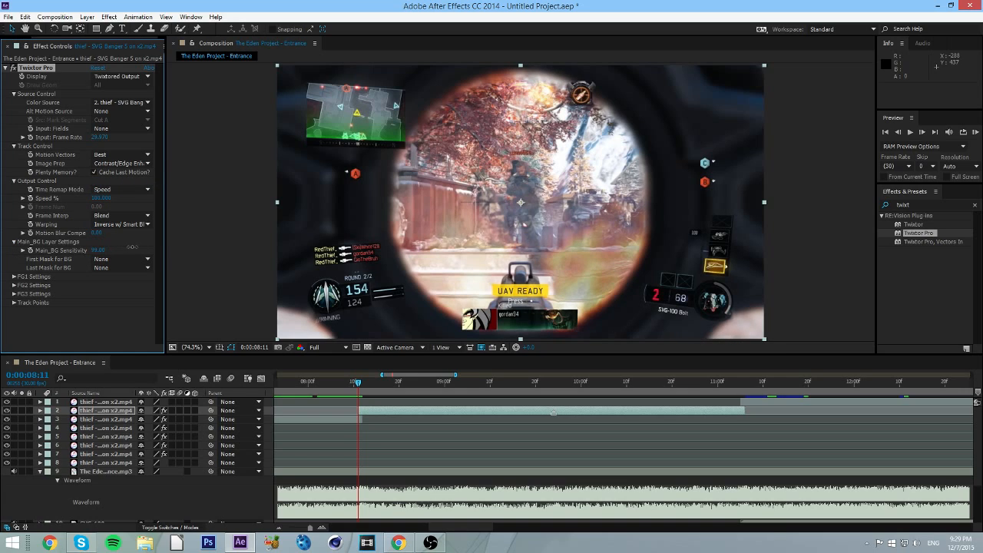
click(13, 243)
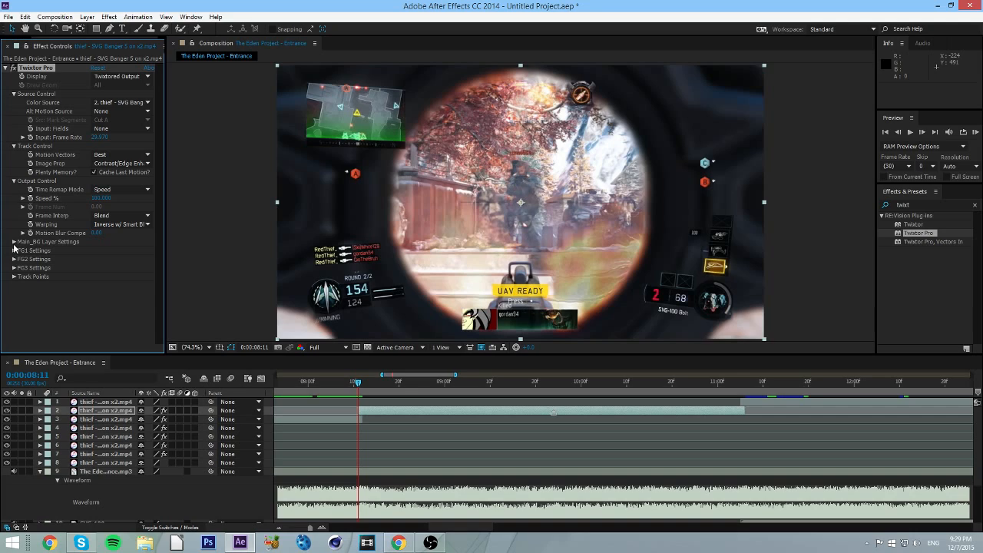
- Set the Twixtor Pro input frame rate on layer 2 to 59.94
click(100, 139)
text(59.)
click(39, 126)
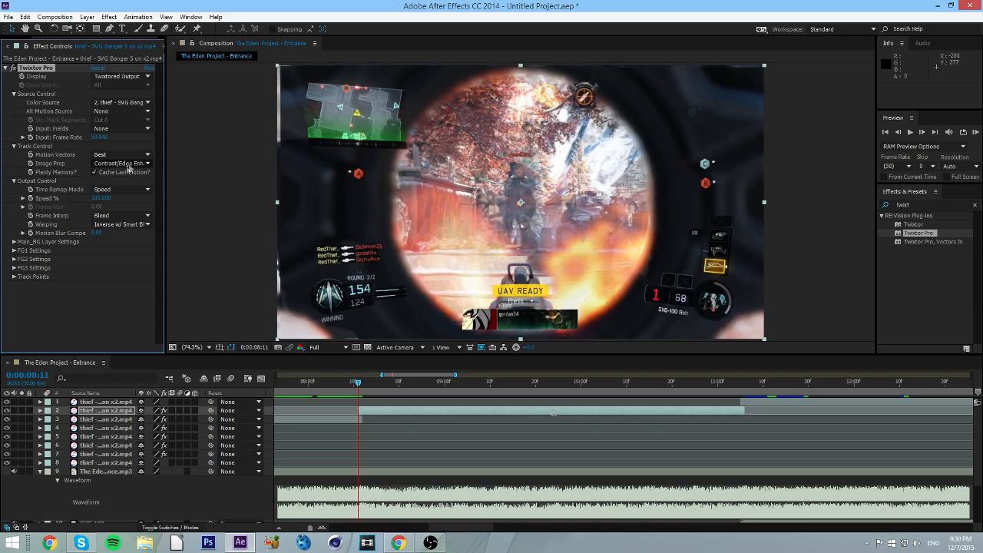
- Start keyframing layer 2's Twixtor Speed % at 0:00:08:11 and set it to 200 one frame further, at 0:00:08:12
click(31, 199)
key(u)
click(923, 133)
click(101, 197)
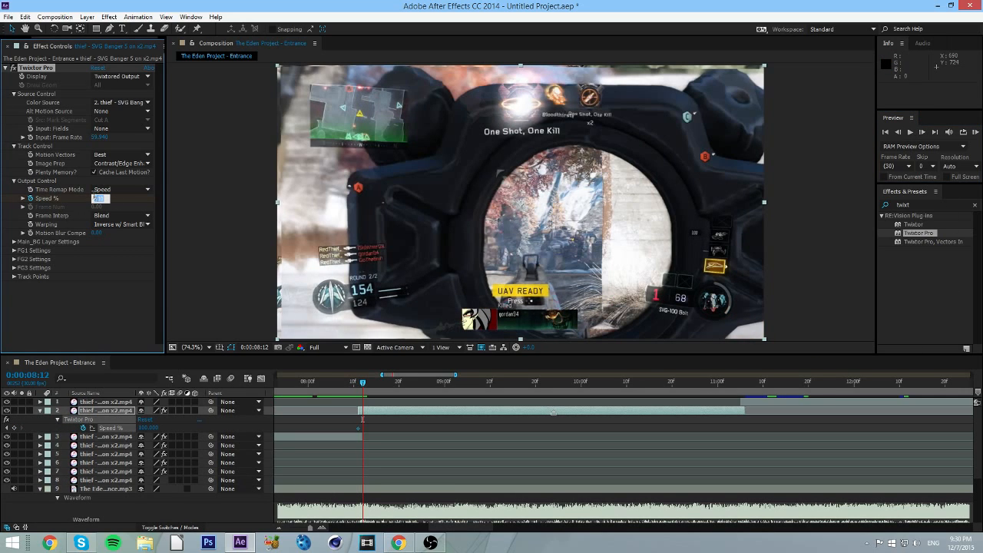
key(Return)
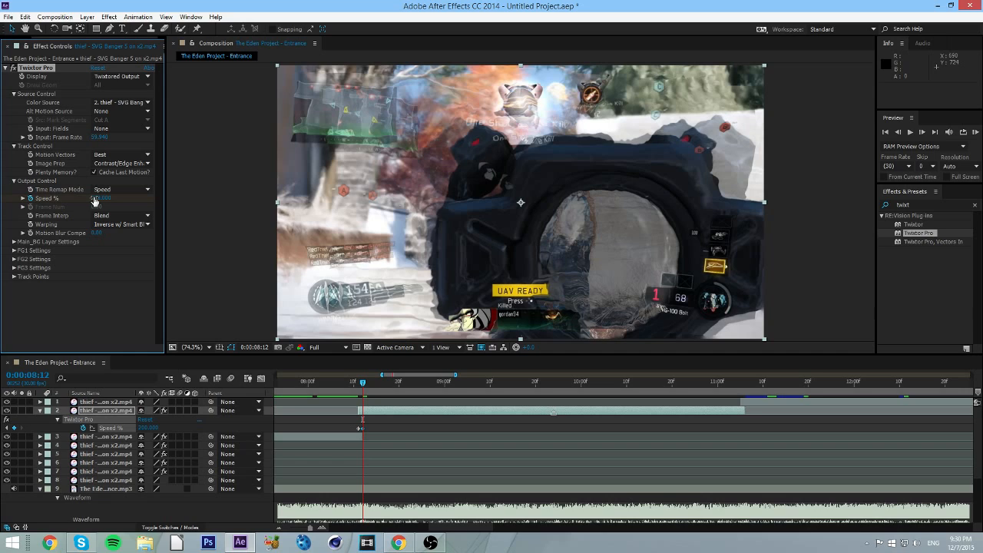
- Keyframe layer 2's Twixtor Speed % at 20 at 0:00:09:01
drag(438, 379, 451, 385)
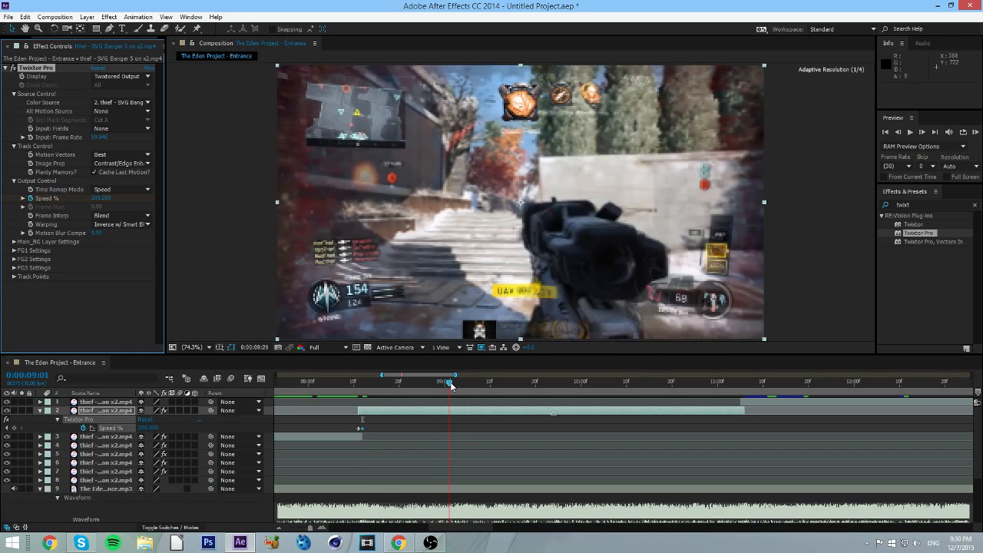
click(99, 197)
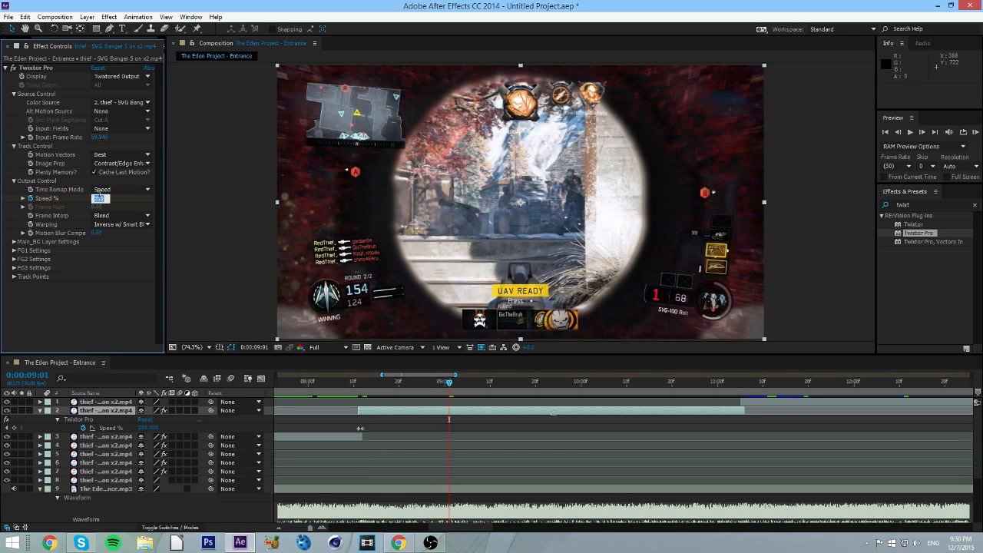
text(20)
key(Return)
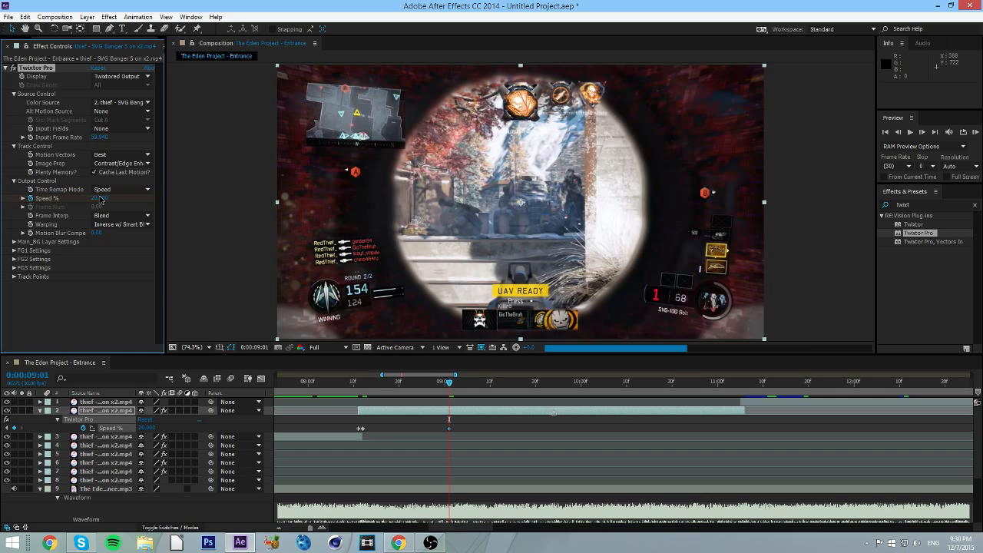
click(96, 198)
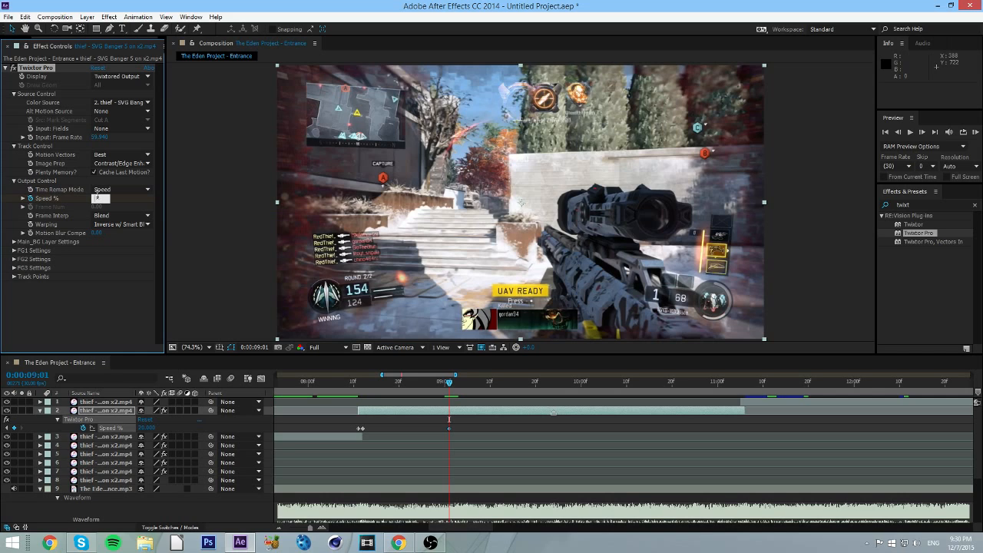
key(Return)
- Keyframe layer 2's Speed % at 150 at the 0:00:09:24 marker, 10 at 0:00:10:14 and 200 at 0:00:11:05
drag(386, 380, 553, 383)
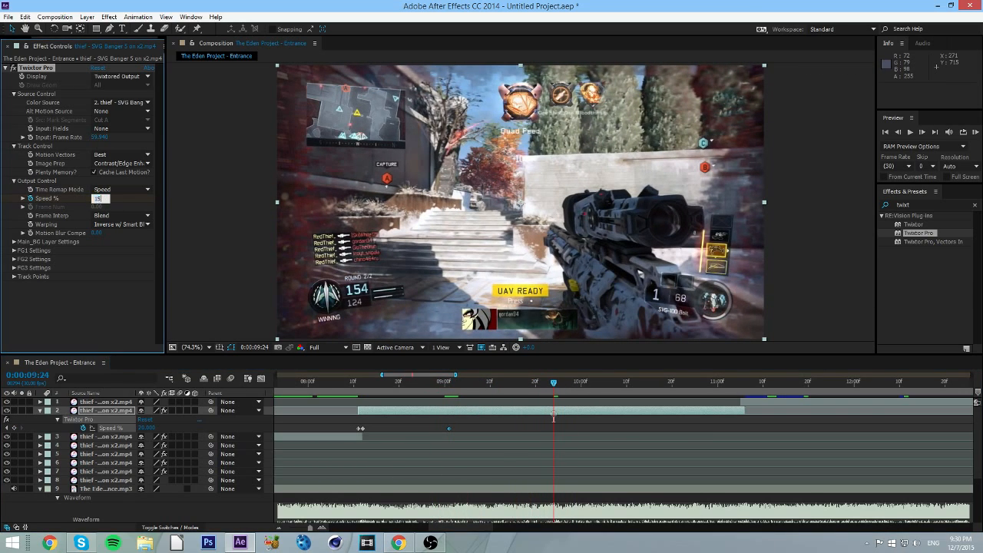
drag(555, 384, 645, 383)
click(95, 199)
key(Return)
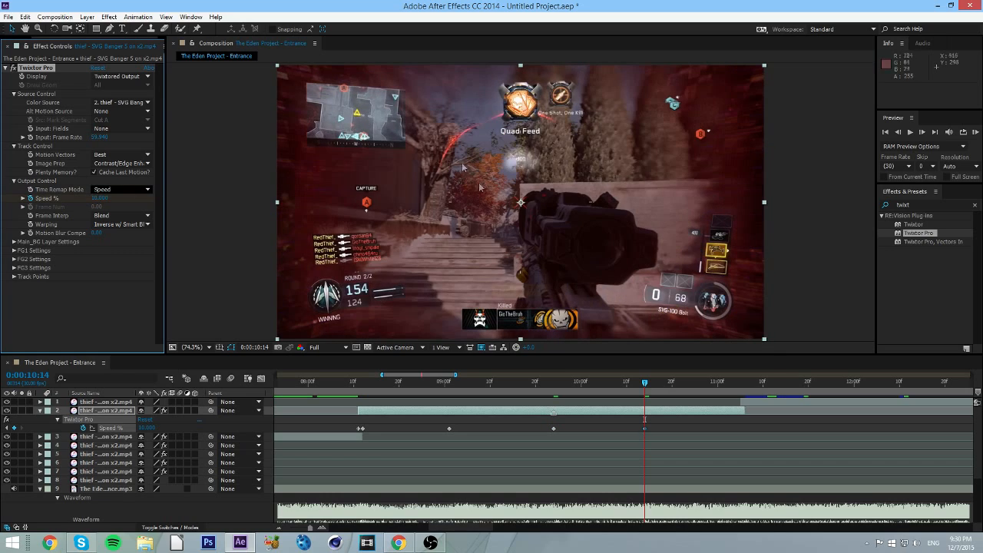
drag(647, 383, 740, 384)
click(97, 199)
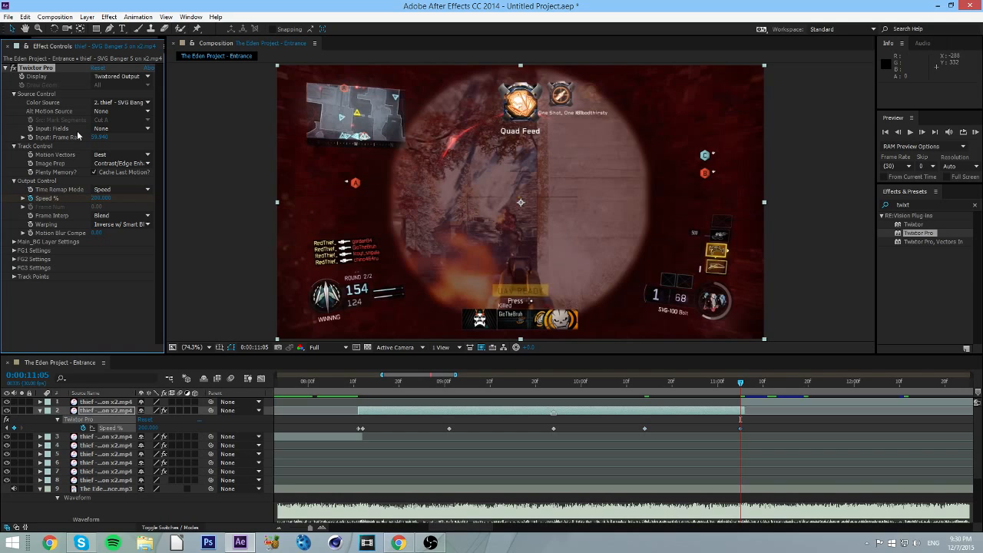
- Apply Easy Ease to all of layer 2's Speed % keyframes and show their curve in the Graph Editor
drag(764, 430, 326, 427)
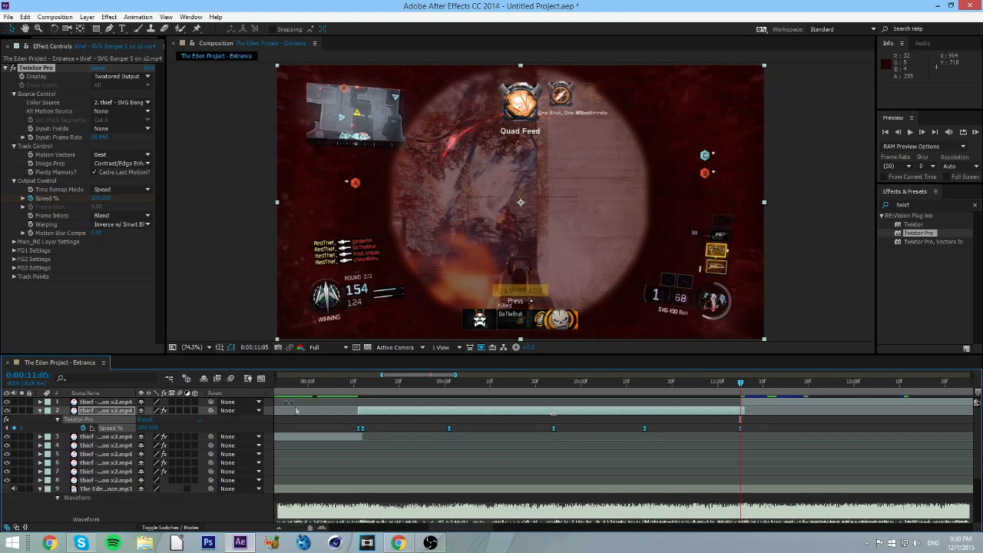
click(262, 378)
click(375, 410)
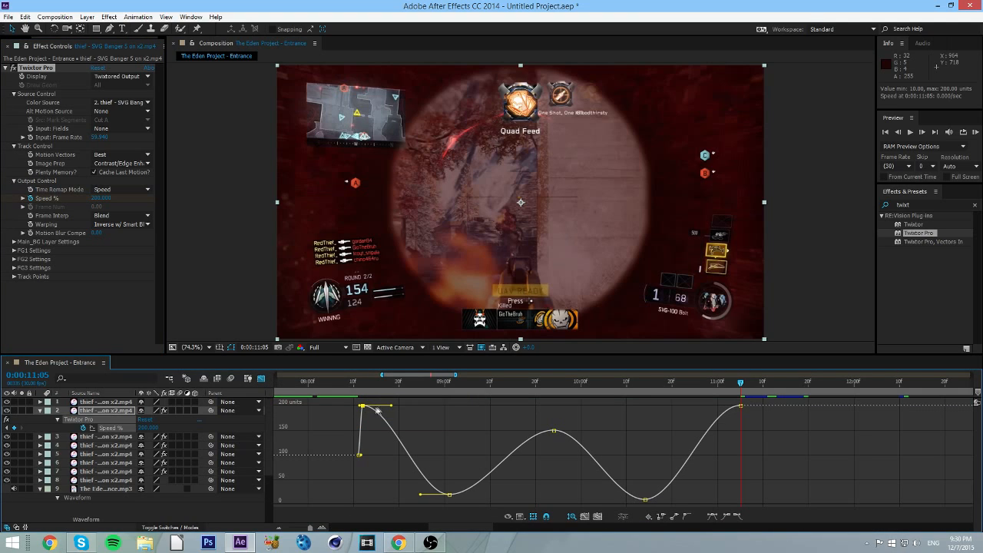
- Reshape layer 2's Speed % curve into sharp peaks at 0:00:08:12, 0:00:09:24 and 0:00:11:05 with long, flat valleys between them
drag(393, 409, 382, 494)
drag(519, 431, 573, 492)
drag(485, 496, 525, 499)
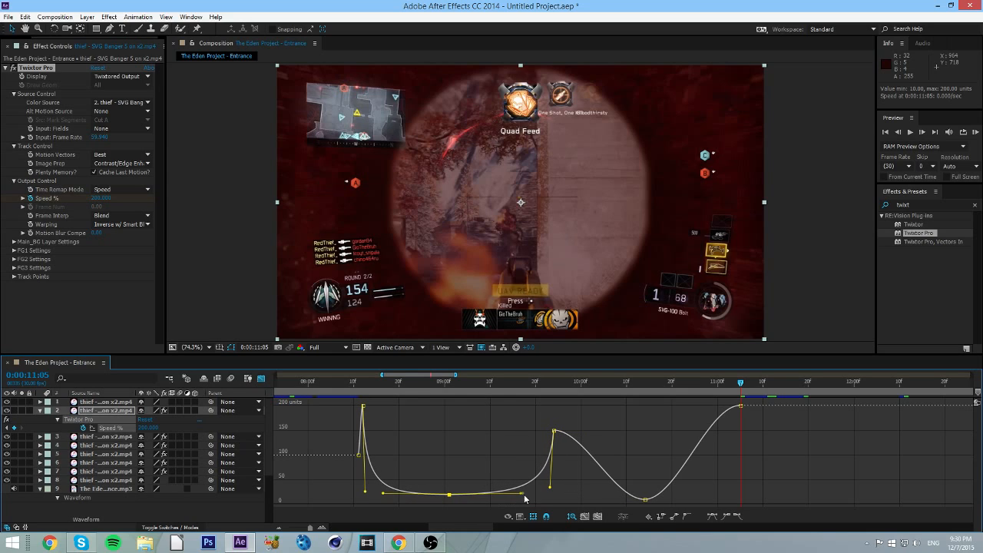
drag(554, 431, 554, 494)
click(741, 406)
drag(708, 407, 778, 499)
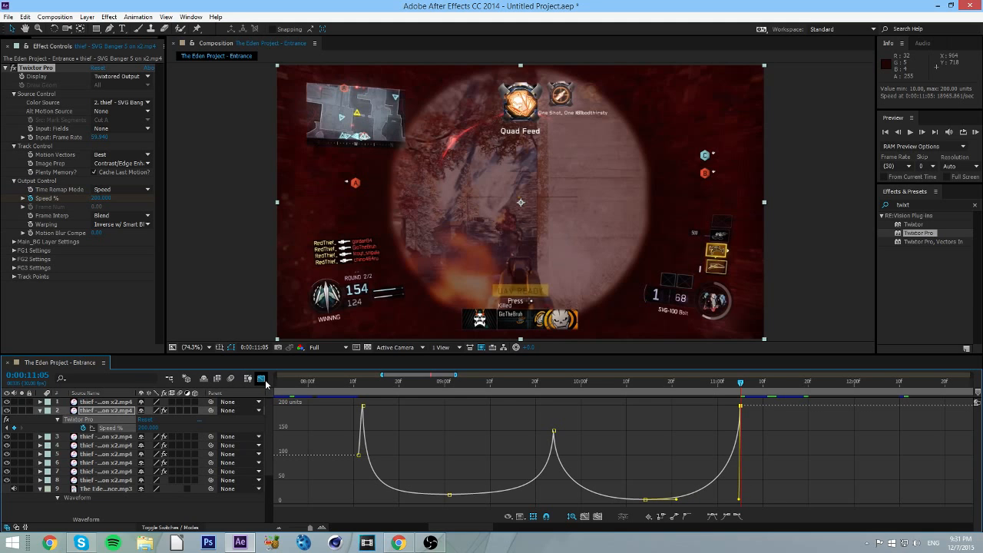
- Scrub through layer 2's speed ramp, refine the curve handles around the 0:00:10:14 keyframe, and collapse the layer's keyframes
click(261, 378)
drag(384, 382, 735, 387)
click(262, 377)
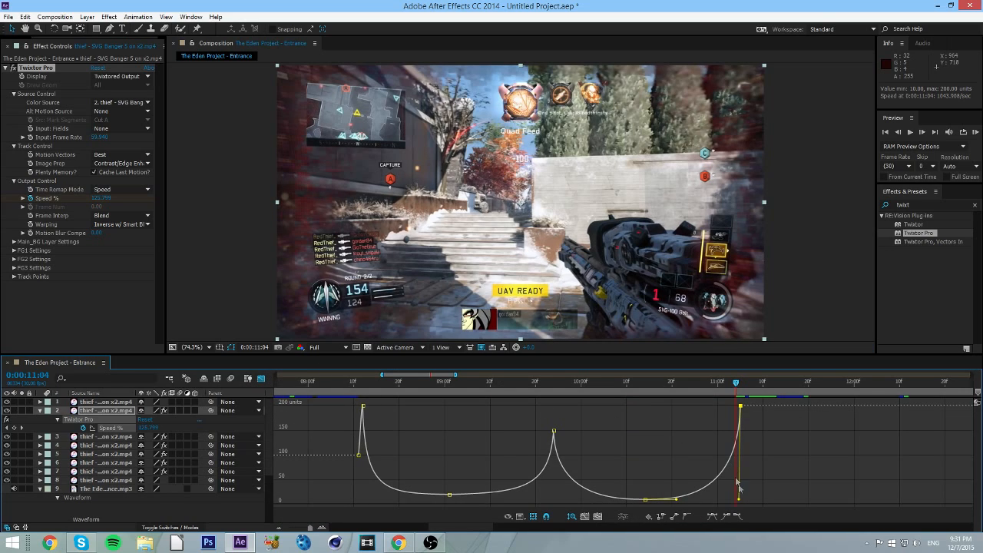
click(649, 499)
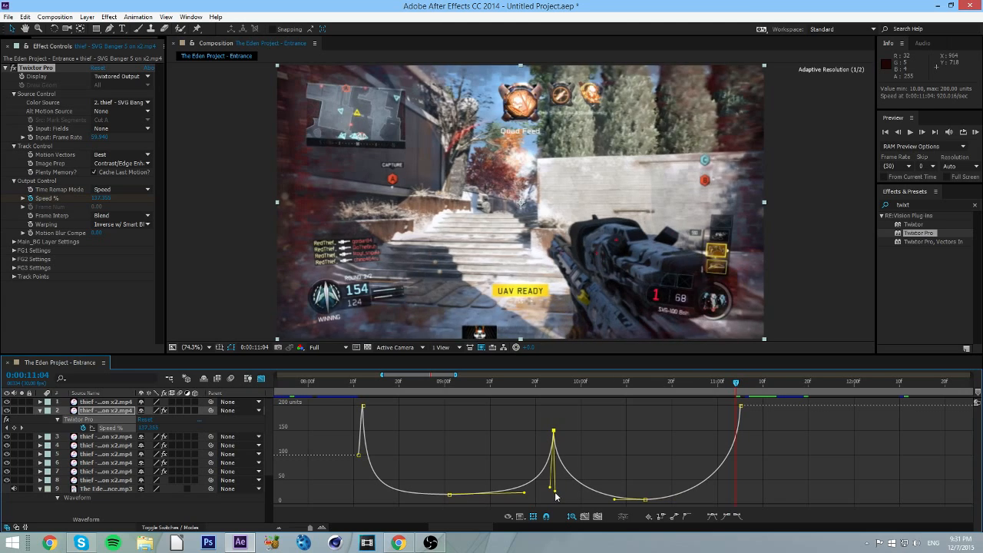
click(262, 378)
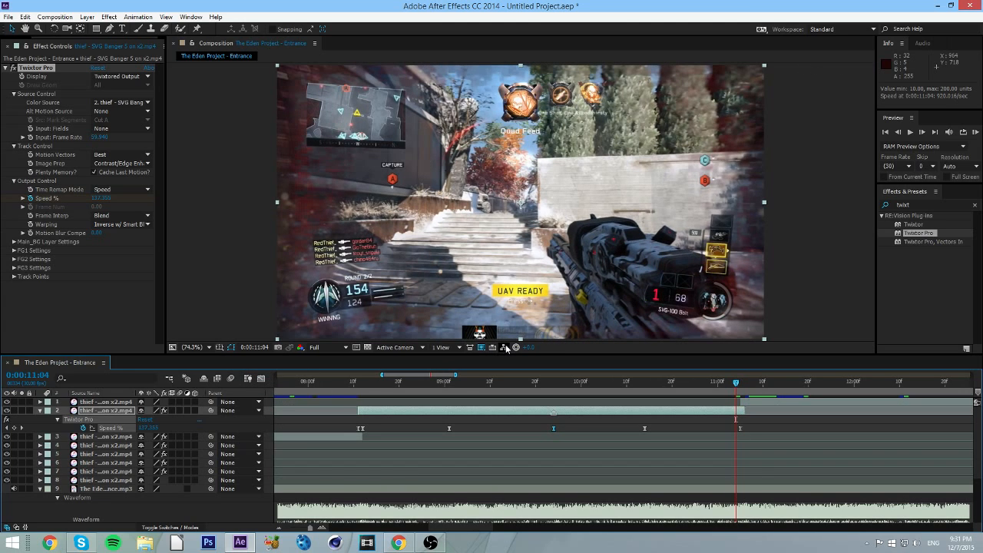
key(u)
- Scrub through layer 2's retimed segment from 0:00:08:12 to 0:00:11:05 to review the speed ramp
drag(364, 385, 645, 297)
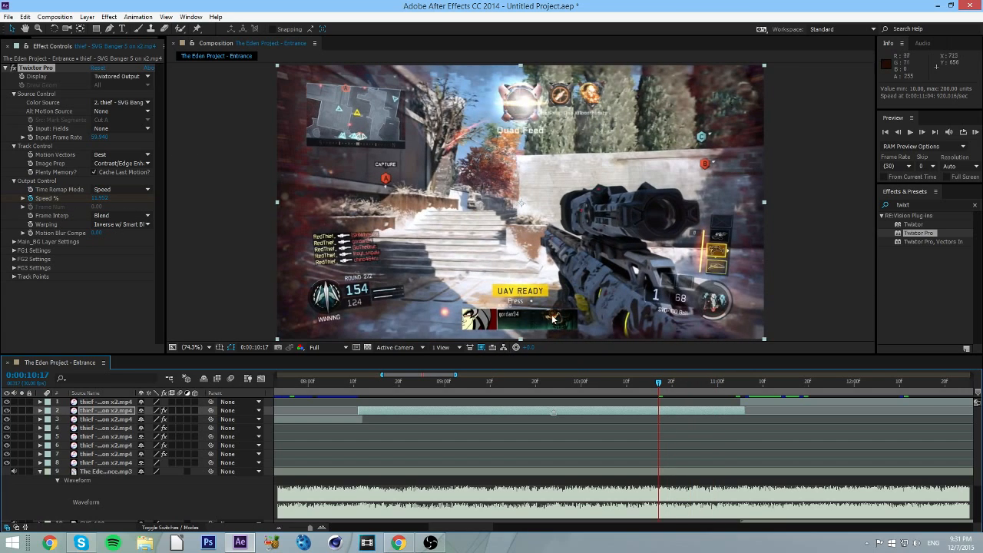
drag(424, 382, 459, 386)
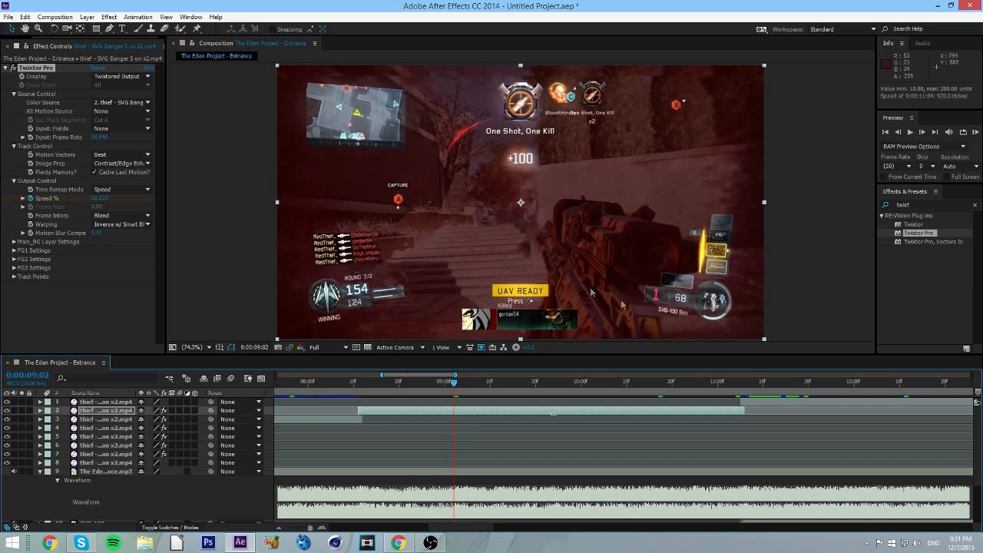
mouse_move(361, 382)
mouse_down()
mouse_move(386, 383)
mouse_move(363, 380)
mouse_up()
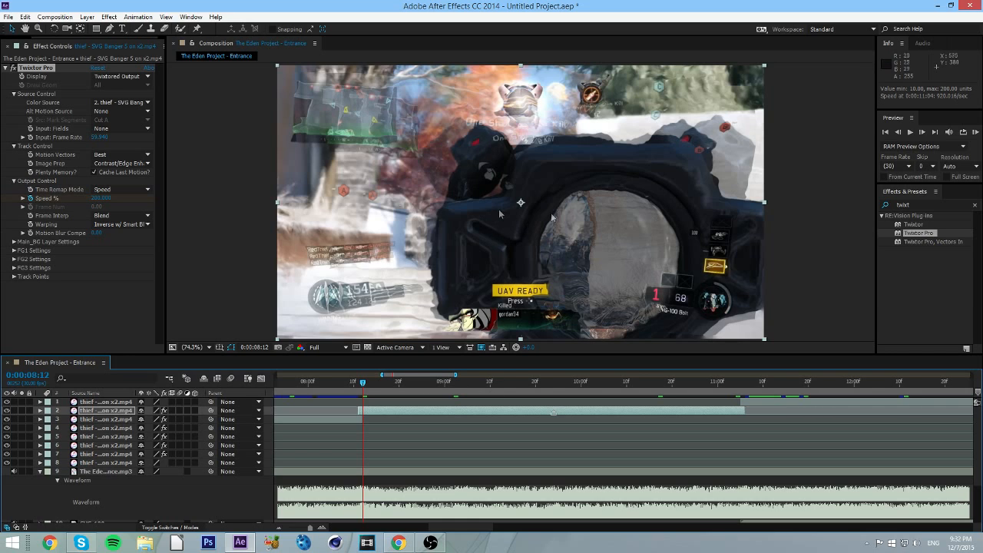
drag(363, 384, 670, 375)
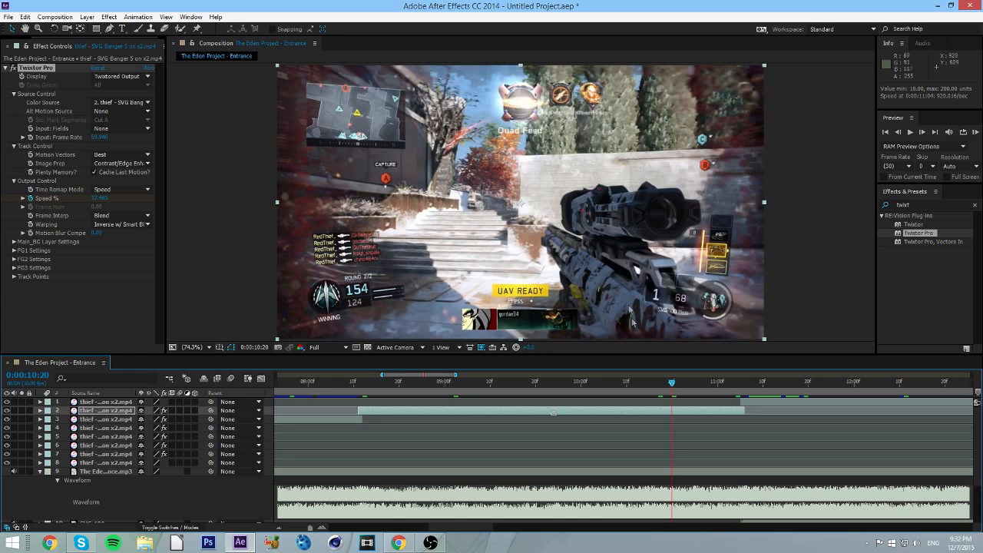
key(space)
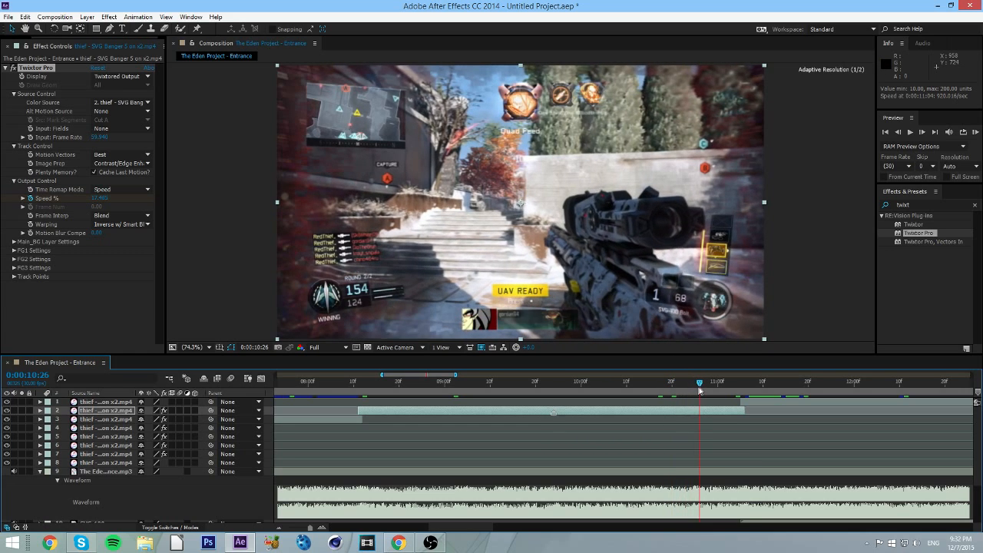
click(671, 386)
drag(670, 388, 739, 339)
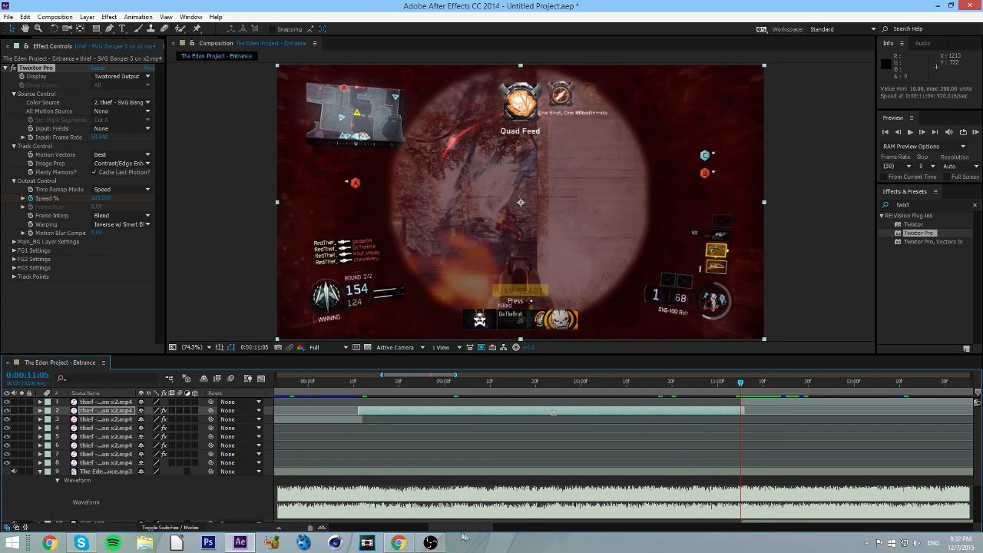
- Preview the audio from 0:00:11:05 and trim layer 1's out point to 0:00:12:11
key(KP_Decimal)
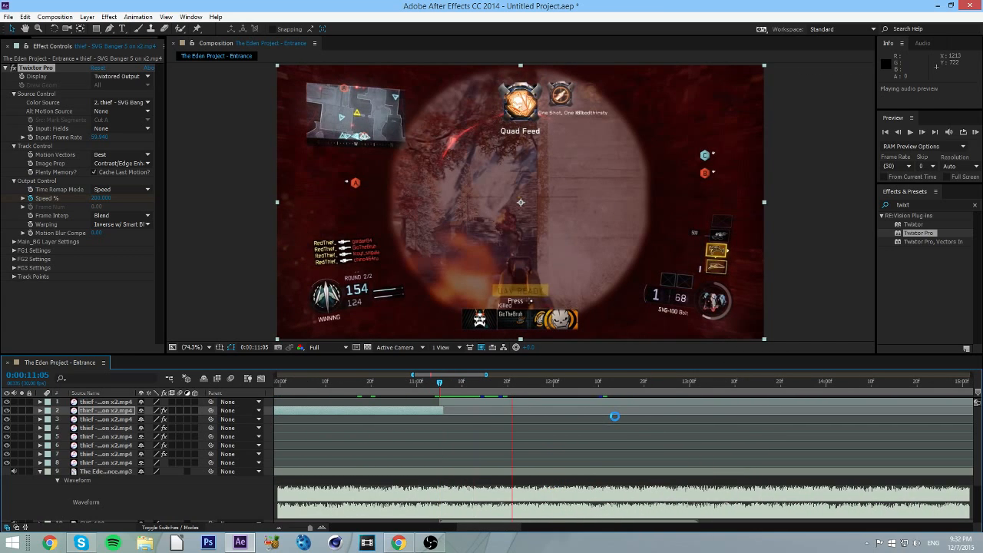
click(603, 394)
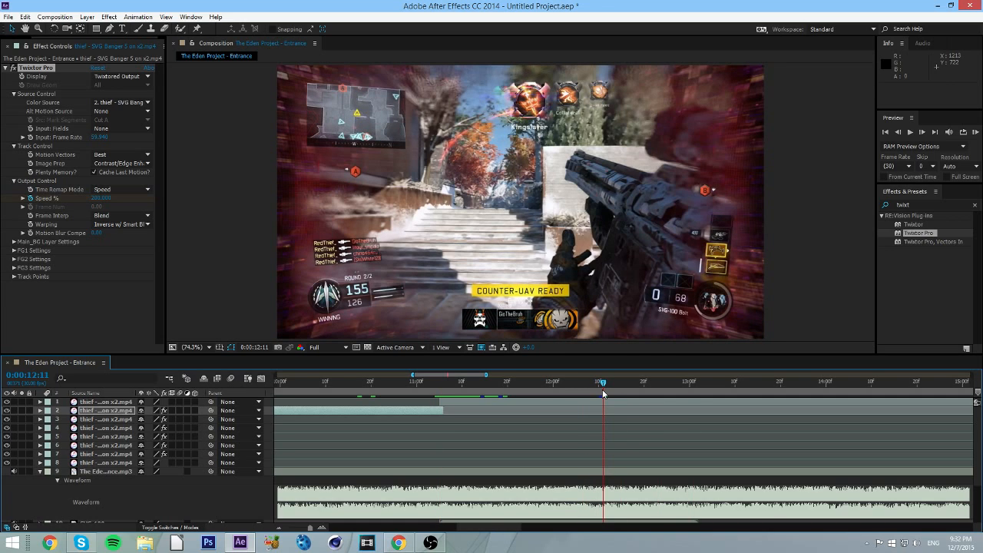
click(619, 403)
key(alt+])
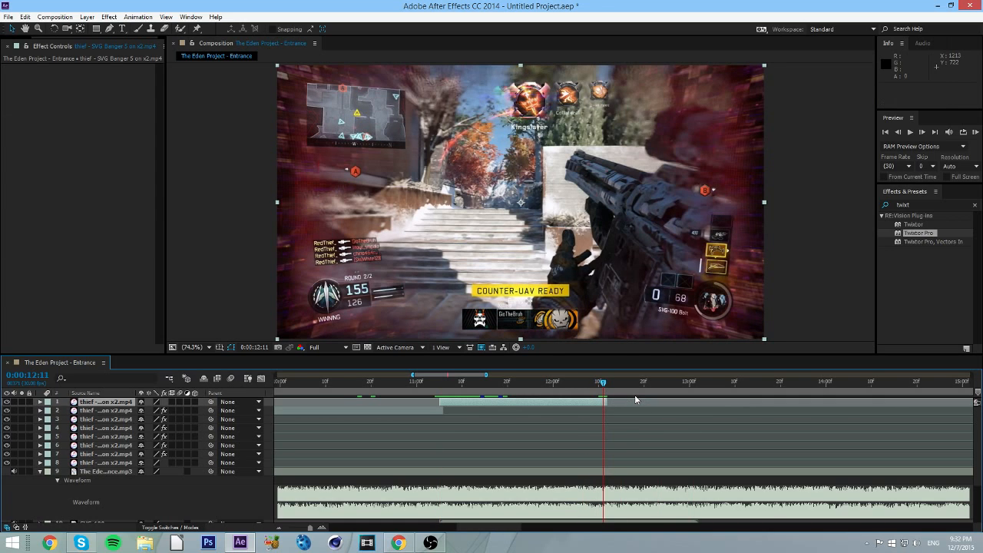
- Apply Twixtor Pro to layer 1 with the current time at 0:00:11:05 and set its Warping to Inverse w/ Smart Blend
click(439, 393)
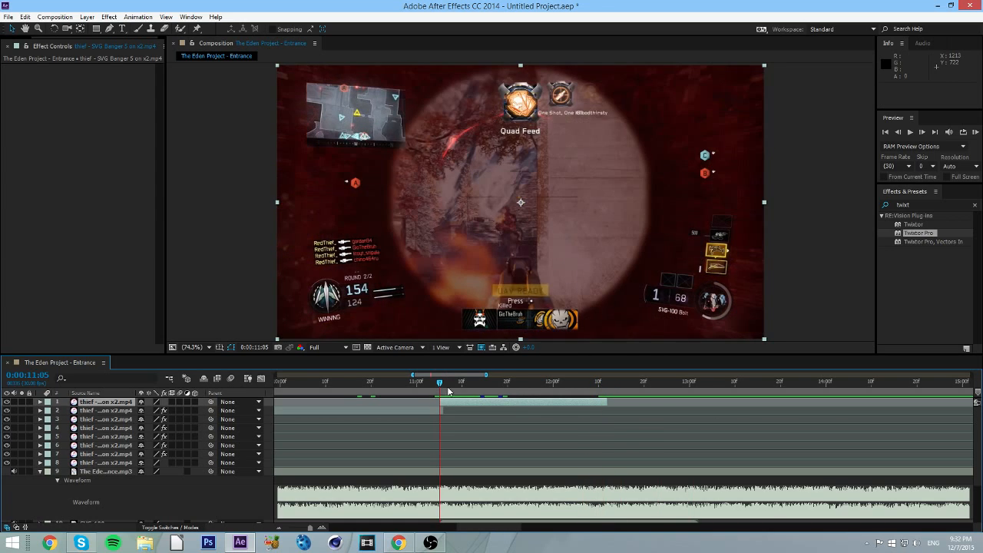
double_click(918, 235)
click(115, 223)
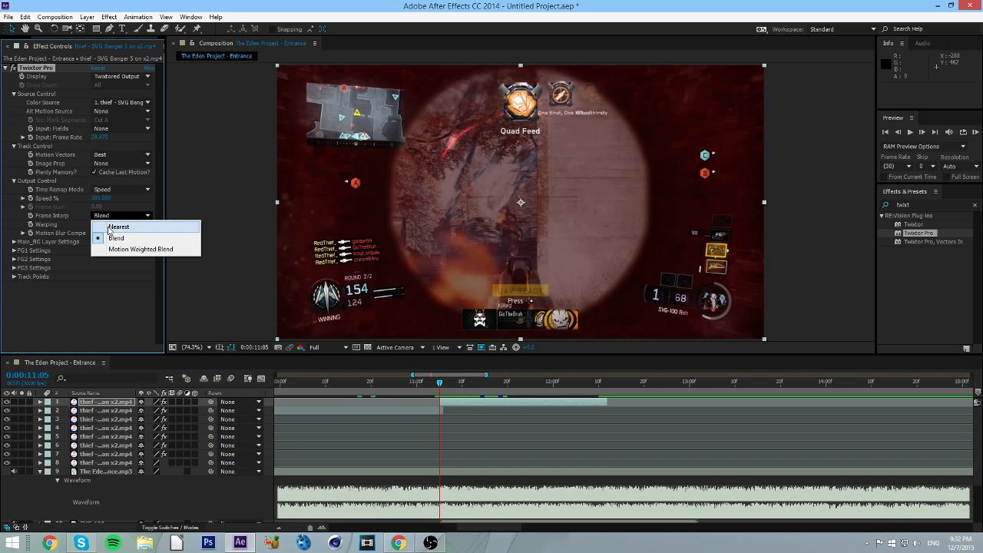
click(117, 234)
click(121, 223)
click(123, 246)
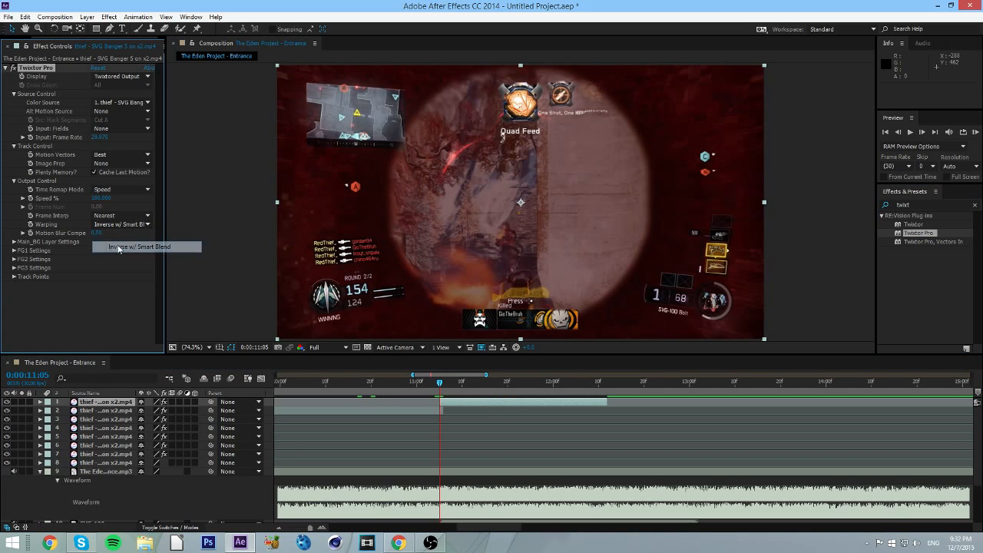
- Set layer 1's Twixtor Pro Image Prep to Contrast/Edge Enhance and its input frame rate to 59.94
click(119, 154)
click(115, 163)
click(119, 163)
click(122, 185)
click(100, 137)
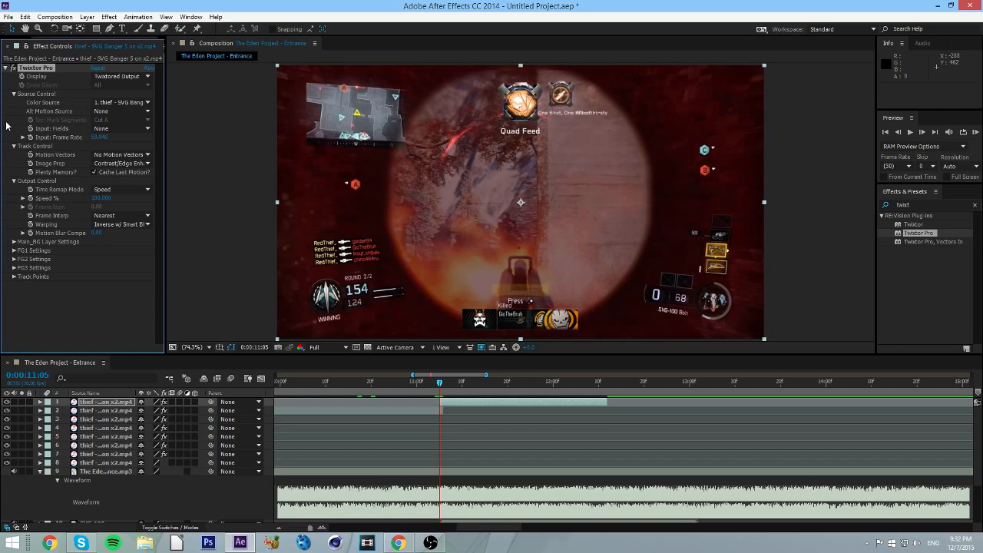
- Restore layer 1's Motion Vectors to Best and Frame Interp to Blend, and check its Main_BG Layer Settings
click(119, 155)
click(115, 216)
click(119, 215)
click(115, 238)
click(14, 242)
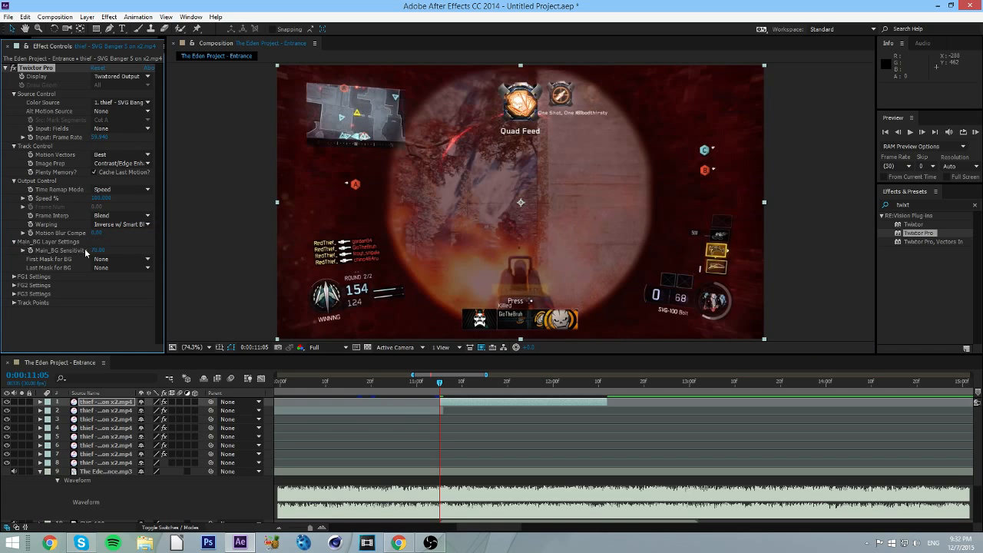
click(13, 242)
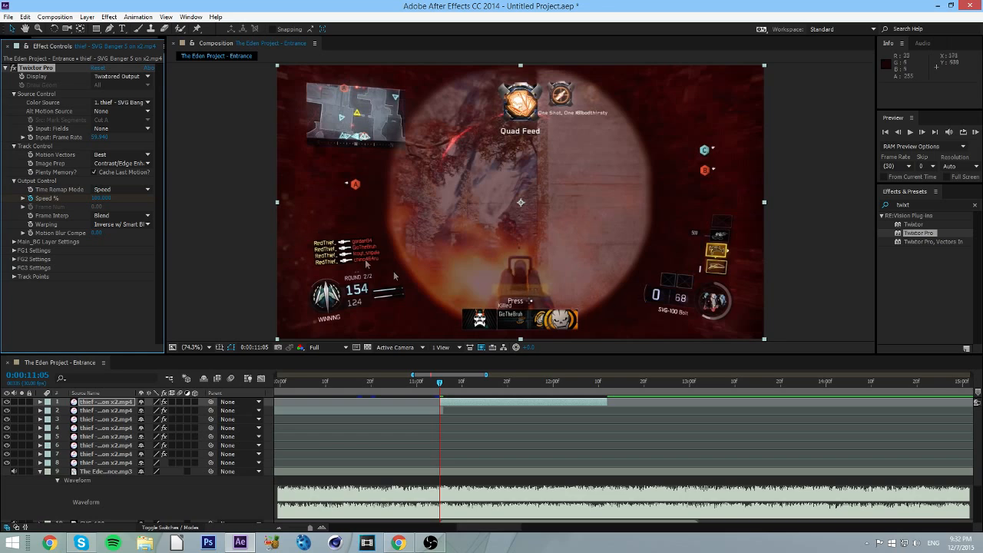
- Start keyframing layer 1's Twixtor Speed % at 0:00:11:05 and set it to 200 at 0:00:11:06
click(30, 198)
key(Page_Down)
click(99, 199)
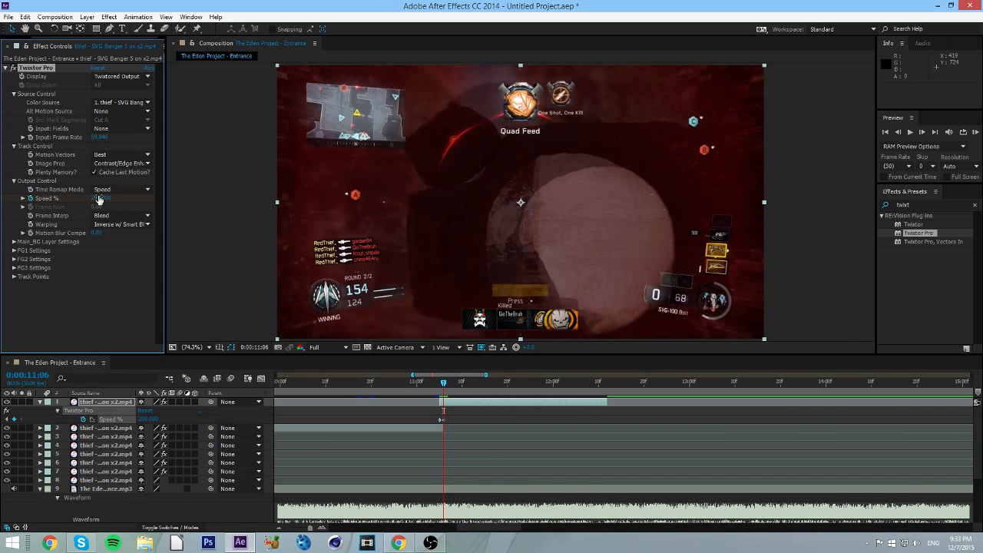
- Keyframe layer 1's Twixtor Speed % at 5 at 0:00:11:20
drag(444, 384, 508, 388)
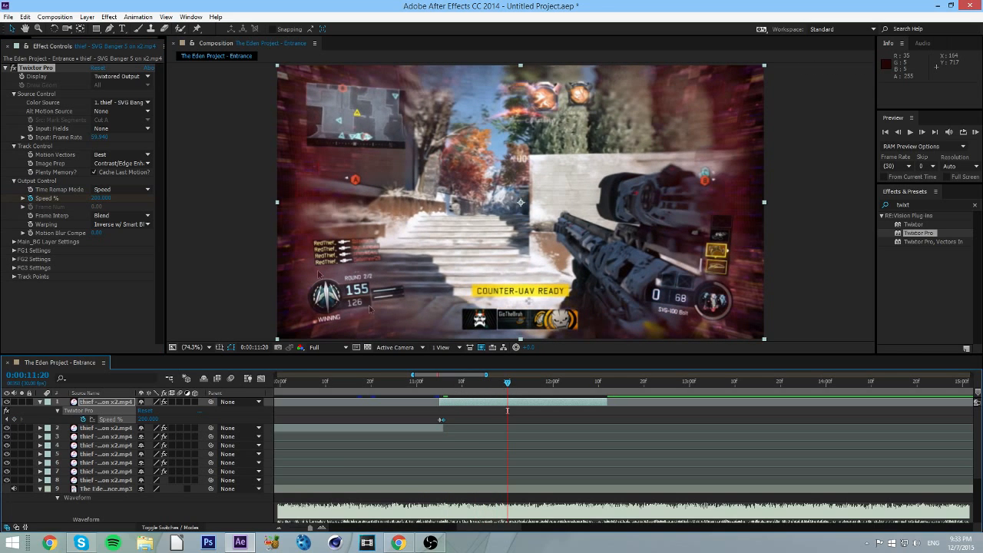
click(99, 199)
text(5)
key(Return)
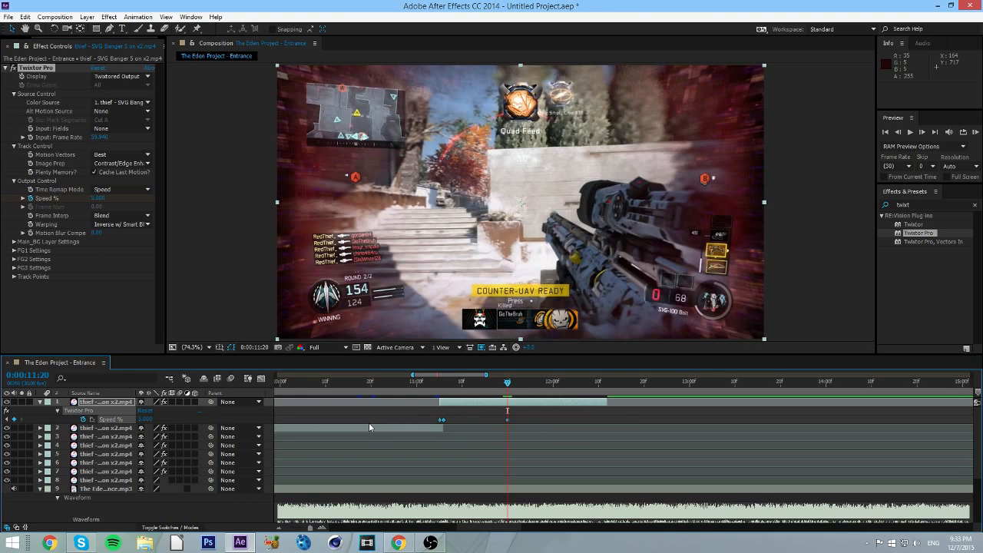
- Reshape layer 1's Twixtor Speed % curve into a steep drop easing out to the 0:00:11:20 keyframe, and scrub the result
click(261, 379)
click(443, 407)
drag(468, 411, 445, 478)
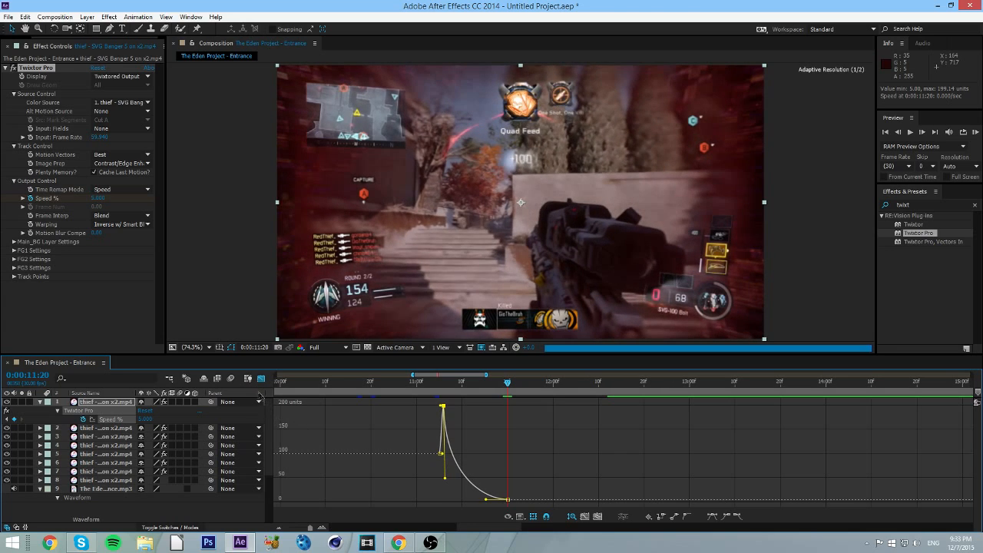
click(261, 379)
key(u)
click(442, 384)
drag(443, 388, 426, 400)
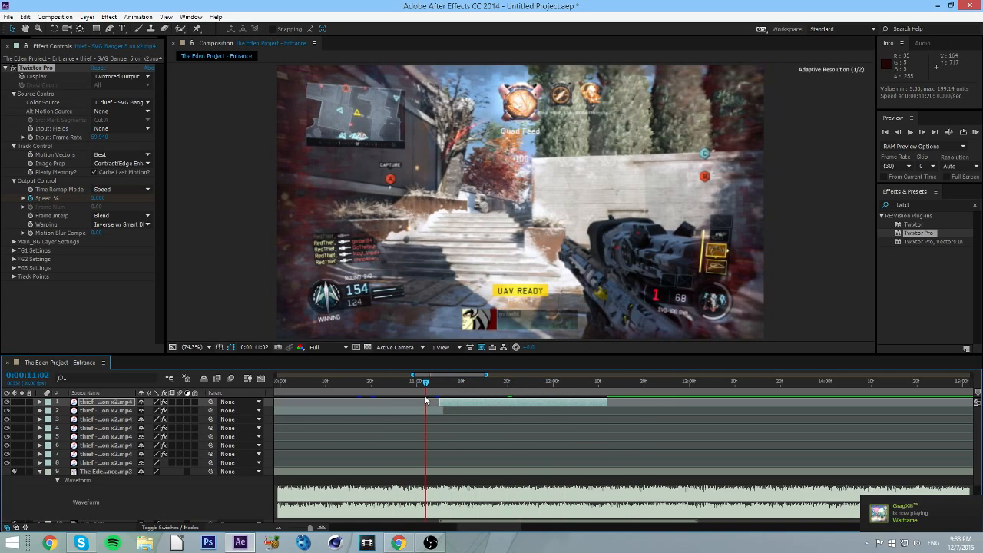
- End the work area at 0:00:12:12, trim the composition to it, and preview the result
mouse_move(369, 527)
mouse_down()
mouse_move(517, 521)
mouse_move(415, 526)
mouse_up()
click(466, 383)
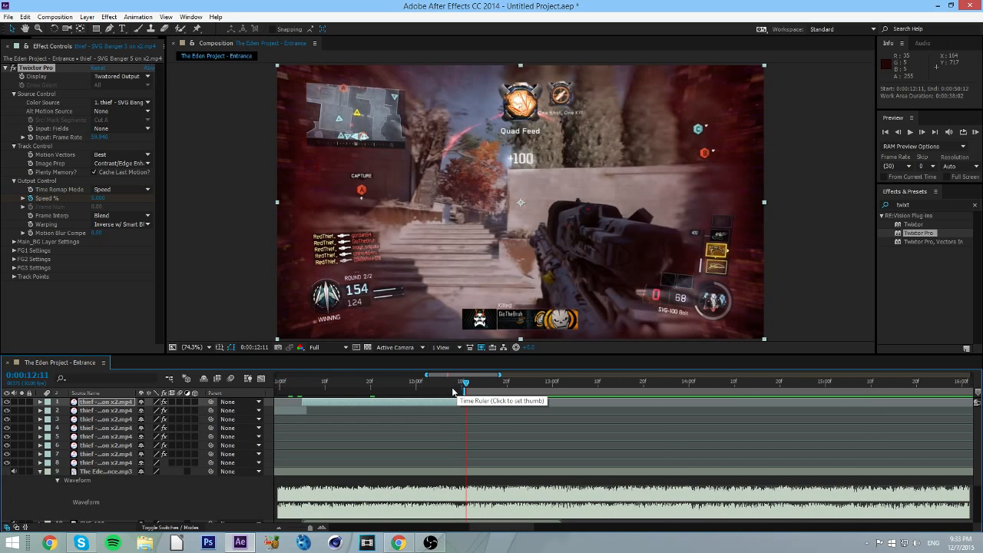
key(n)
right_click(454, 391)
click(507, 417)
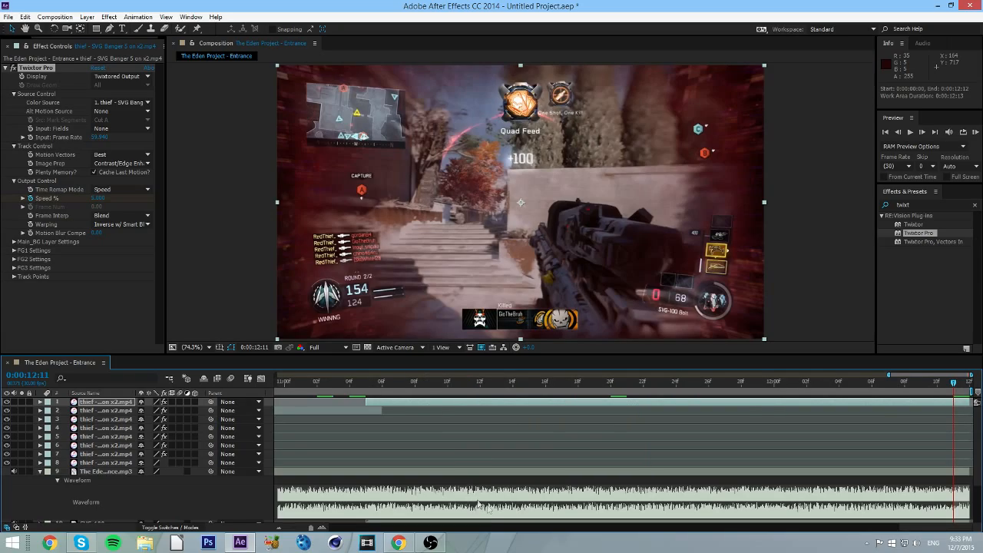
key(KP_0)
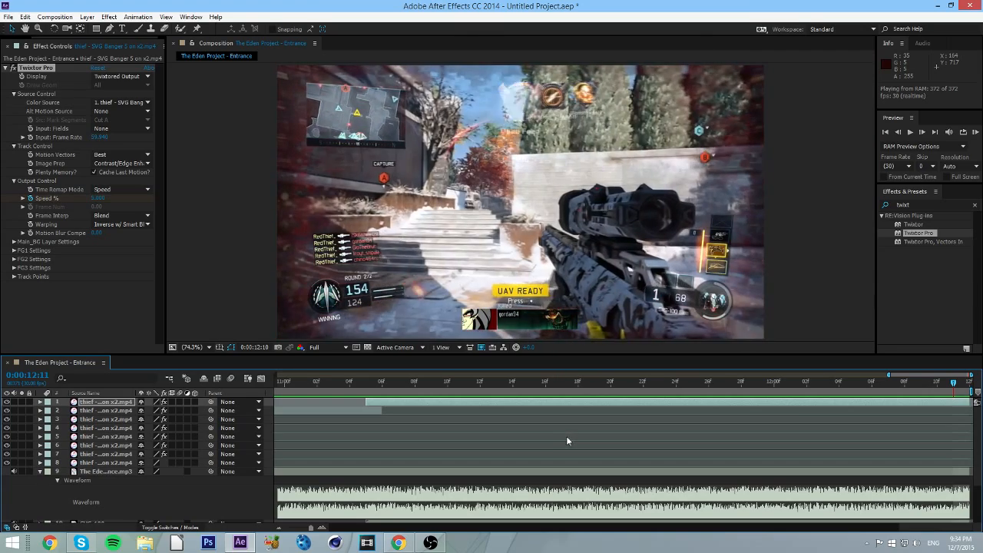
click(568, 503)
- Set layer 2's Twixtor Speed % keyframe at 0:00:09:01 to 30
drag(918, 530, 829, 530)
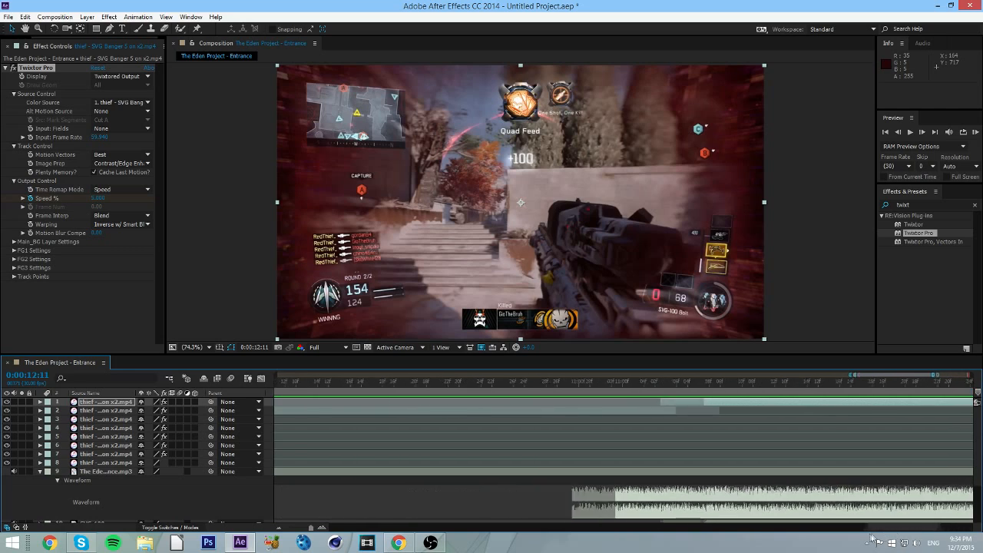
click(479, 415)
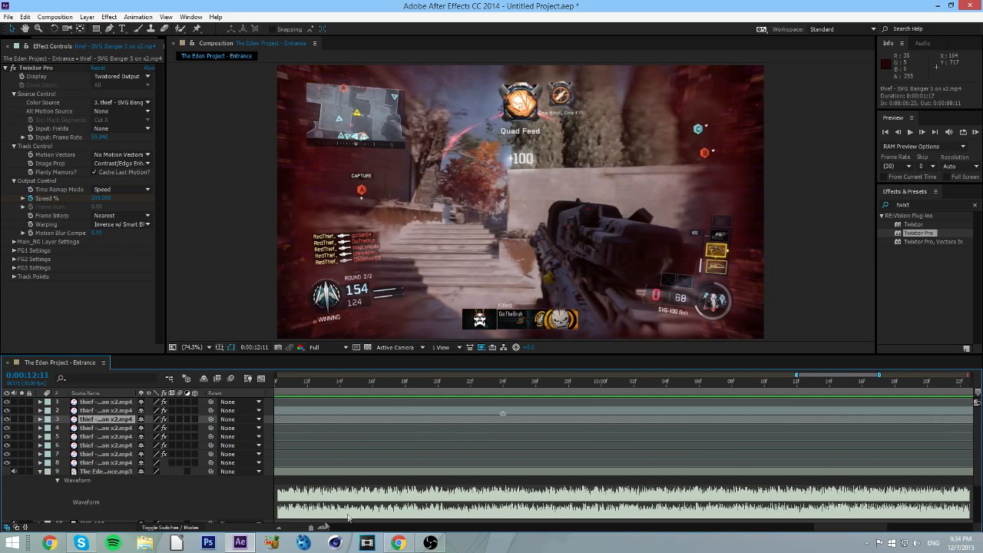
click(278, 527)
click(513, 409)
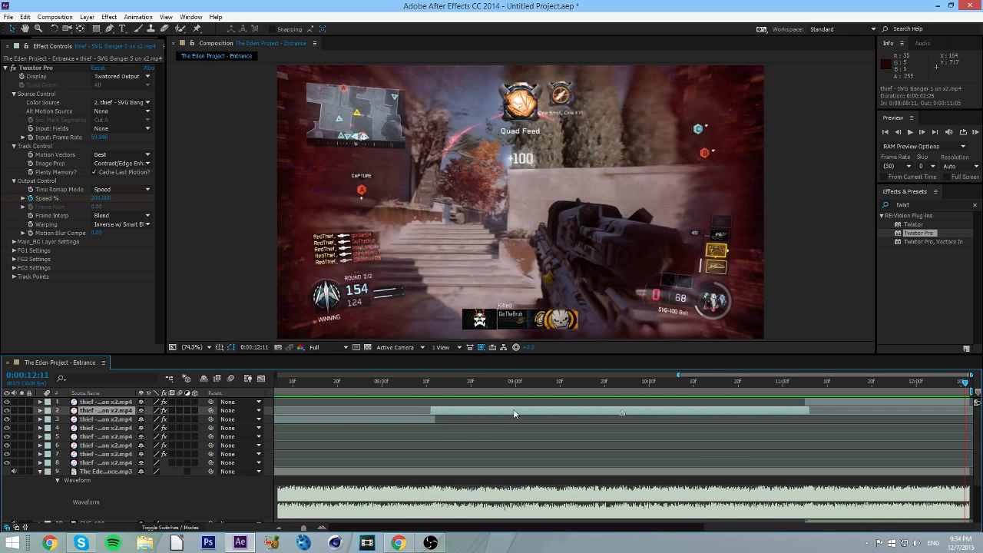
key(u)
drag(491, 383, 522, 394)
click(100, 198)
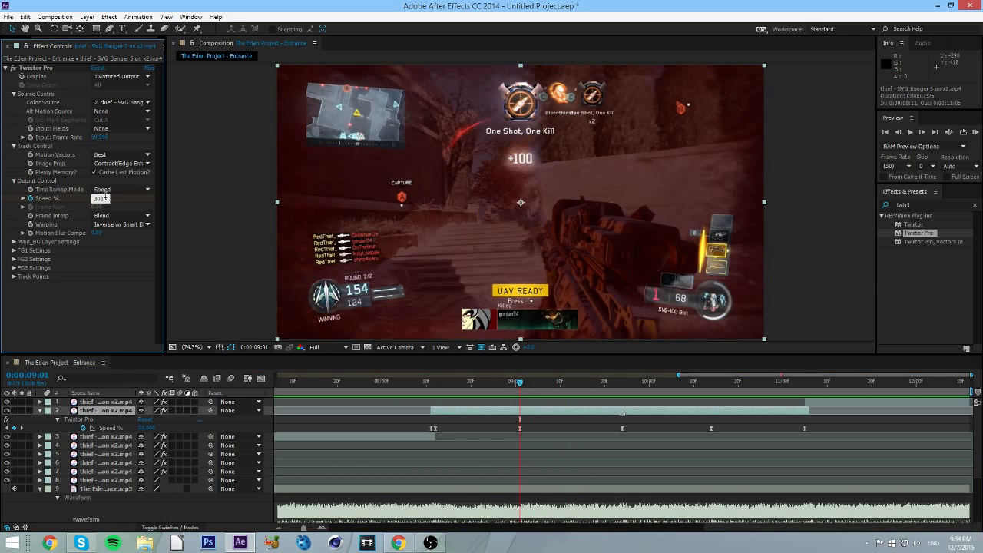
key(Return)
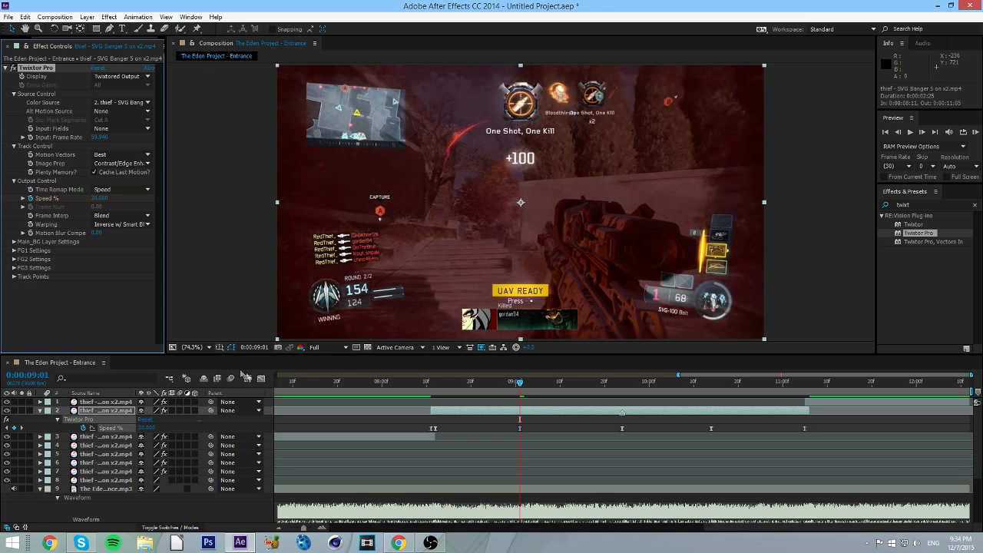
- Set layer 2's Twixtor Speed % keyframe at 0:00:09:24 to 200 with its speed curve displayed
click(261, 378)
drag(435, 387, 622, 378)
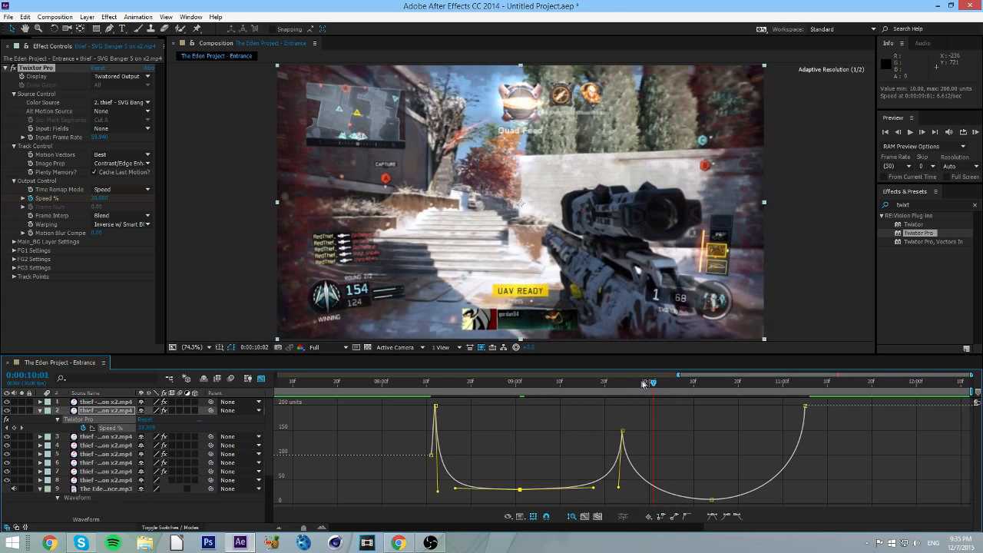
click(100, 198)
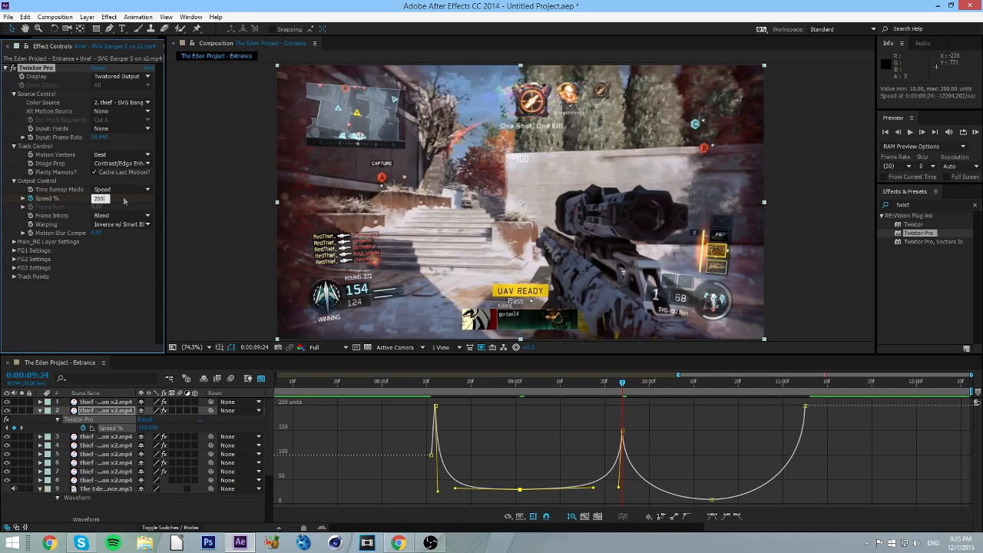
key(Return)
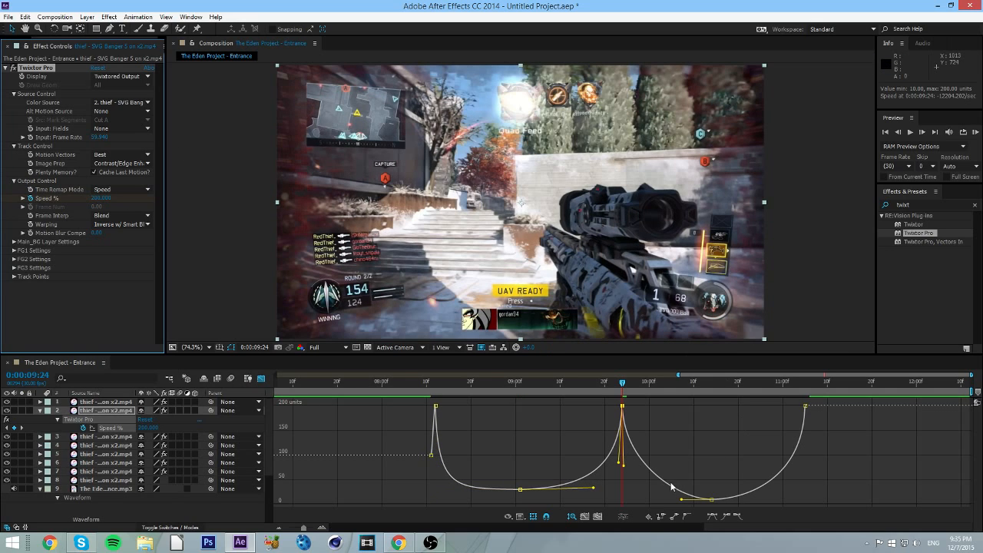
- Steepen the falloff of layer 2's speed curve after the 0:00:09:24 keyframe and preview the composition
drag(623, 466, 622, 490)
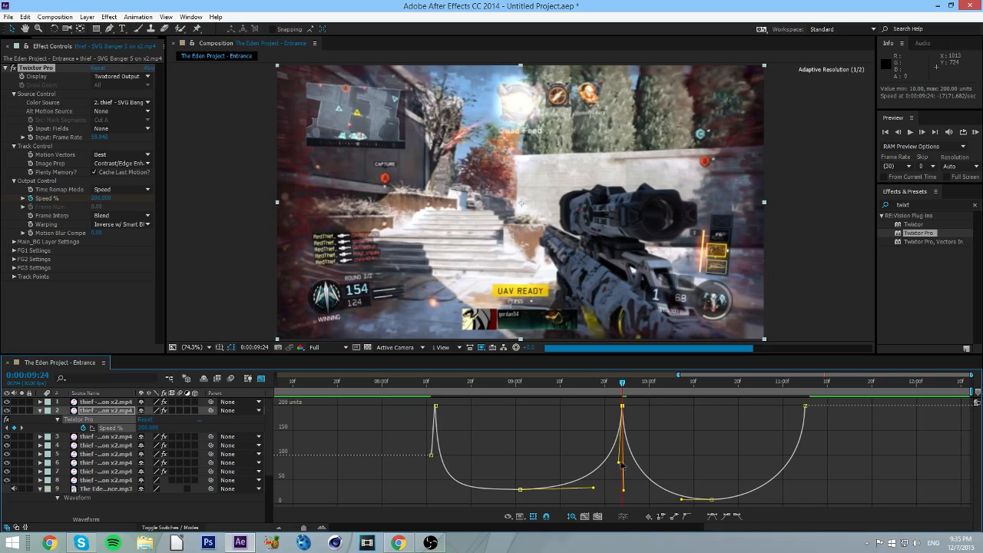
drag(683, 500, 645, 499)
drag(610, 382, 795, 388)
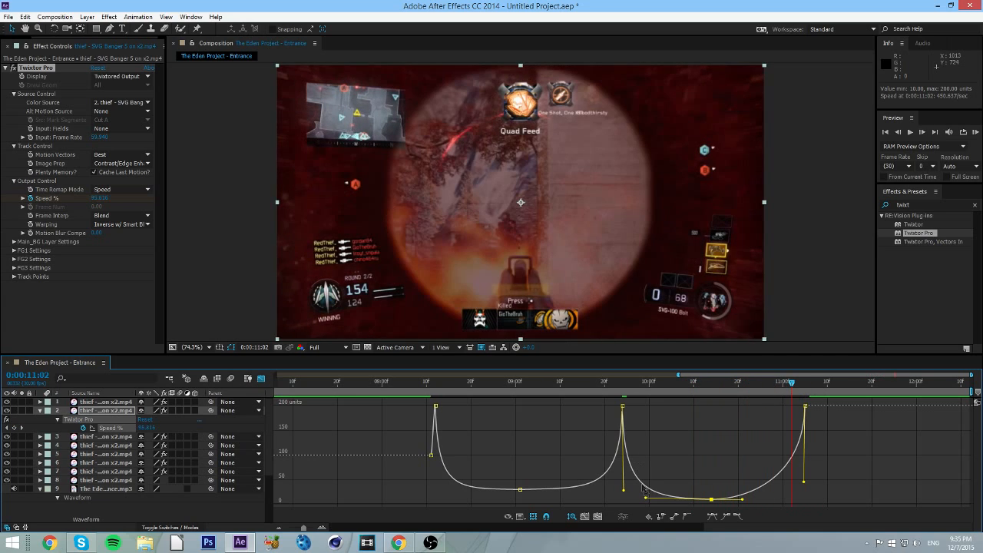
drag(645, 499, 679, 499)
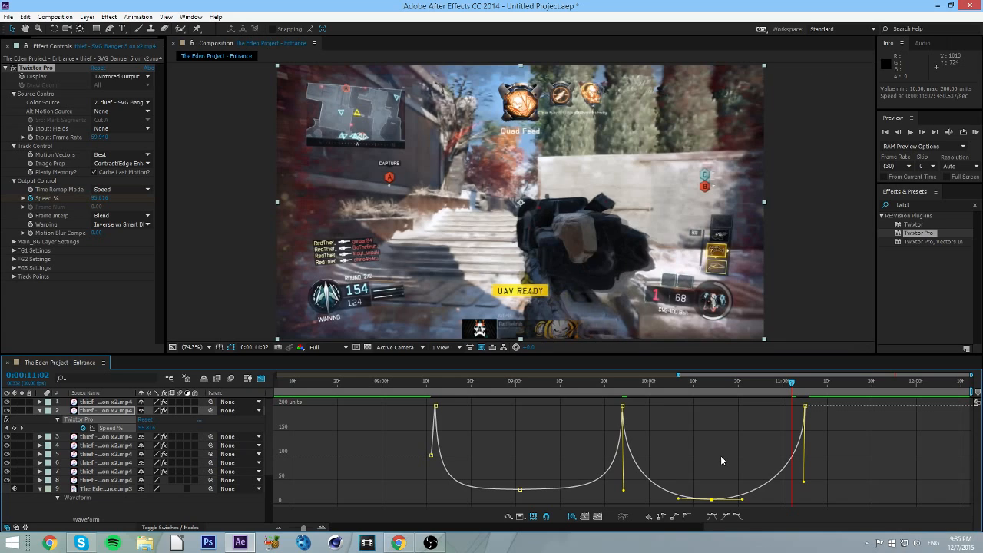
key(KP_0)
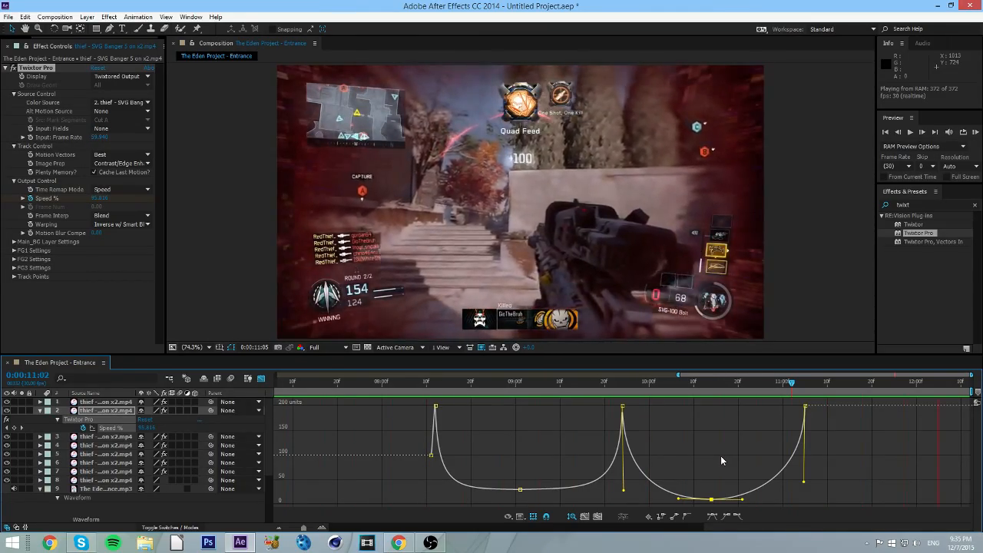
key(space)
- Lengthen both easing handles of layer 2's low-speed keyframe near 0:00:10:14 to flatten the slow section
drag(734, 384, 782, 384)
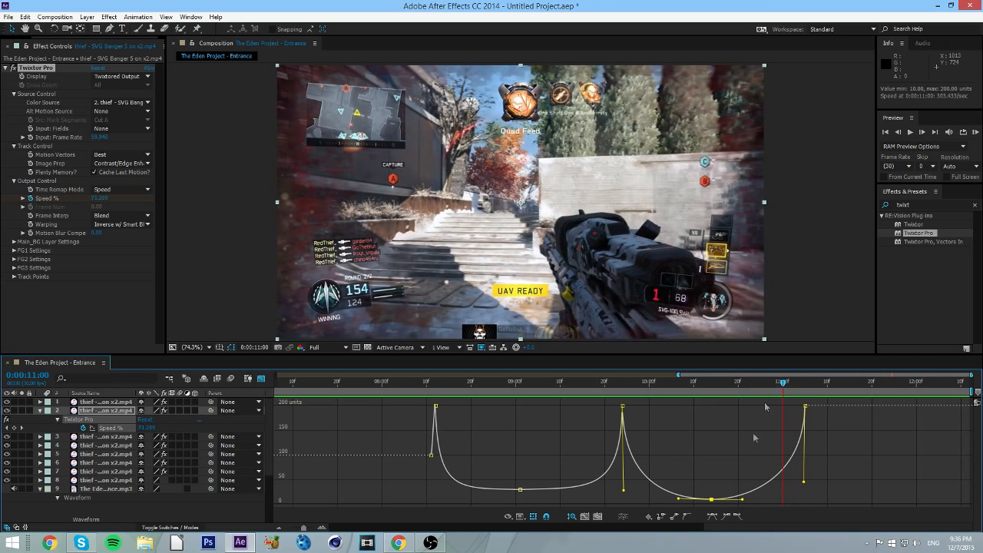
drag(744, 502, 768, 502)
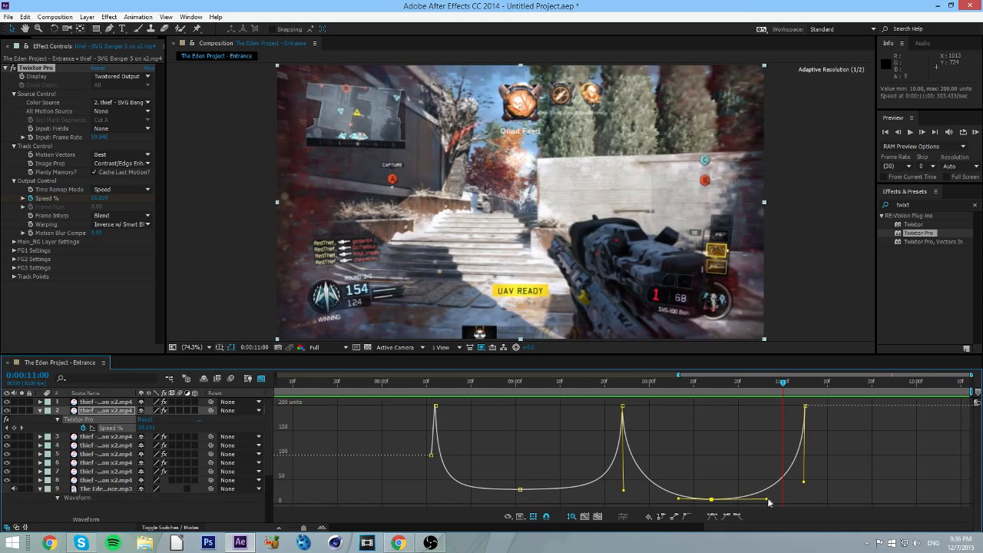
drag(783, 387, 637, 394)
drag(678, 500, 658, 501)
drag(621, 392, 650, 391)
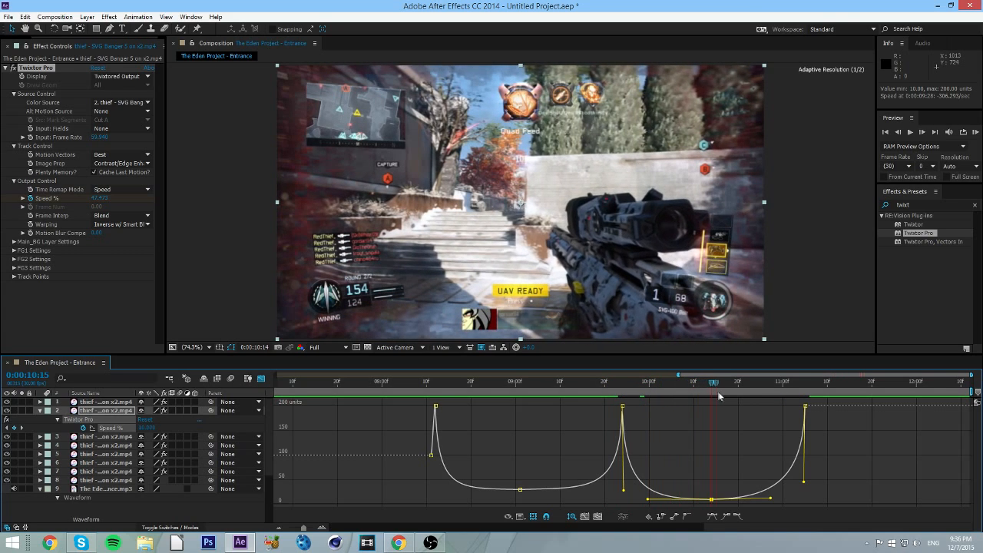
- Shorten the outgoing handle of layer 2's low-speed keyframe near 0:00:10:14 and return to the layer bar view
drag(785, 393, 742, 389)
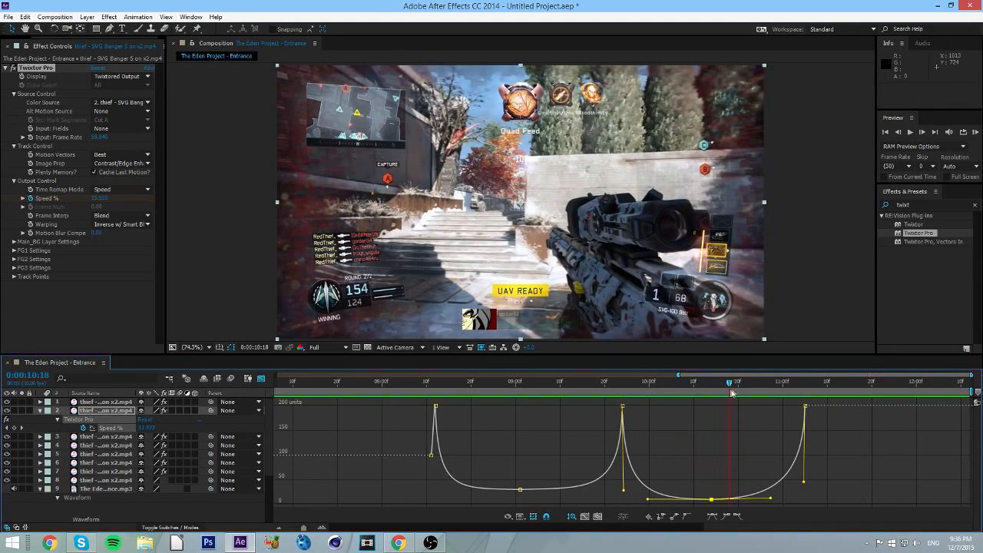
click(677, 382)
drag(677, 382, 738, 369)
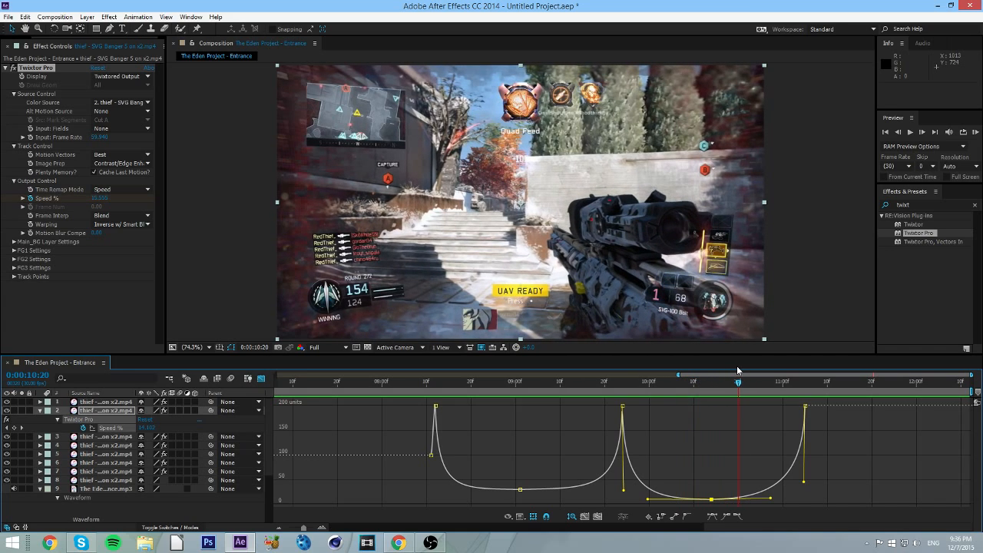
drag(771, 500, 765, 501)
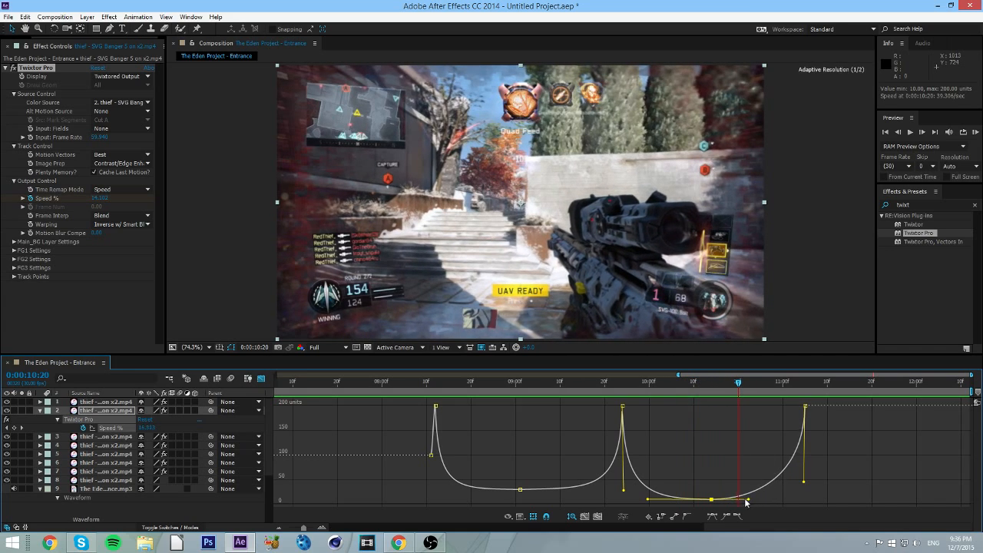
drag(738, 387, 417, 355)
key(space)
click(262, 379)
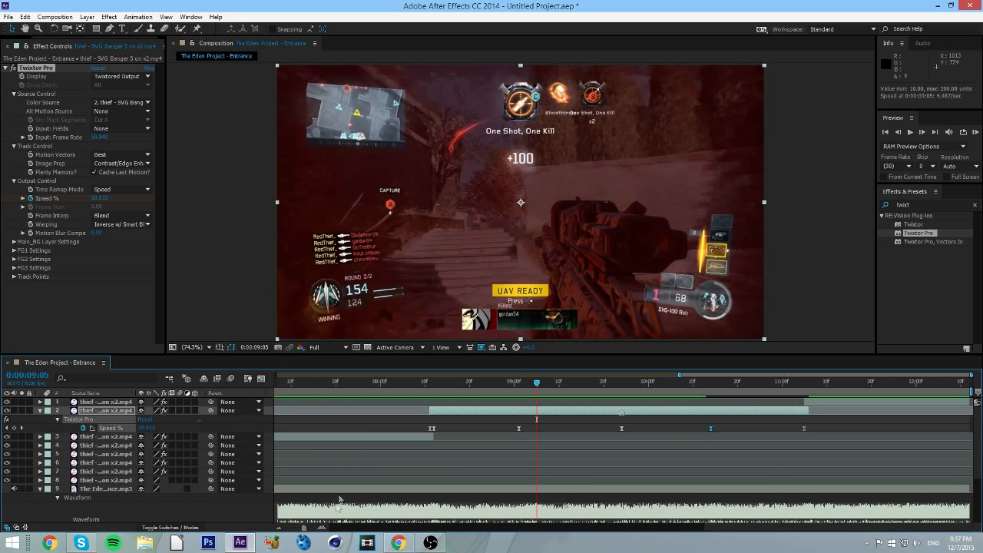
- Shift layer 8 one second later and extend its in-point back to 0:00:00:00
drag(310, 530, 286, 528)
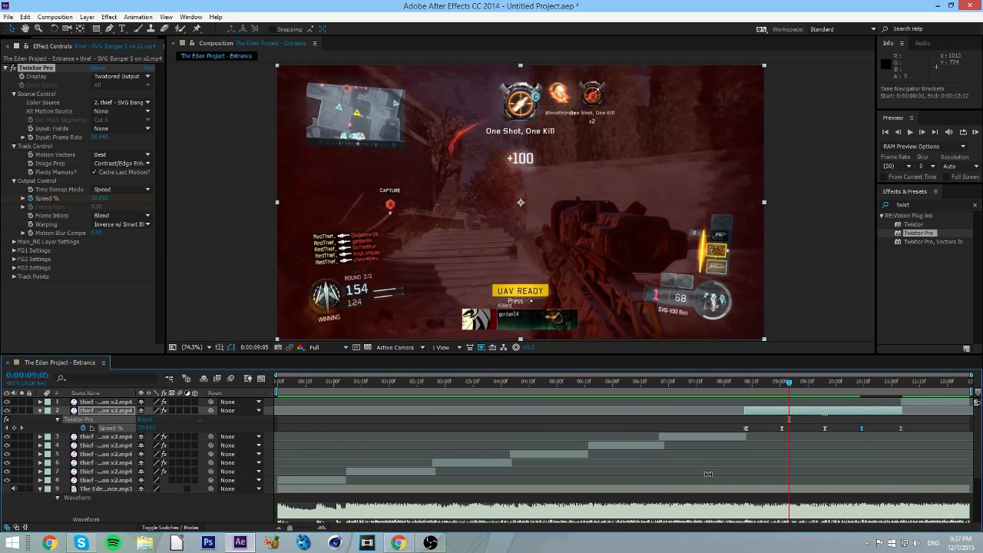
key(u)
drag(278, 381, 244, 389)
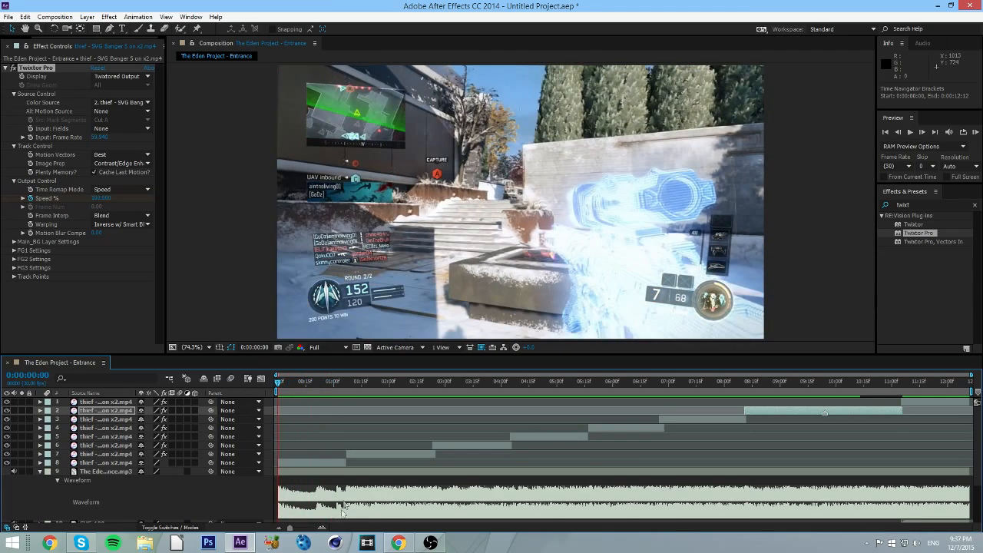
click(322, 527)
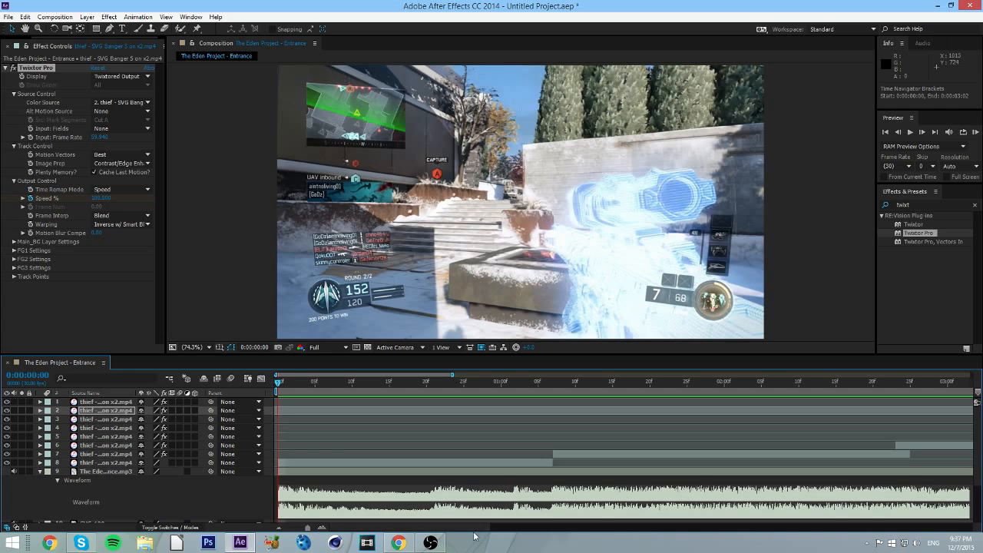
click(545, 384)
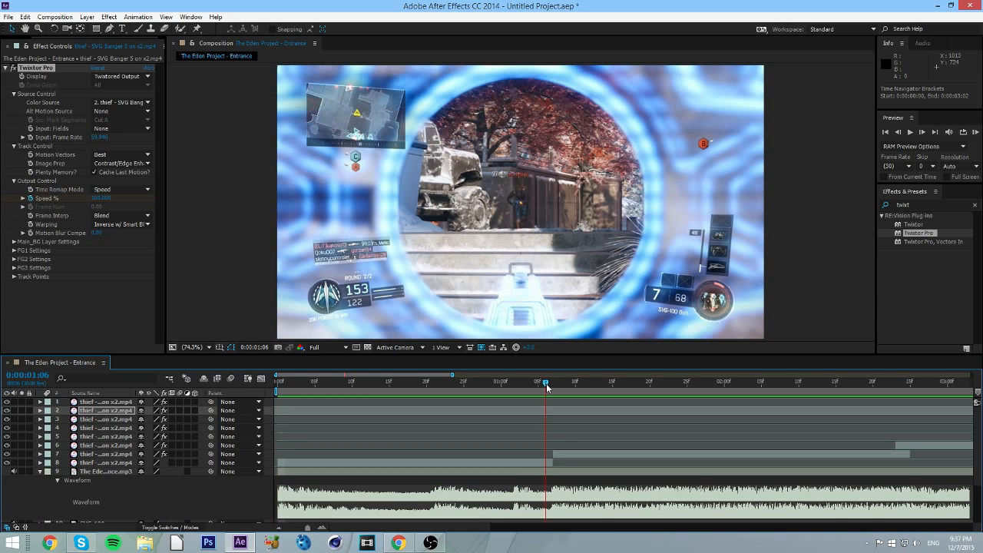
drag(550, 389, 547, 389)
drag(420, 466, 639, 458)
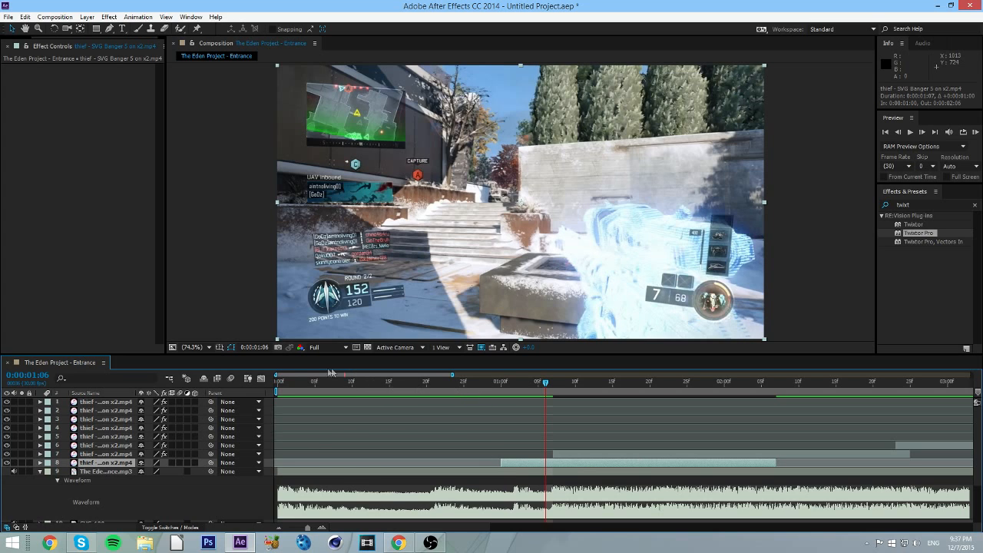
click(276, 381)
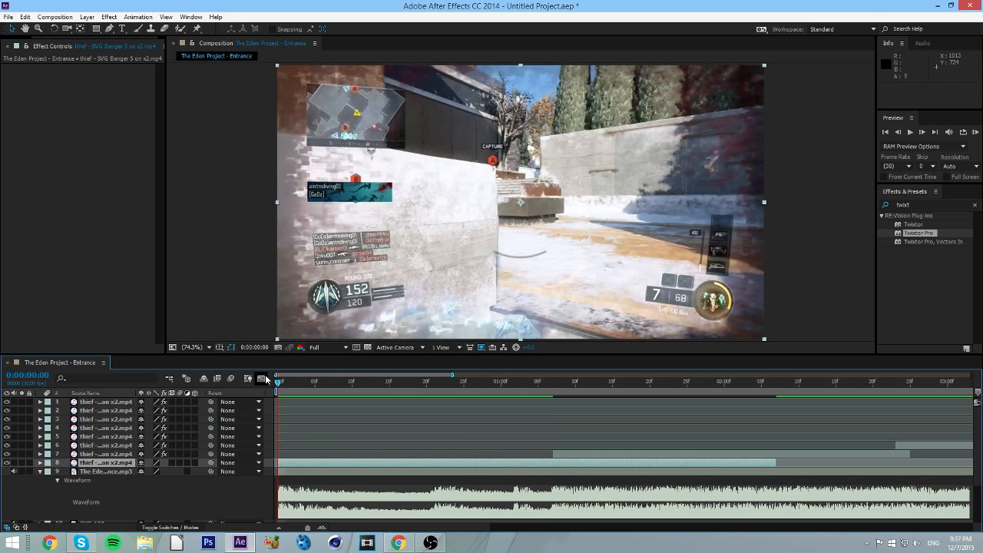
mouse_move(276, 377)
mouse_down()
mouse_move(613, 403)
mouse_move(275, 388)
mouse_up()
- Apply Twixtor Pro to layer 8 with Frame Interp set to Nearest and Warping set to Inverse w/ Smart Blend
double_click(922, 234)
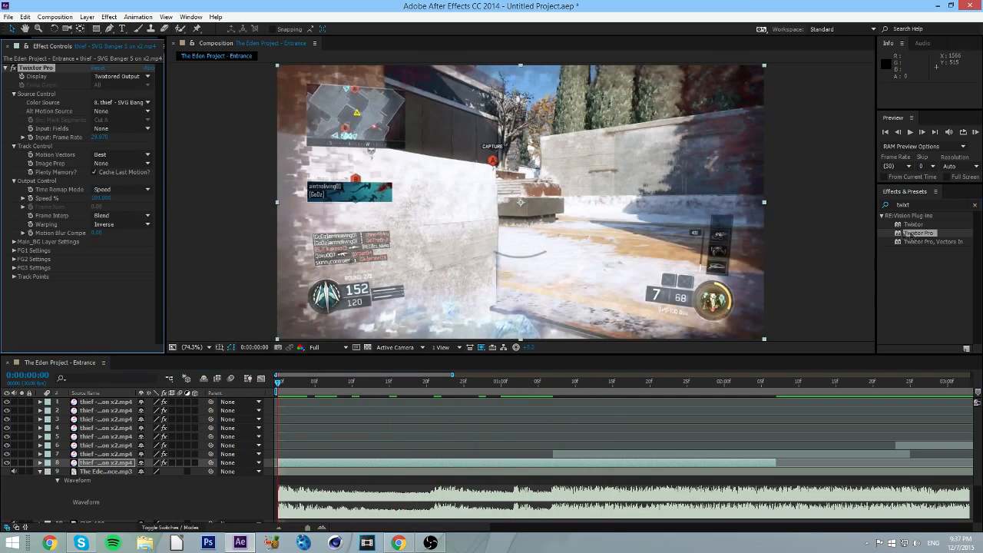
click(112, 215)
click(112, 223)
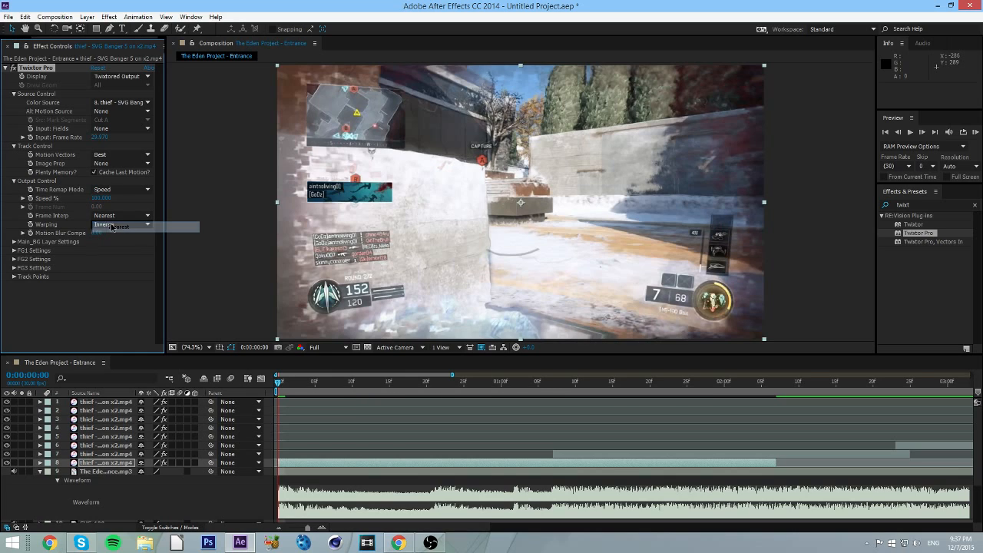
click(112, 224)
click(115, 246)
- Set layer 8's Motion Vectors to No Motion Vectors and Image Prep to Contrast/Edge Enhance
click(119, 155)
click(115, 158)
click(115, 163)
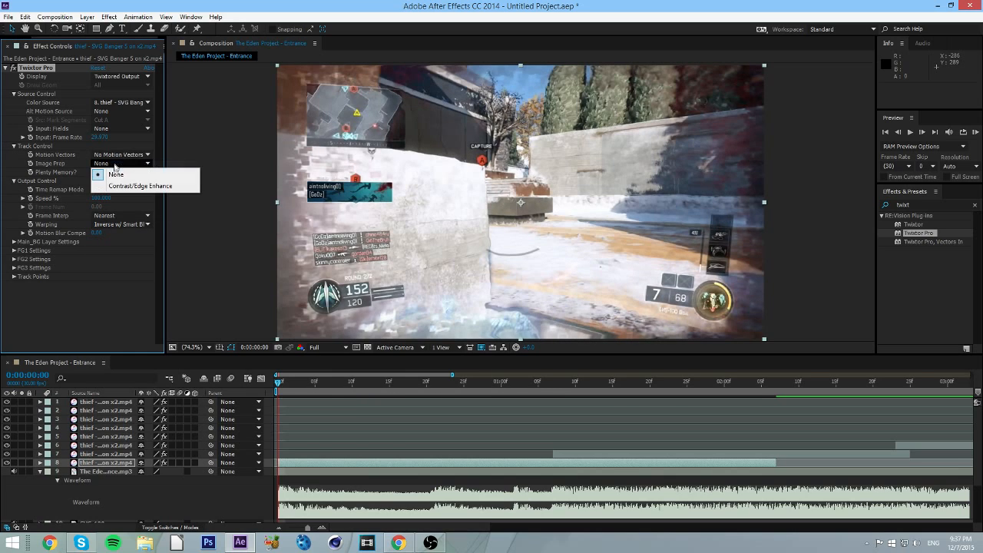
click(115, 184)
- Set layer 8's Twixtor input frame rate to 59.94 and expand its Main_BG Layer Settings
click(99, 137)
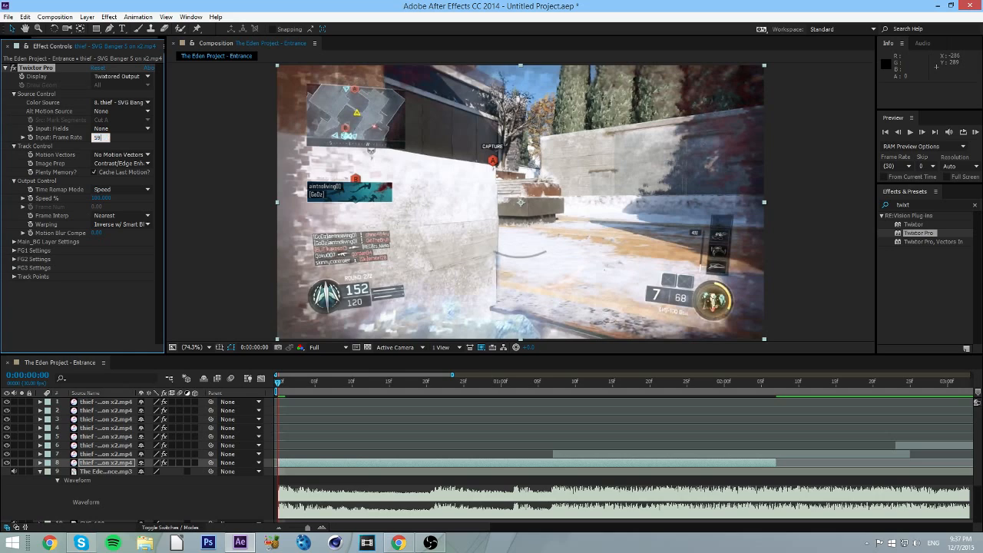
key(Return)
click(14, 242)
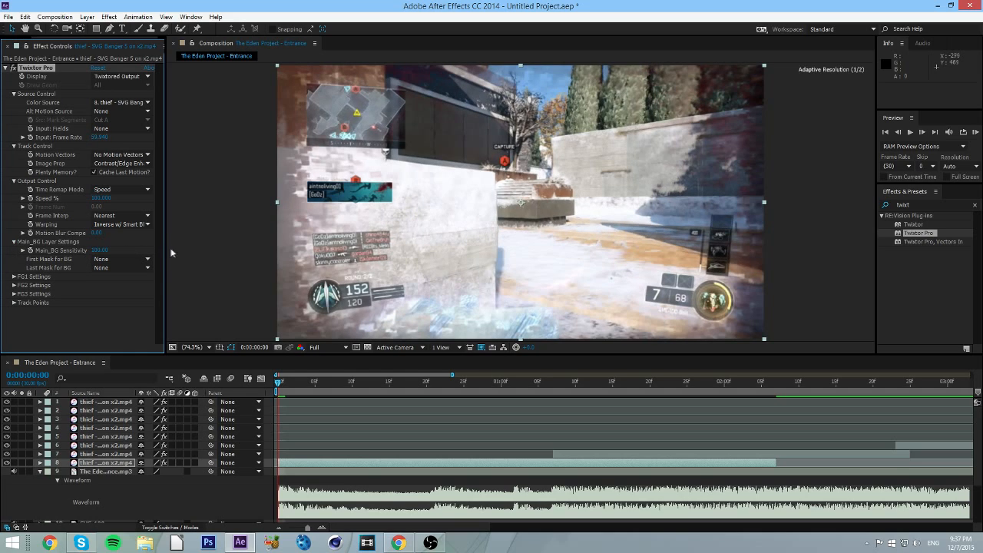
- Start keyframing layer 8's Twixtor Speed % at 0:00:00:00 and set it to 200 at 0:00:00:01
click(14, 242)
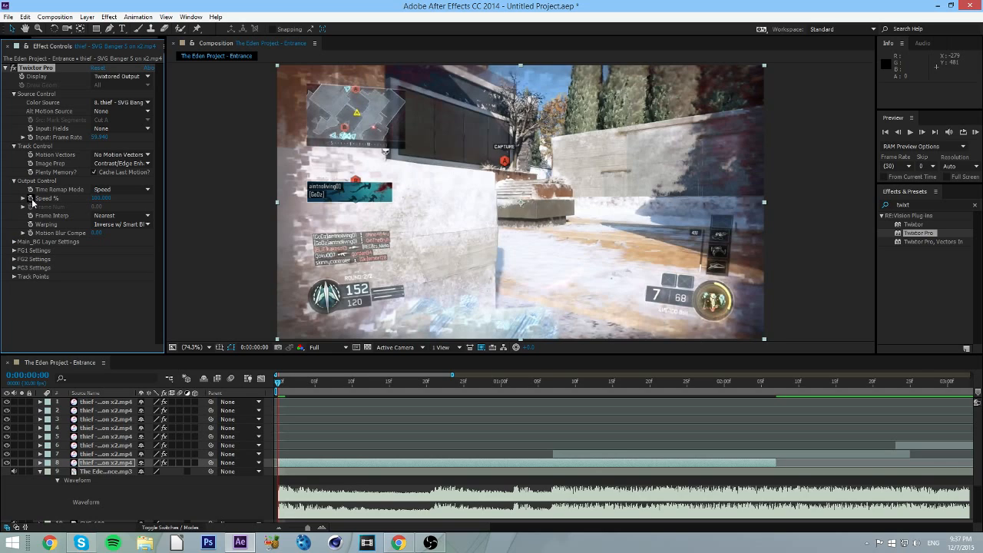
key(u)
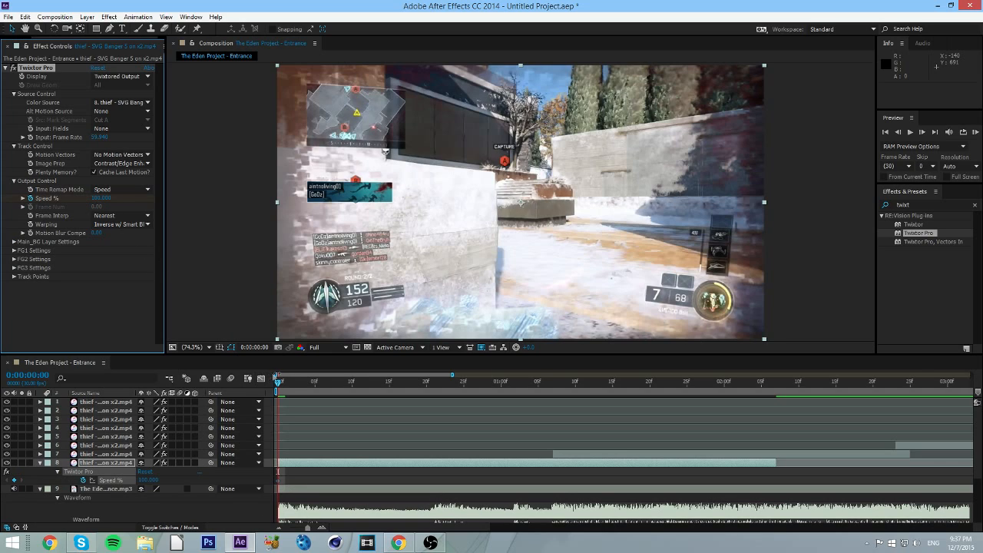
drag(279, 383, 284, 381)
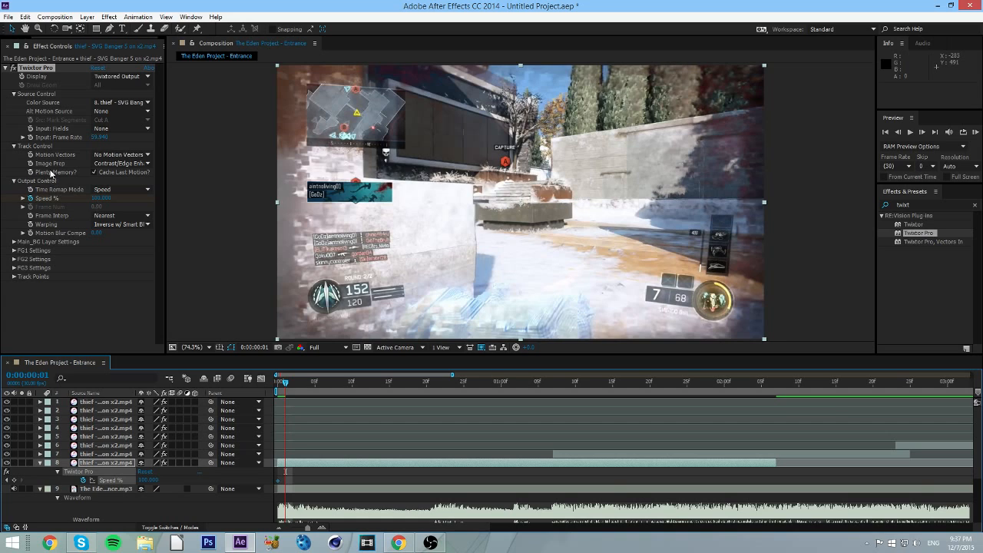
click(97, 198)
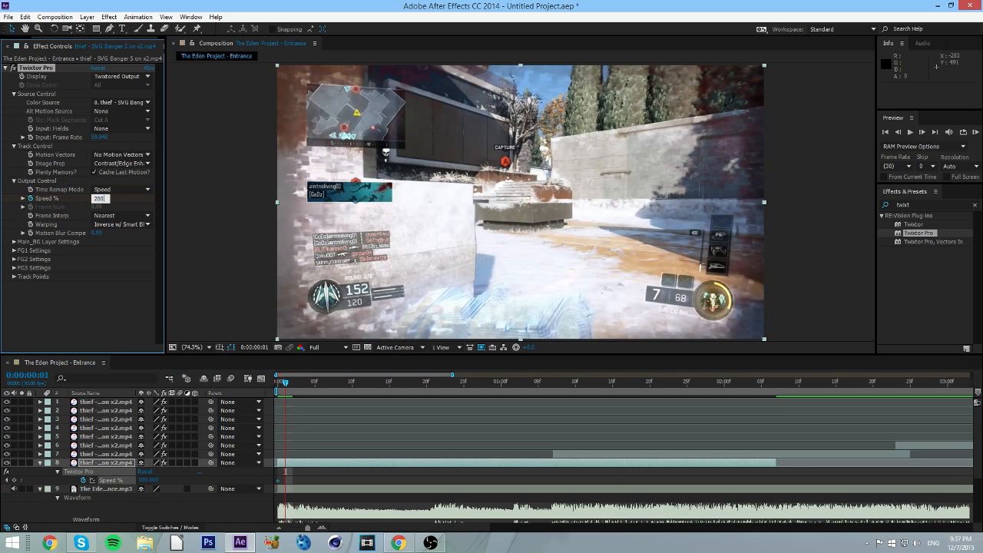
key(Return)
- Keyframe layer 8's Twixtor Speed % at 50 around frame 12 and at 200 on 0:00:00:21
drag(353, 374, 265, 398)
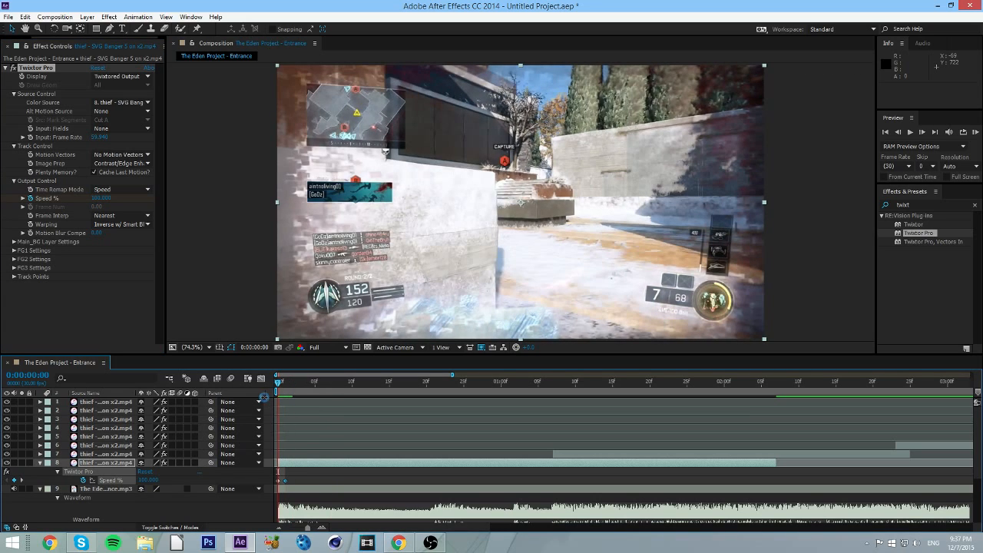
drag(282, 387, 369, 395)
click(105, 198)
text(50)
key(Return)
click(434, 383)
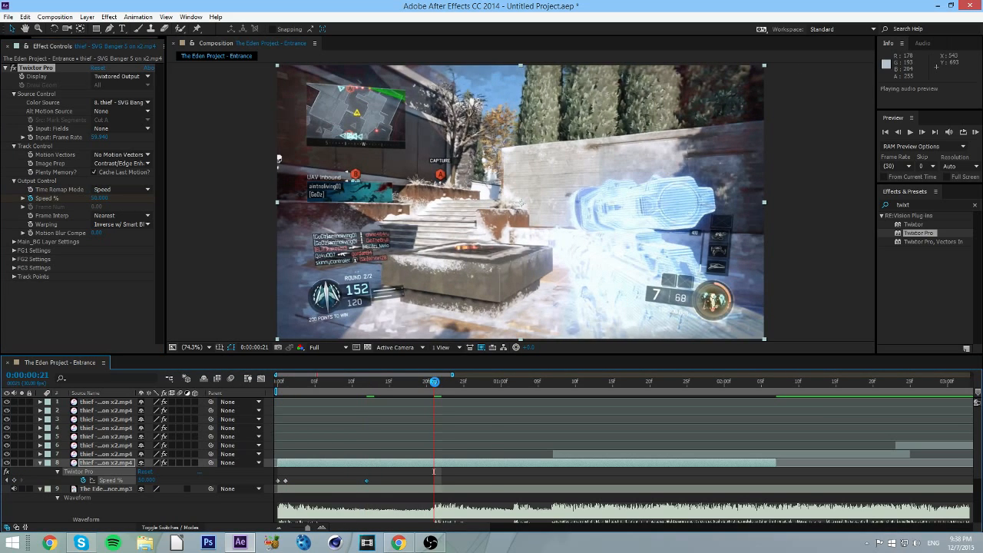
click(100, 198)
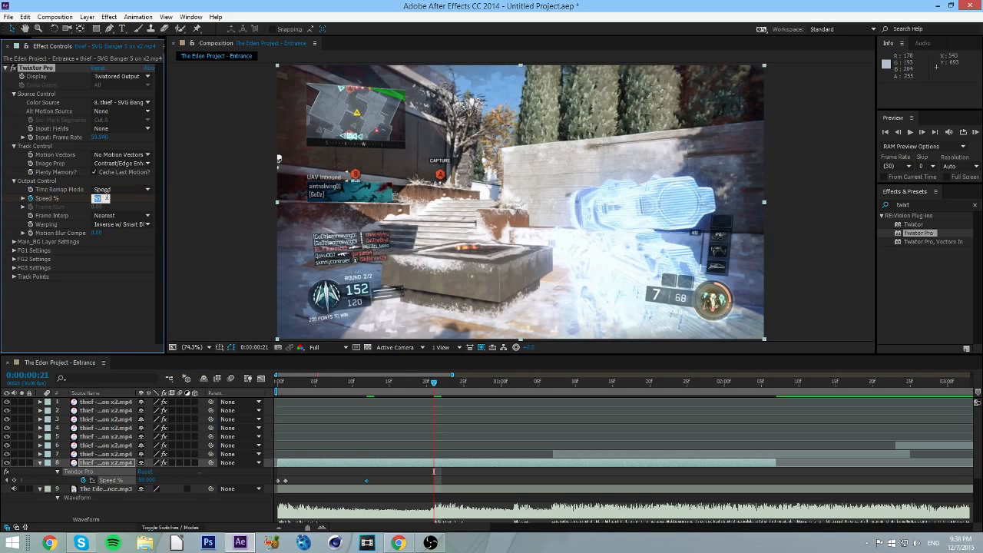
text(200)
key(Return)
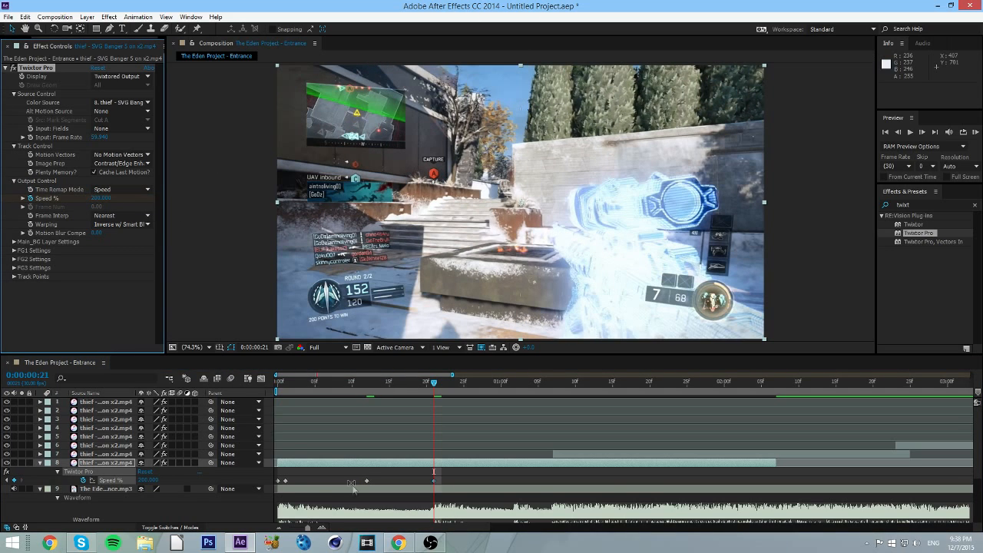
- Keyframe layer 8's Speed % at 50 on 0:00:00:27 and at 200 on 0:00:01:02
drag(434, 384, 479, 384)
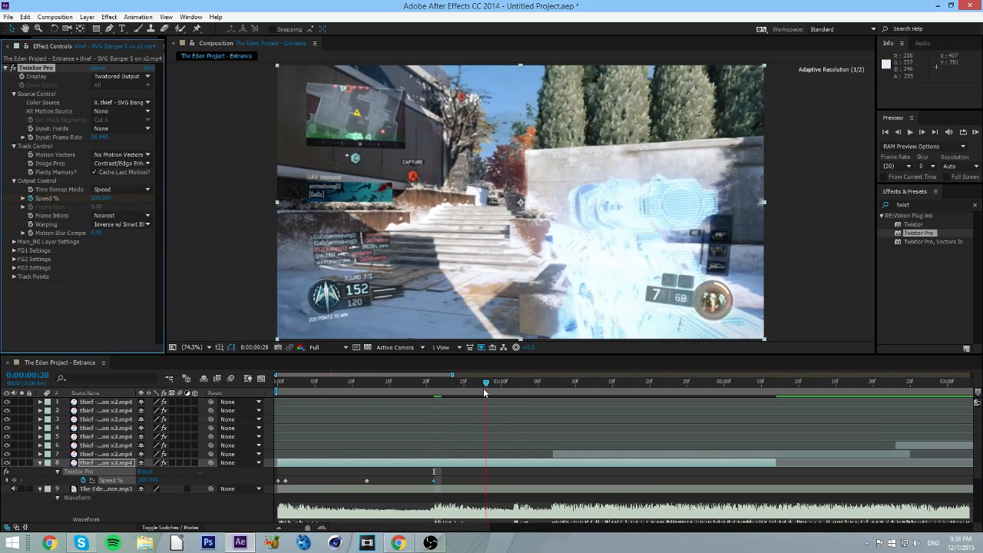
click(100, 198)
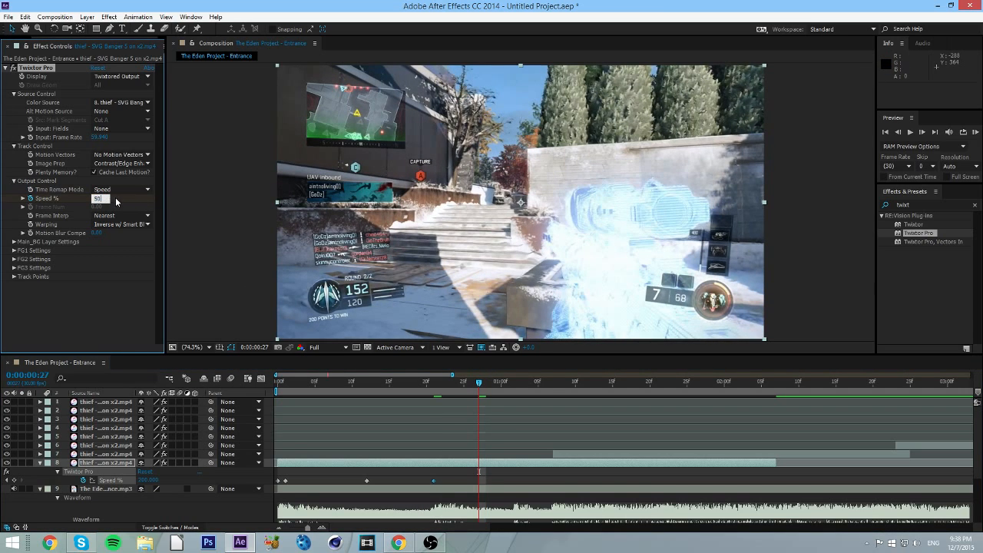
key(Return)
drag(506, 384, 514, 385)
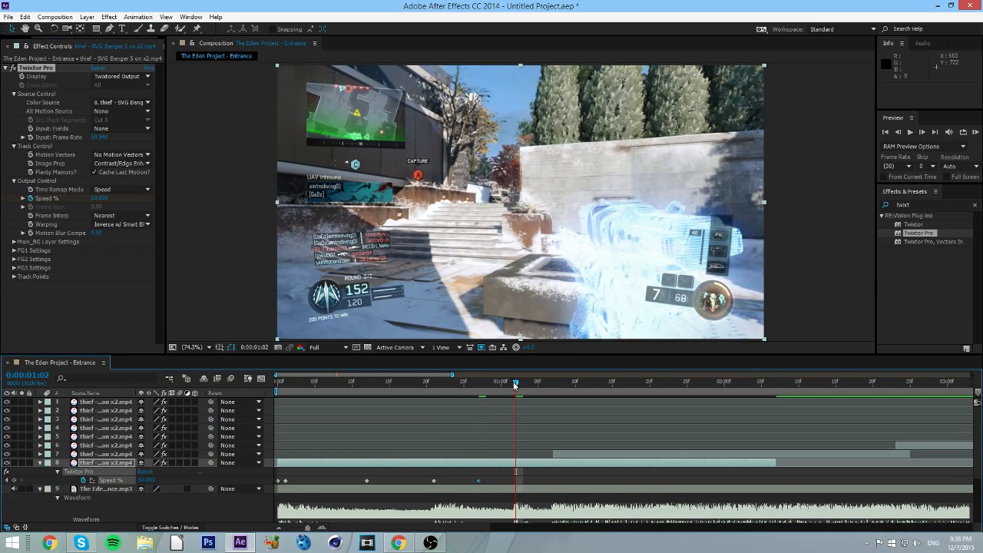
click(100, 199)
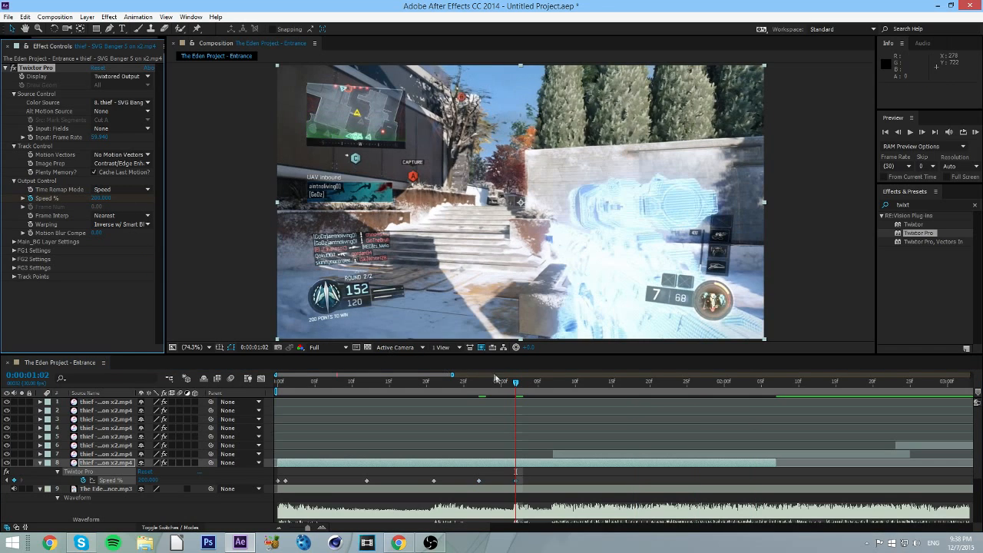
- Shift the last two Speed keyframes one frame earlier and keyframe Speed % at 50 on 0:00:01:04
drag(517, 384, 530, 384)
click(514, 482)
drag(514, 482, 474, 481)
click(95, 197)
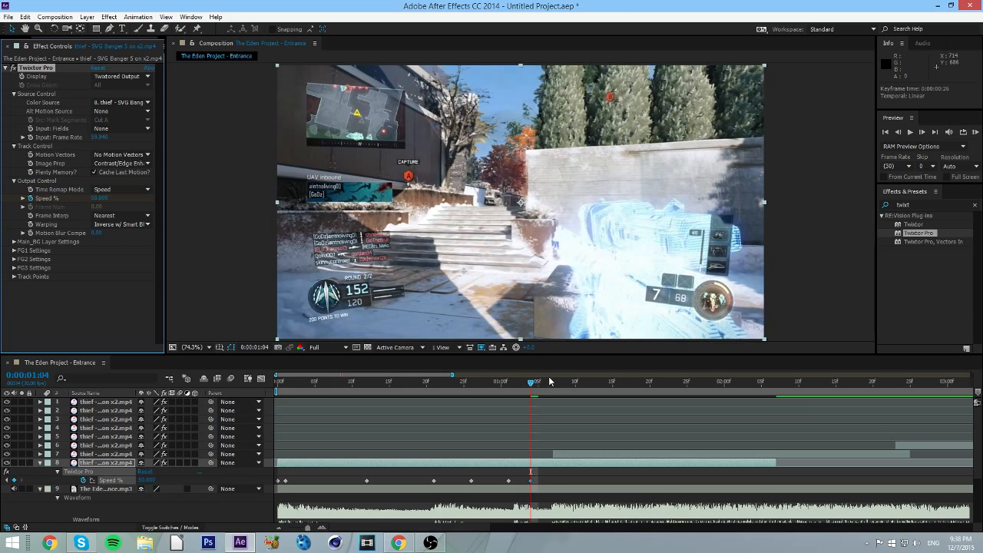
- Keyframe Speed % at 300 on 0:00:01:07, easy-ease all of layer 8's Speed keyframes and show their value graph
click(553, 380)
click(96, 199)
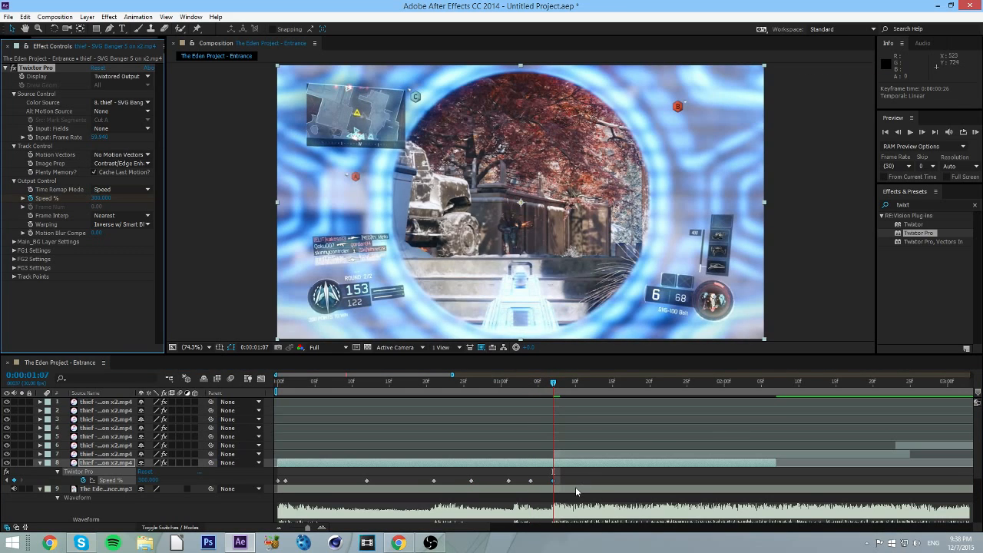
drag(582, 476, 183, 494)
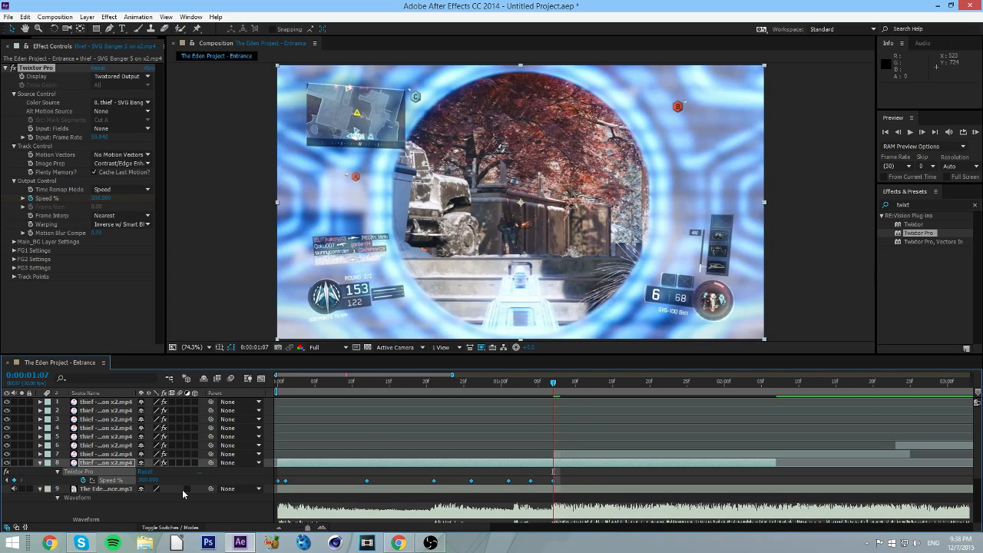
click(261, 379)
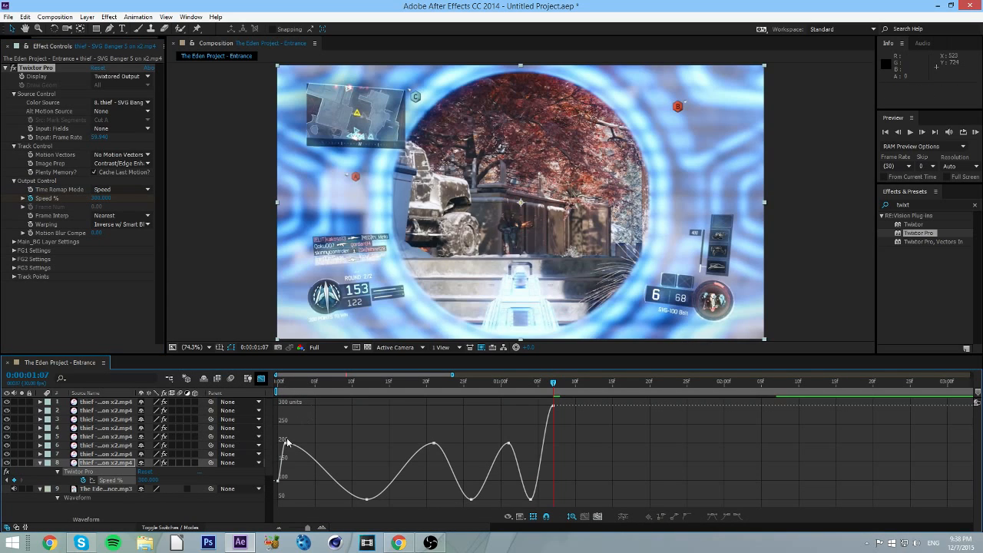
- Steepen the Speed curve's handles into sharp peaks at 0:00:00:01, 0:00:00:21, 0:00:01:01 and 0:00:01:07
drag(314, 446, 286, 484)
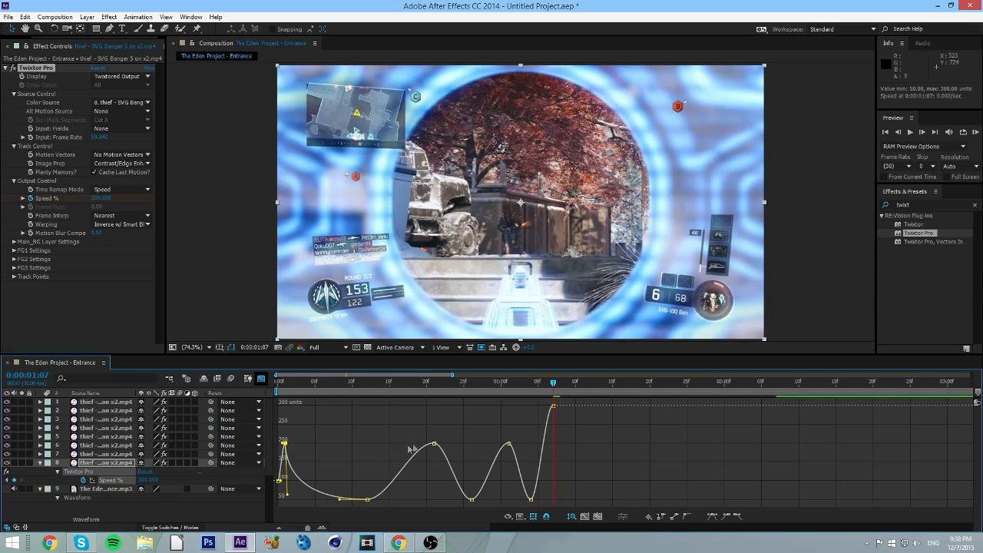
click(434, 444)
drag(415, 447, 432, 488)
click(448, 454)
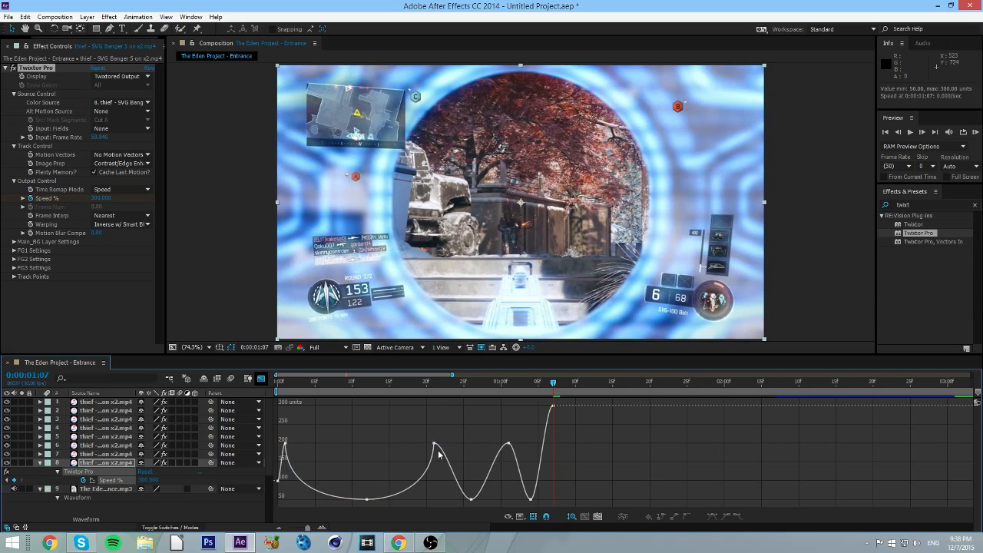
double_click(439, 454)
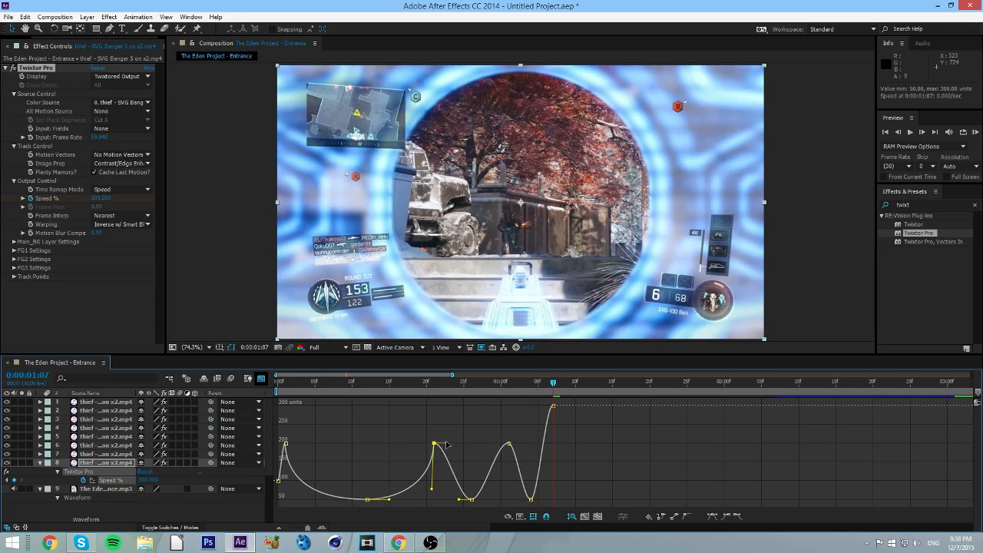
click(509, 443)
drag(499, 443, 502, 491)
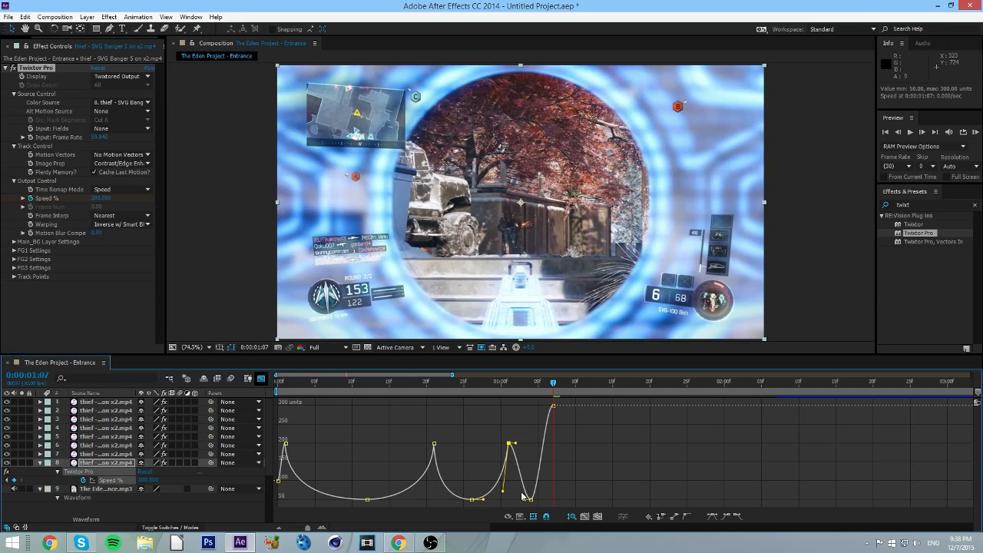
click(552, 404)
- Raise the Speed keyframe at 0:00:00:21 to 300 and pull its handles down to keep the peak sharp
drag(411, 388, 434, 412)
click(103, 198)
text(3)
key(Return)
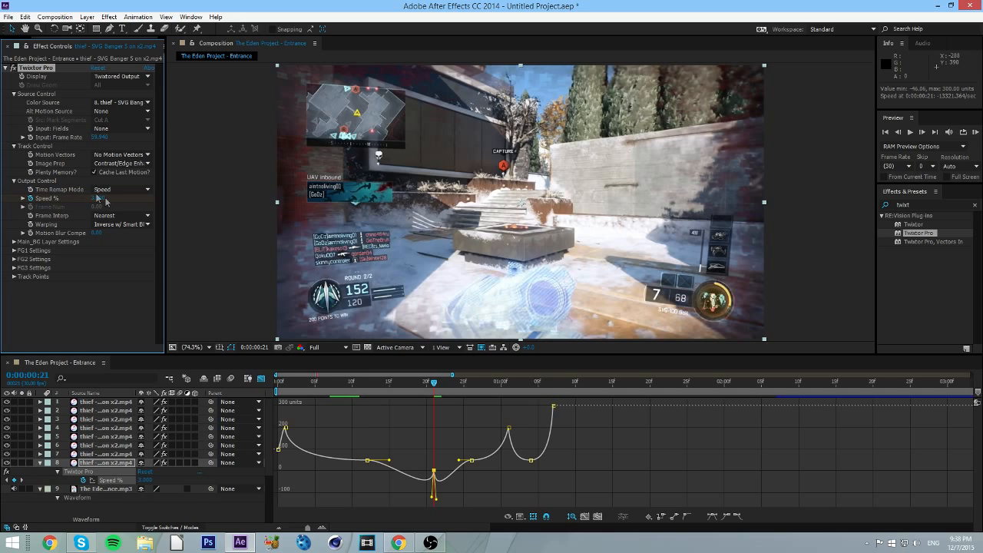
drag(98, 199, 100, 199)
text(300)
key(Return)
drag(435, 466, 429, 489)
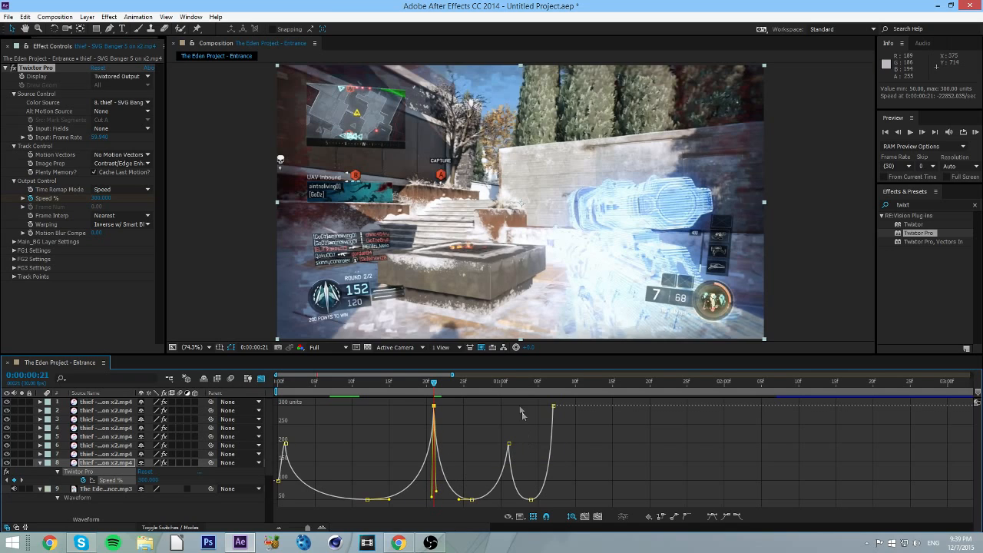
- Raise the Speed keyframe at 0:00:01:01 to 300 and lengthen its handles downward into a sharp peak
key(k)
click(91, 200)
text(300)
key(Return)
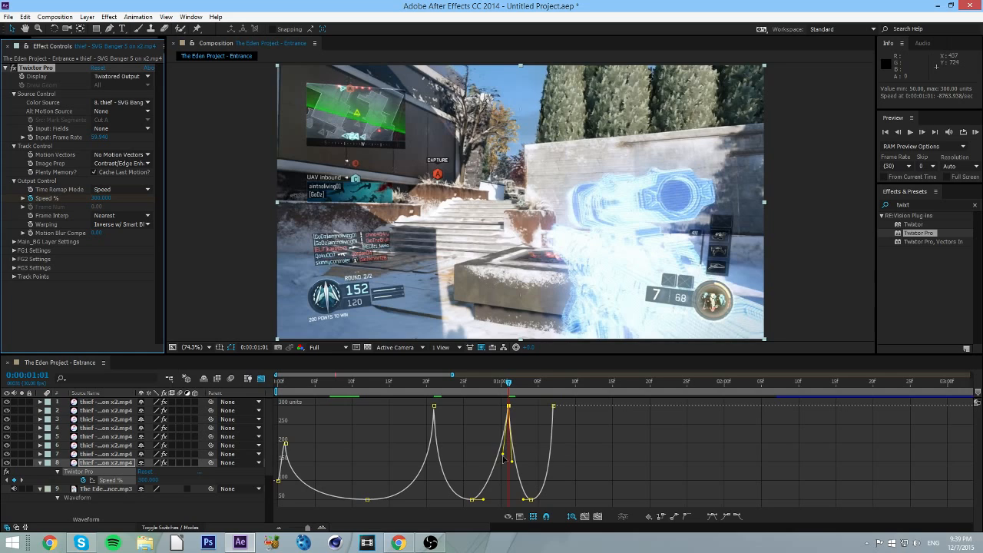
drag(511, 470, 510, 498)
- Raise the Speed keyframe at 0:00:00:01 to 300, steepen its outgoing handle and close the graph view
click(282, 383)
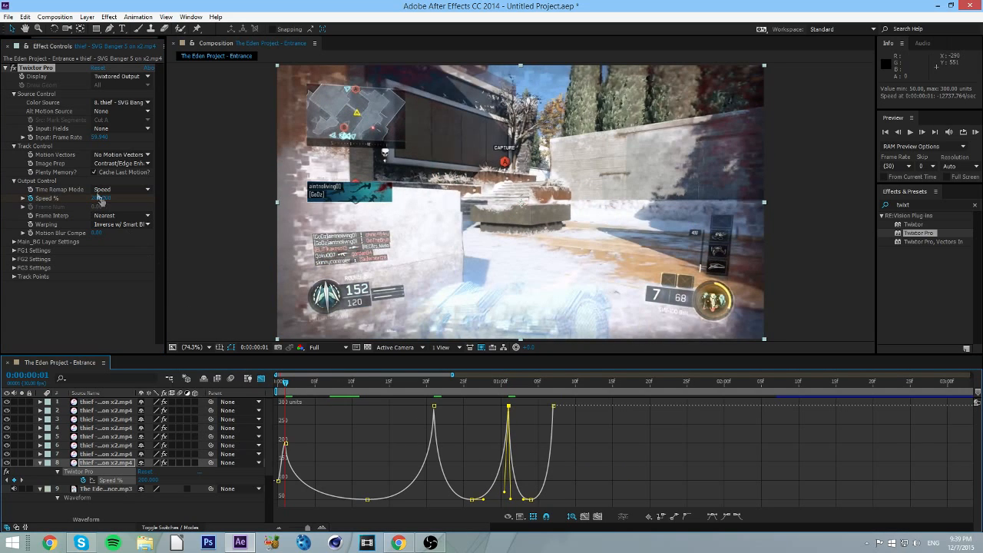
click(100, 199)
text(300)
key(Return)
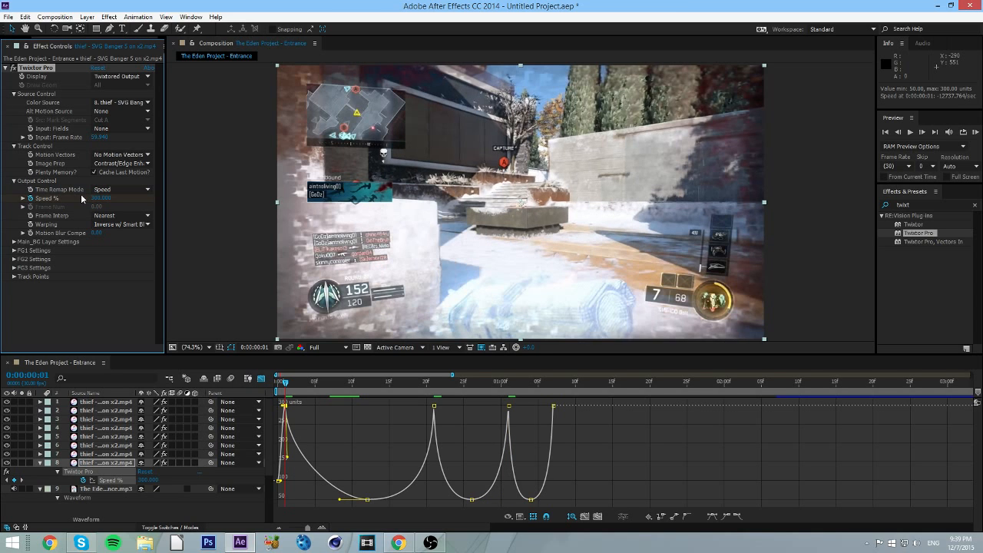
drag(286, 384, 366, 395)
drag(288, 457, 286, 499)
drag(505, 387, 293, 392)
click(261, 378)
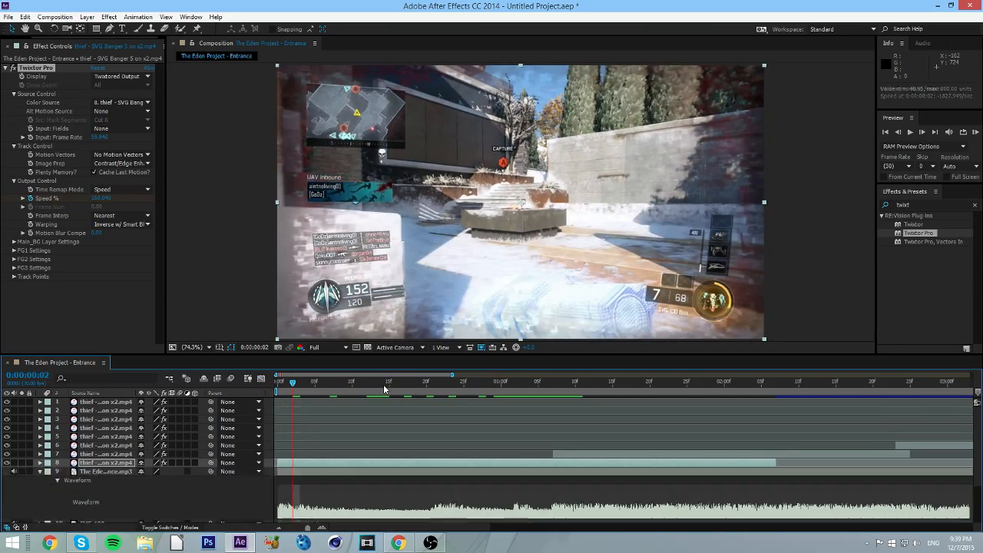
- Preview the whole speed-ramped sequence from the start to check its timing against the music
key(KP_0)
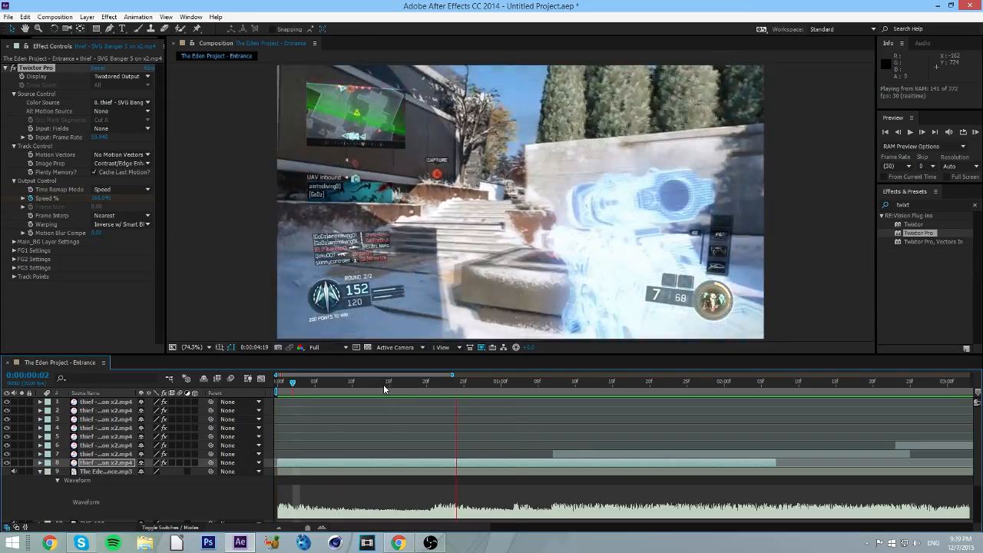
key(space)
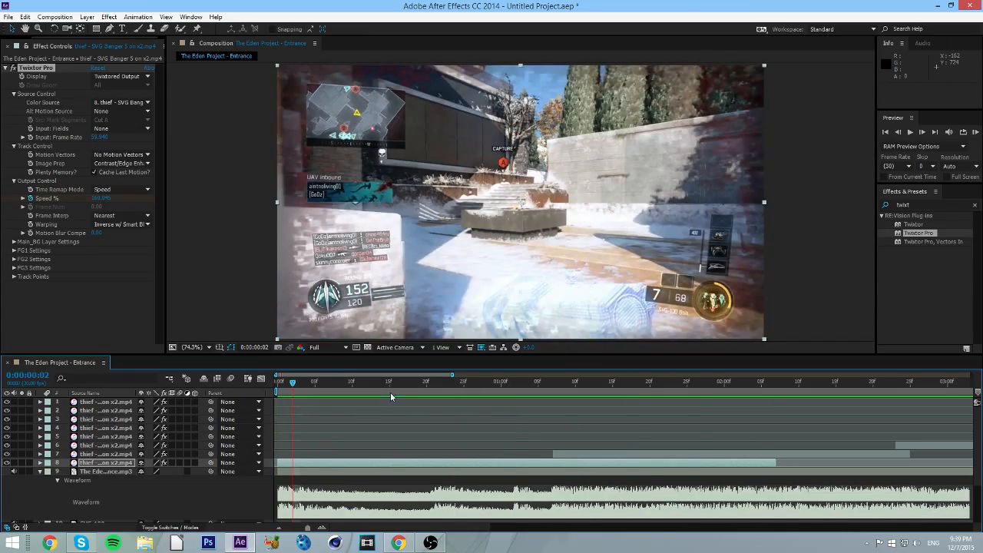
drag(411, 384, 436, 389)
key(space)
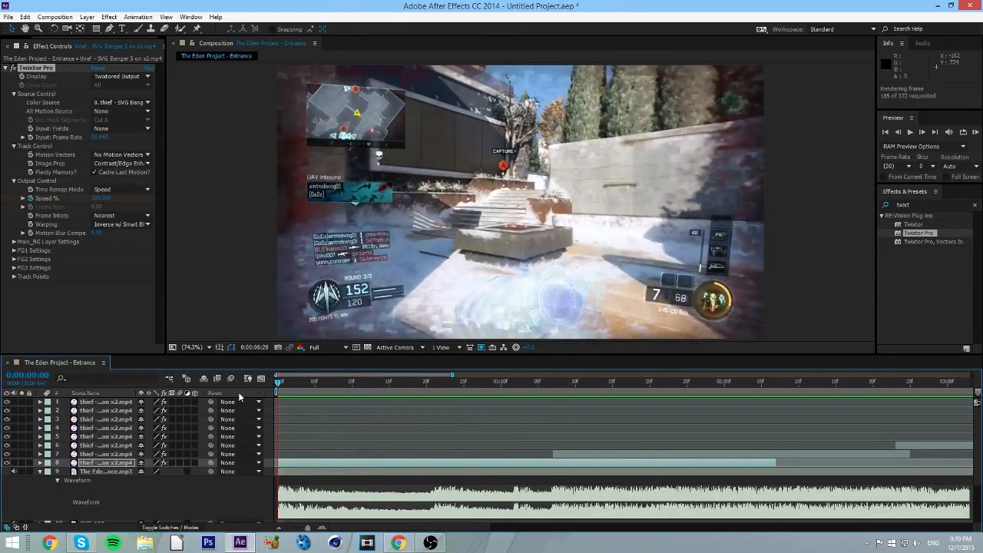
key(space)
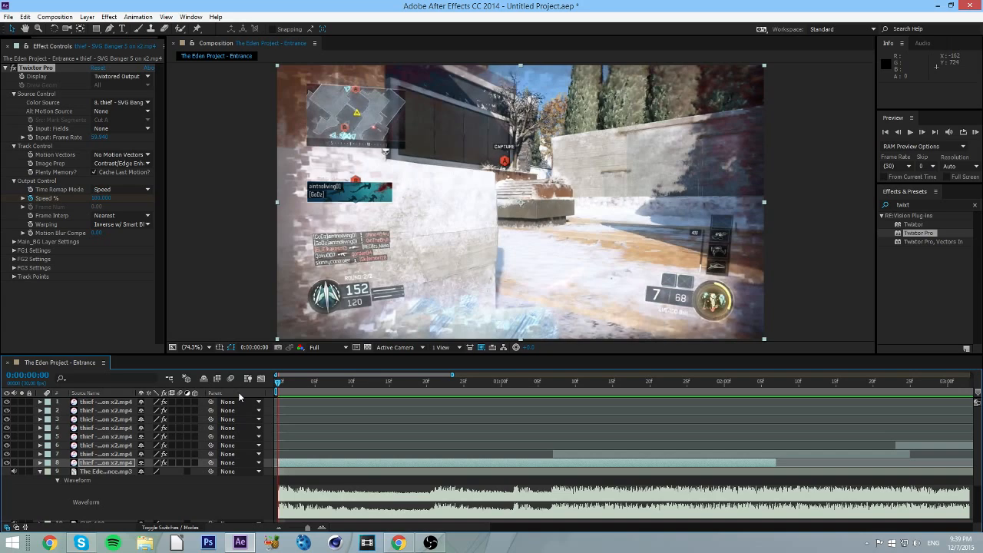
key(u)
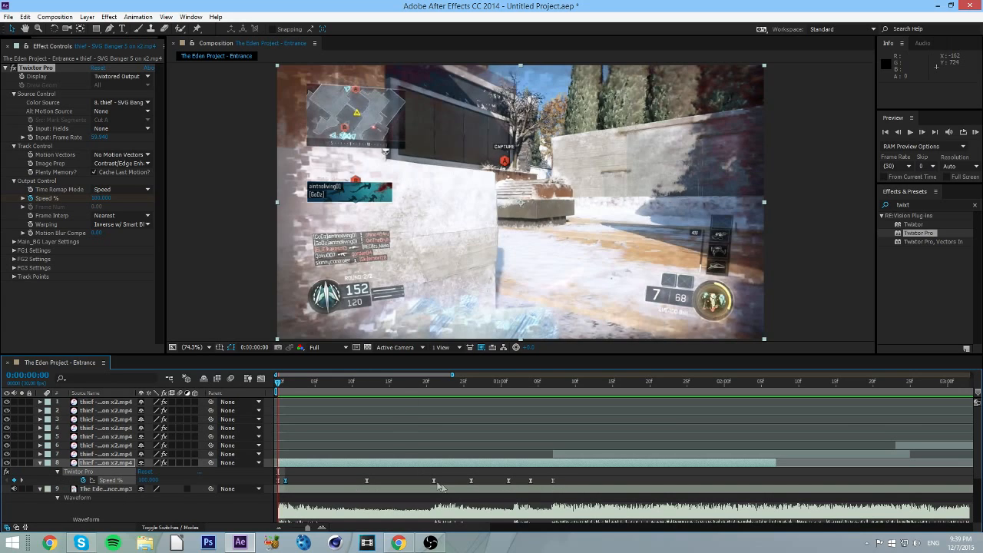
key(u)
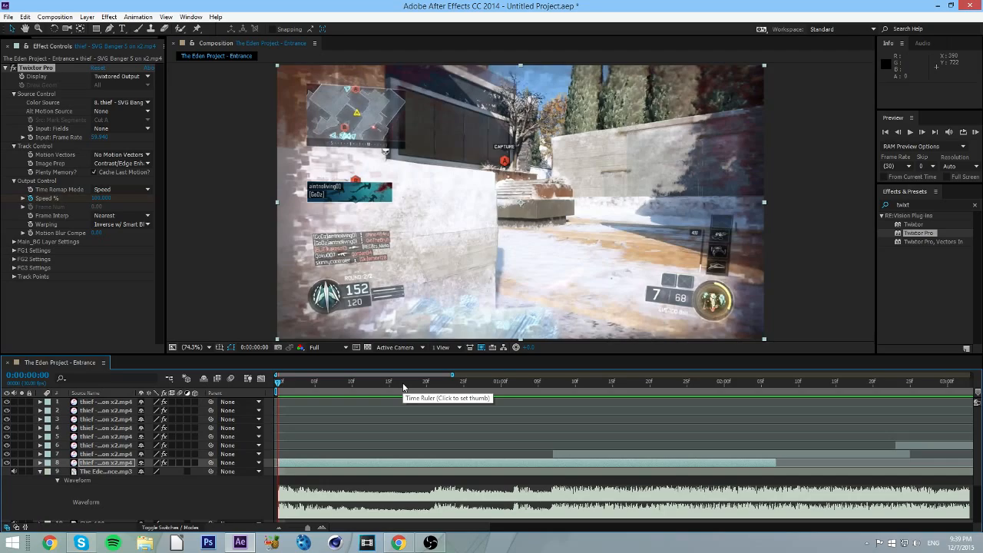
key(KP_0)
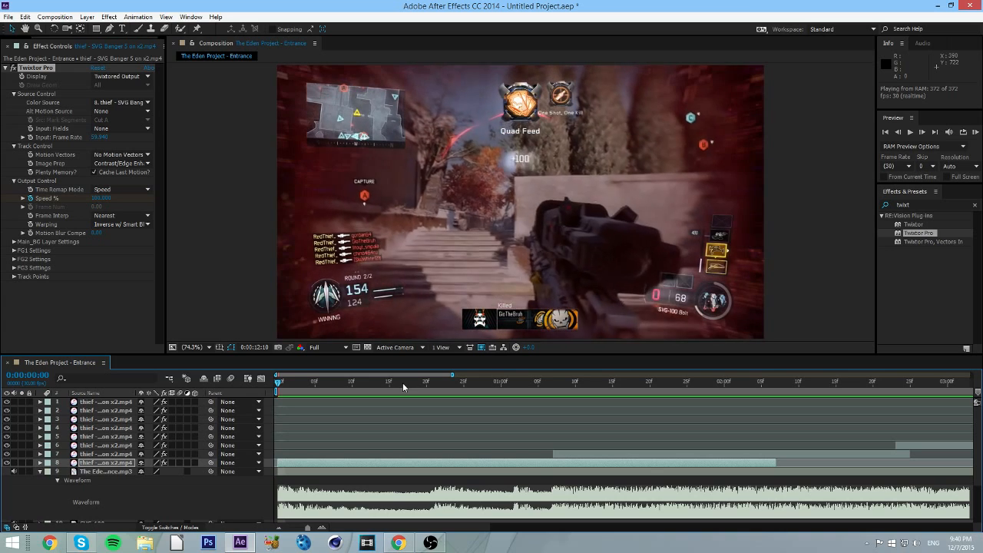
key(space)
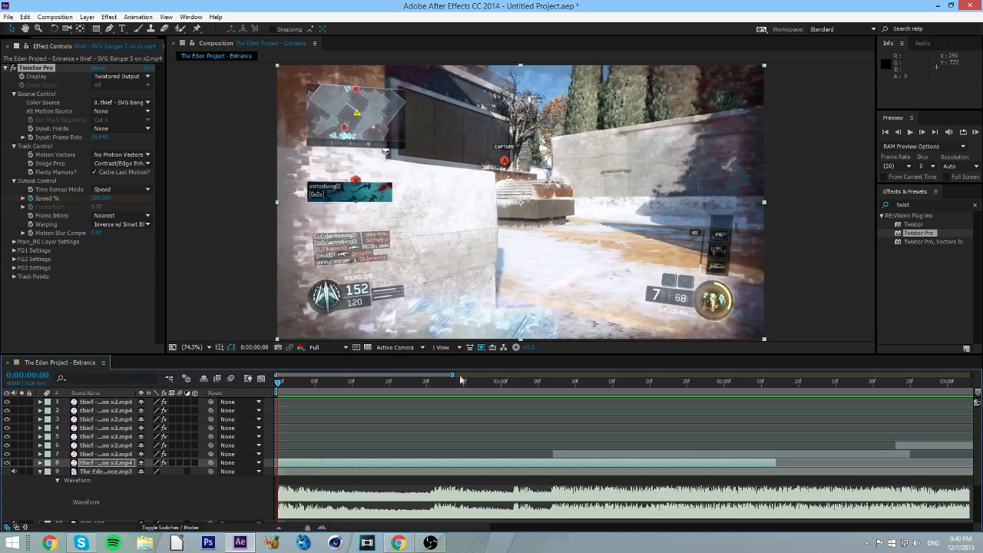
drag(483, 385, 709, 383)
key(Home)
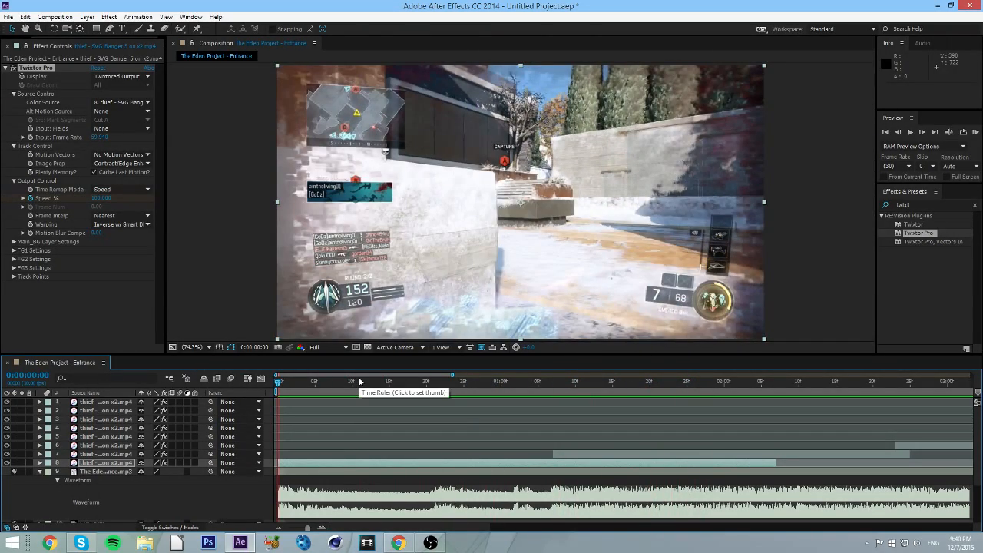
- Move the Entrance.mp3 music layer to the top of the layer stack
drag(307, 528, 289, 528)
mouse_move(284, 382)
mouse_down()
mouse_move(909, 399)
mouse_move(278, 388)
mouse_up()
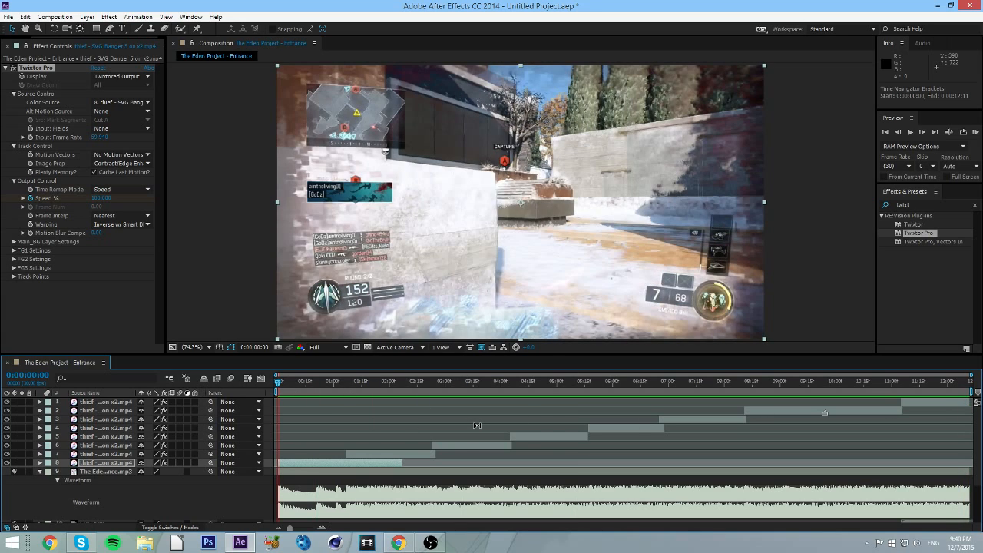
drag(115, 471, 175, 403)
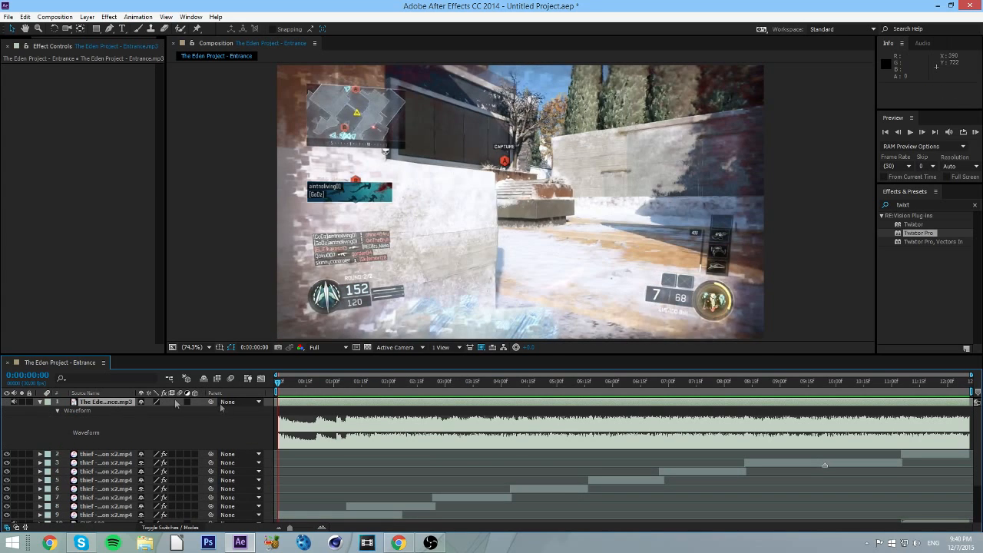